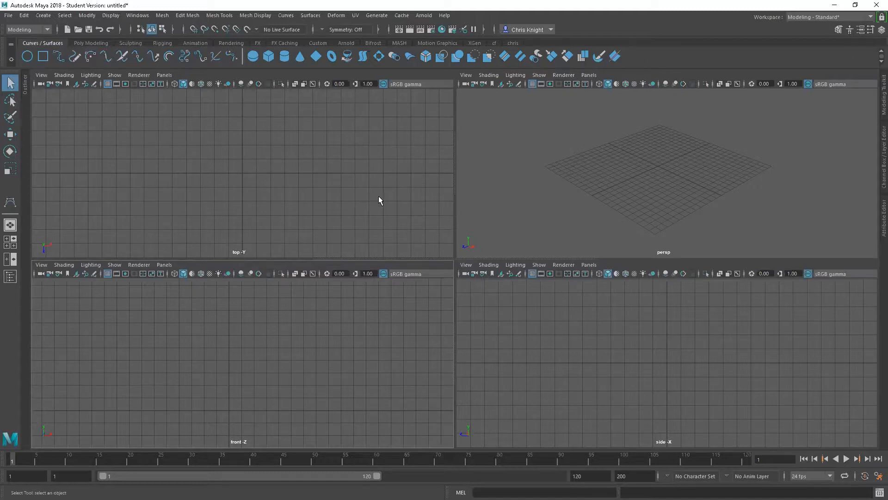
Activate the CV Curve Tool in the maximized top view and check that its curve degree is 3 Cubic
{"action": "key", "text": "space"}
{"action": "scroll", "coordinate": [458, 264], "scroll_direction": "down", "scroll_amount": 3}
{"action": "left_click", "coordinate": [36, 17]}
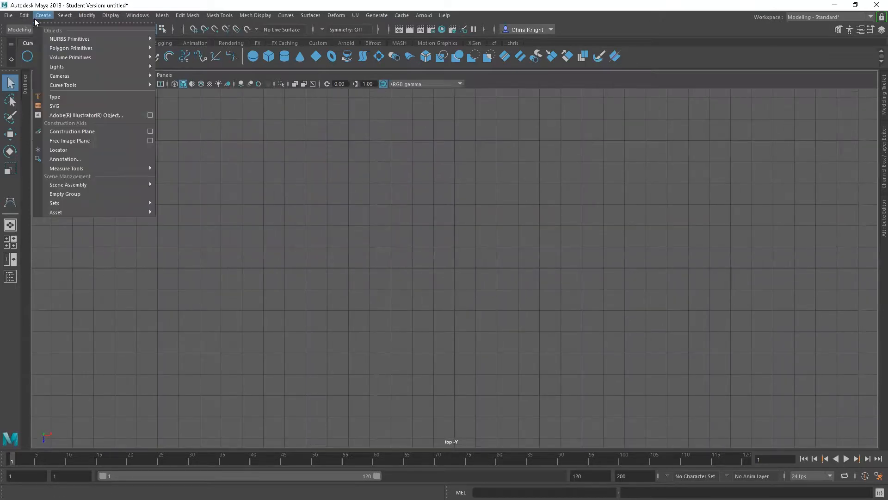
{"action": "mouse_move", "coordinate": [123, 87]}
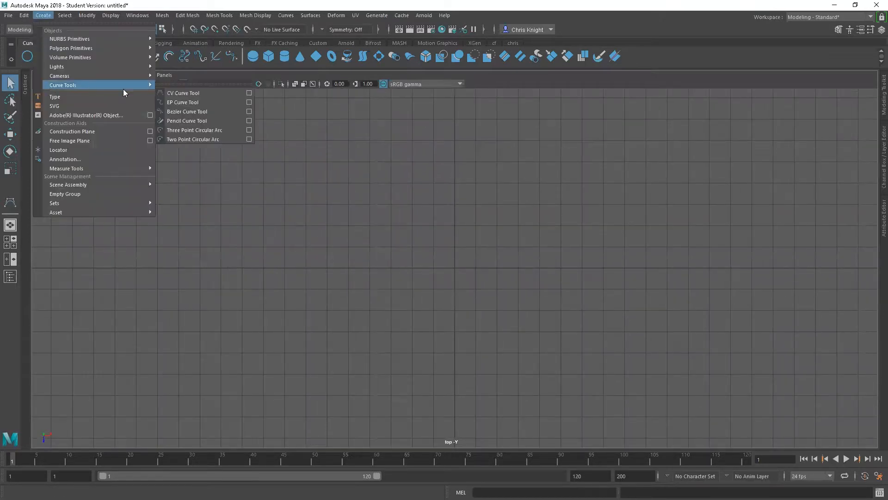
{"action": "left_click", "coordinate": [249, 93]}
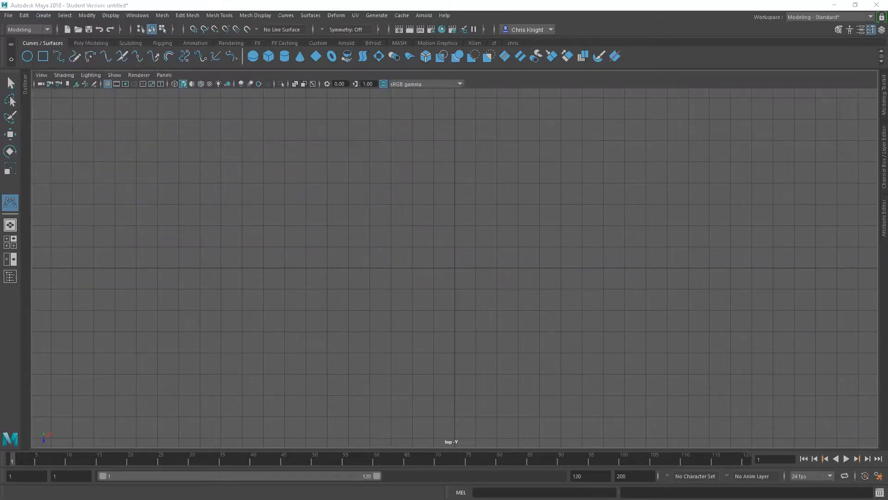
{"action": "double_click", "coordinate": [10, 202]}
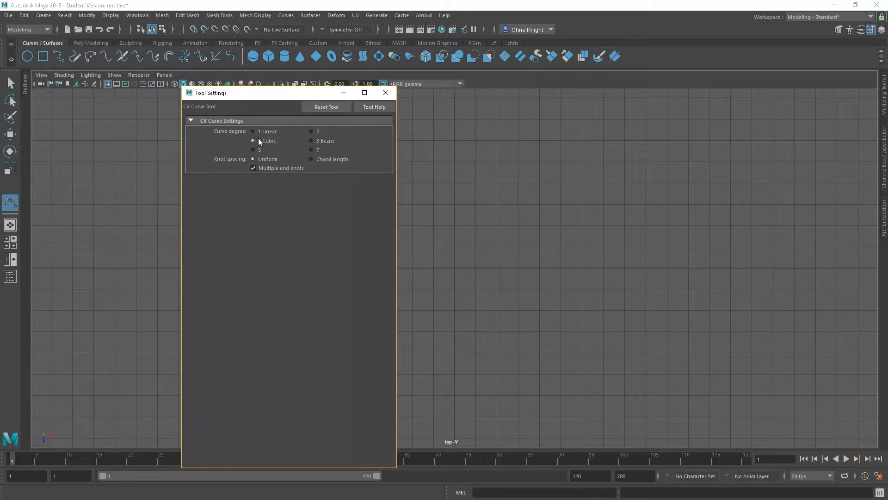
{"action": "left_click", "coordinate": [385, 93]}
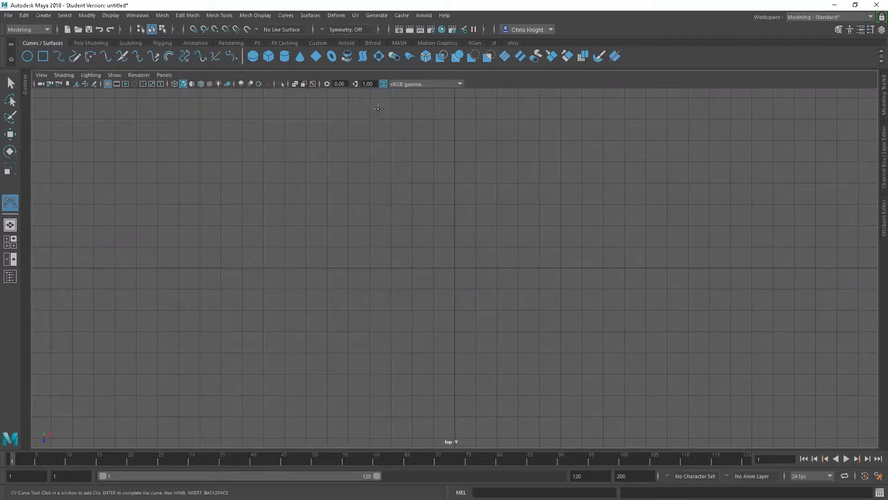
Draw a stepped 15-point CV curve from the upper left down to the centre axis near the origin, as a stemmed half-profile
{"action": "left_click", "coordinate": [347, 112]}
{"action": "left_click", "coordinate": [346, 132]}
{"action": "left_click", "coordinate": [346, 145]}
{"action": "left_click", "coordinate": [349, 161]}
{"action": "left_click", "coordinate": [354, 170]}
{"action": "left_click", "coordinate": [373, 175]}
{"action": "left_click", "coordinate": [390, 177]}
{"action": "left_click", "coordinate": [404, 180]}
{"action": "left_click", "coordinate": [409, 190]}
{"action": "left_click", "coordinate": [411, 208]}
{"action": "left_click", "coordinate": [409, 224]}
{"action": "left_click", "coordinate": [411, 241]}
{"action": "left_click", "coordinate": [412, 253]}
{"action": "left_click", "coordinate": [427, 260]}
{"action": "left_click", "coordinate": [456, 263]}
{"action": "key", "text": "q"}
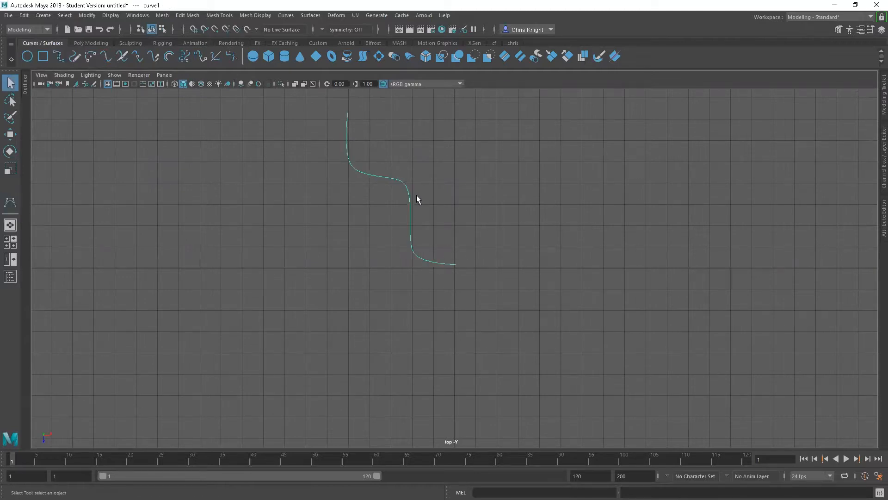
Select the control vertices of the profile's upper part and move them toward the centre axis
{"action": "scroll", "coordinate": [397, 178], "scroll_direction": "down", "scroll_amount": 2}
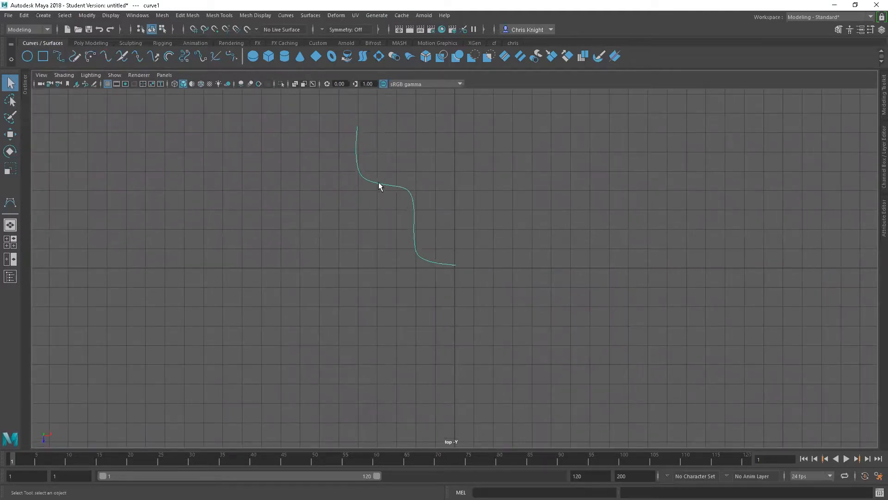
{"action": "right_click_drag", "start_coordinate": [372, 180], "coordinate": [333, 179]}
{"action": "left_click_drag", "start_coordinate": [311, 112], "coordinate": [408, 184]}
{"action": "key", "text": "w"}
{"action": "left_click_drag", "start_coordinate": [428, 157], "coordinate": [432, 198]}
{"action": "left_click_drag", "start_coordinate": [489, 186], "coordinate": [478, 189]}
Move the control vertices of the profile's lower part toward the centre axis to form a narrow stem and small foot
{"action": "left_click_drag", "start_coordinate": [407, 193], "coordinate": [465, 204]}
{"action": "left_click_drag", "start_coordinate": [410, 214], "coordinate": [484, 255]}
{"action": "left_click", "coordinate": [416, 256]}
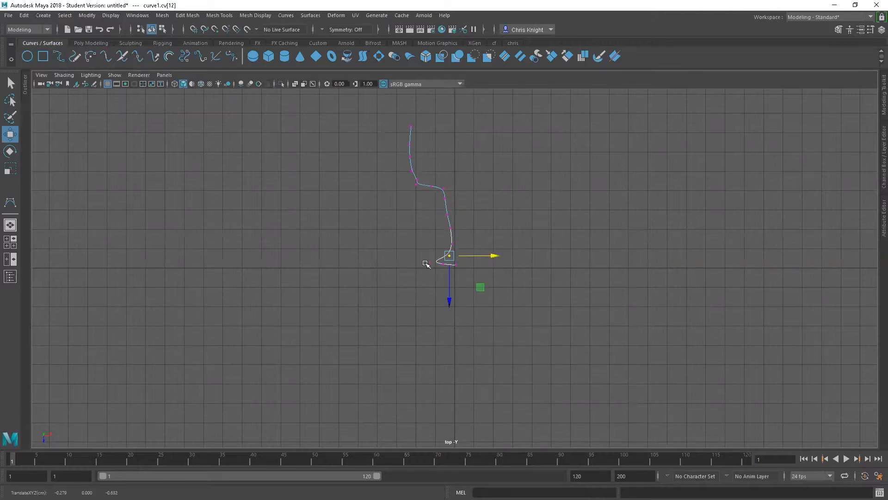
{"action": "left_click_drag", "start_coordinate": [431, 257], "coordinate": [440, 300]}
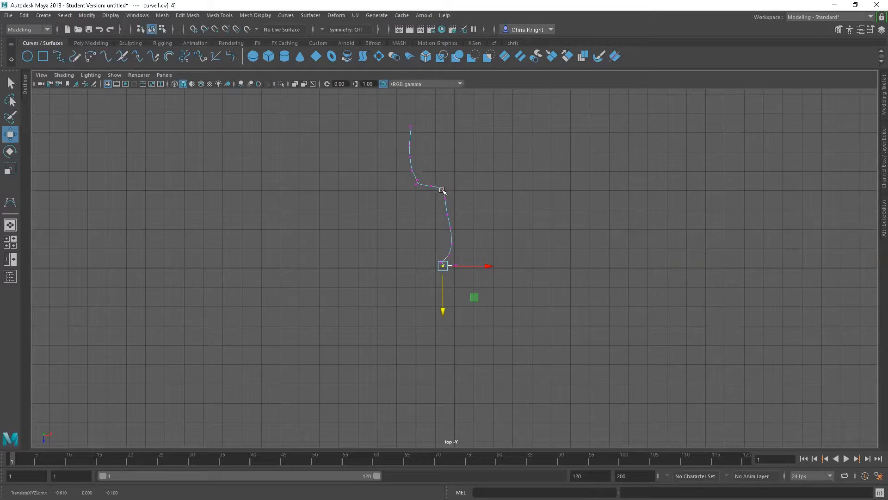
Mark several curve points along the profile from shoulder to foot and insert knots at them
{"action": "mouse_move", "coordinate": [439, 188]}
{"action": "right_mouse_down"}
{"action": "mouse_move", "coordinate": [428, 186]}
{"action": "mouse_move", "coordinate": [440, 172]}
{"action": "mouse_move", "coordinate": [436, 214]}
{"action": "mouse_move", "coordinate": [451, 181]}
{"action": "right_mouse_up"}
{"action": "left_click", "coordinate": [431, 186]}
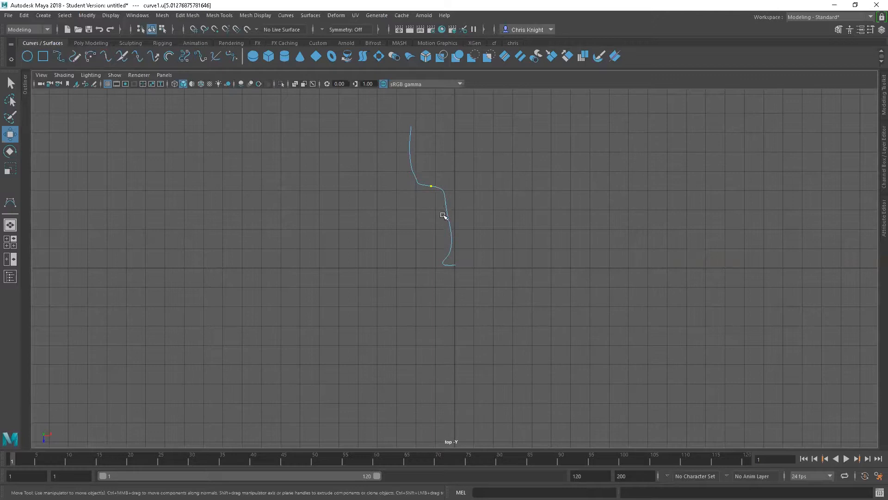
{"action": "left_click", "coordinate": [444, 199], "text": "shift"}
{"action": "left_click", "coordinate": [451, 246], "text": "shift"}
{"action": "left_click", "coordinate": [444, 260], "text": "shift"}
{"action": "left_click", "coordinate": [283, 17]}
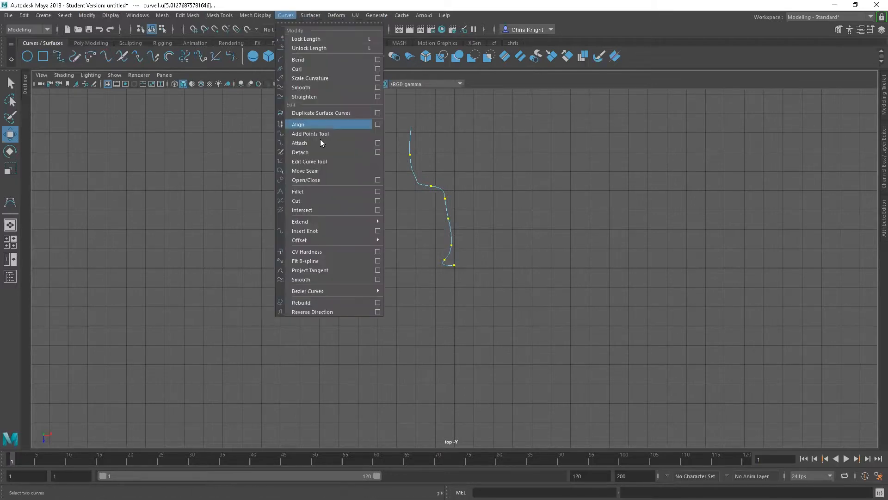
{"action": "left_click", "coordinate": [316, 232]}
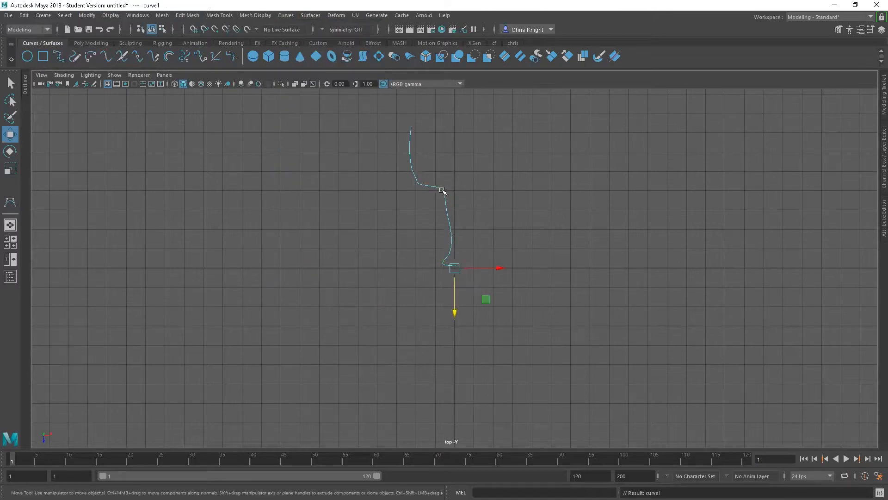
Shift the control vertices of the lower stem slightly away from the centre axis to straighten the bulge
{"action": "right_click_drag", "start_coordinate": [440, 191], "coordinate": [396, 194]}
{"action": "left_click", "coordinate": [411, 162]}
{"action": "left_click", "coordinate": [435, 186]}
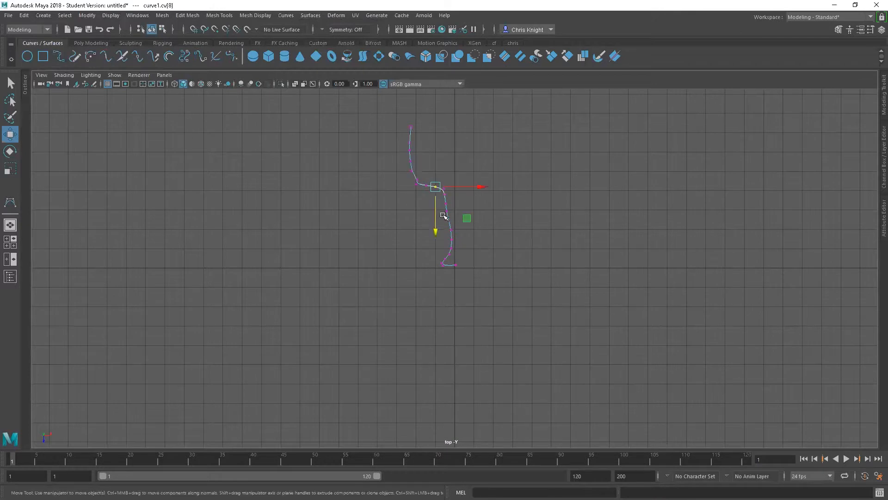
{"action": "left_click", "coordinate": [446, 211]}
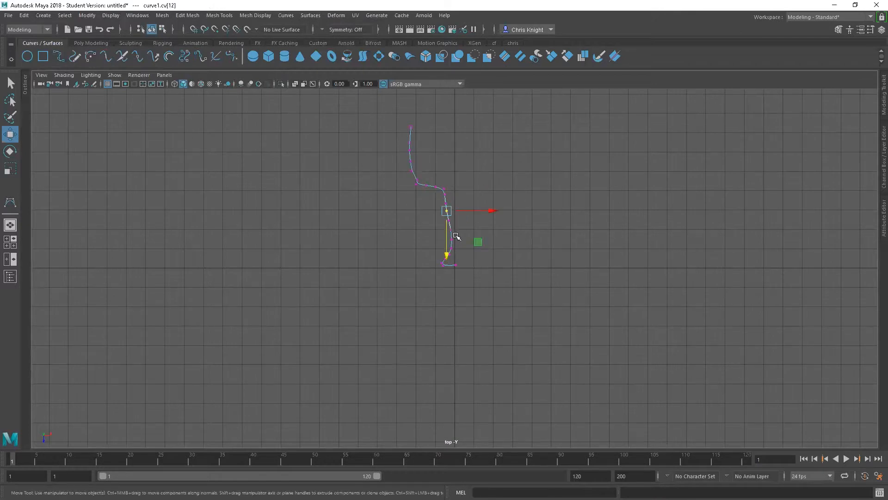
{"action": "left_click", "coordinate": [450, 231]}
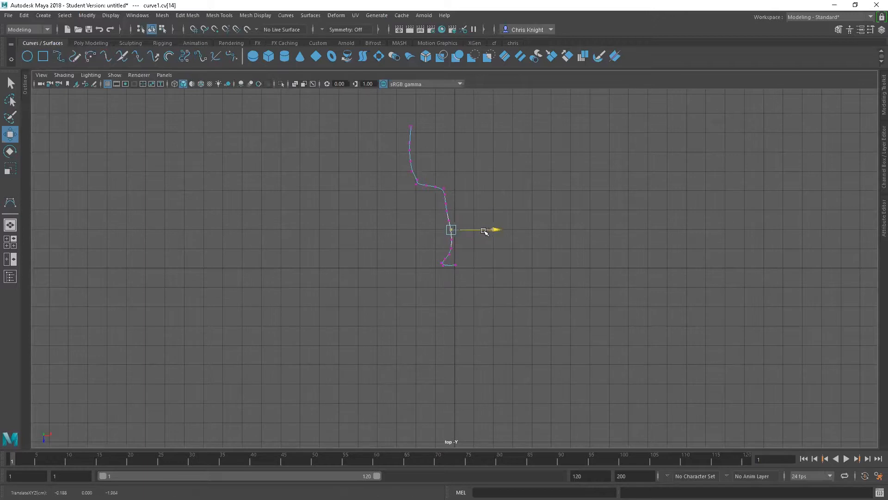
{"action": "left_click", "coordinate": [448, 239]}
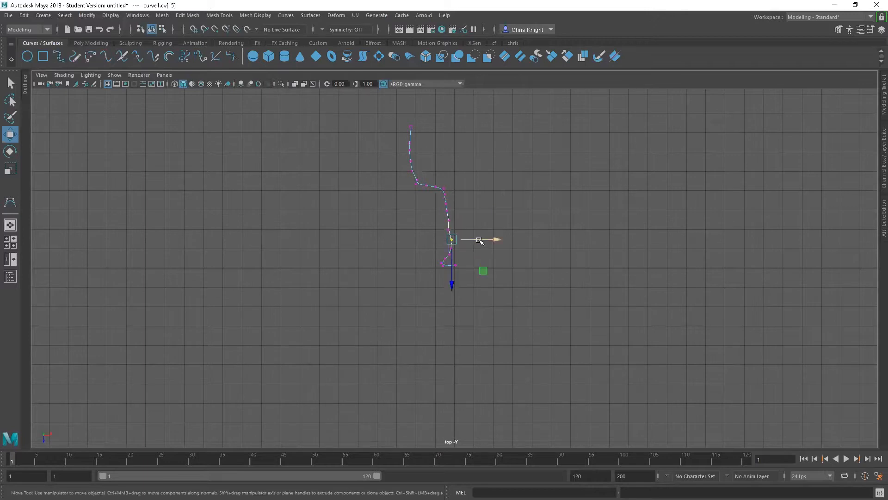
{"action": "left_click", "coordinate": [448, 248]}
{"action": "left_click_drag", "start_coordinate": [469, 249], "coordinate": [470, 249]}
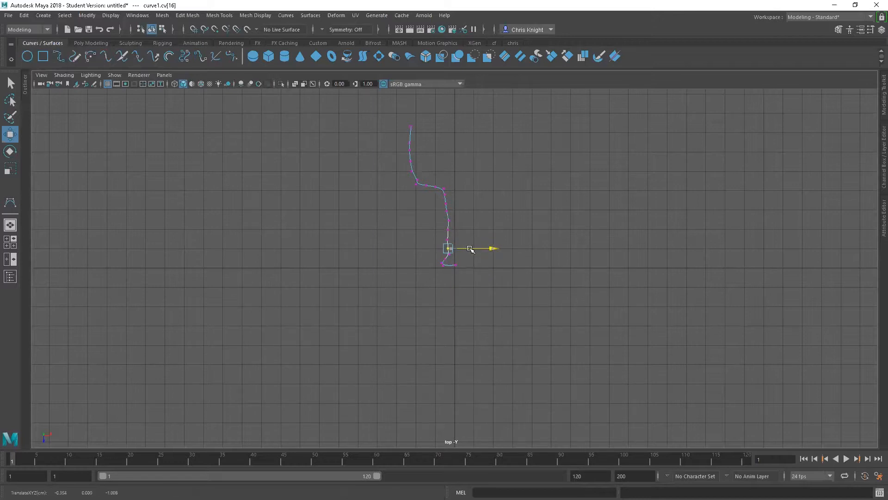
Adjust the control vertex at the stem's base and pull the foot's control vertices outward to widen the foot
{"action": "left_click", "coordinate": [448, 255]}
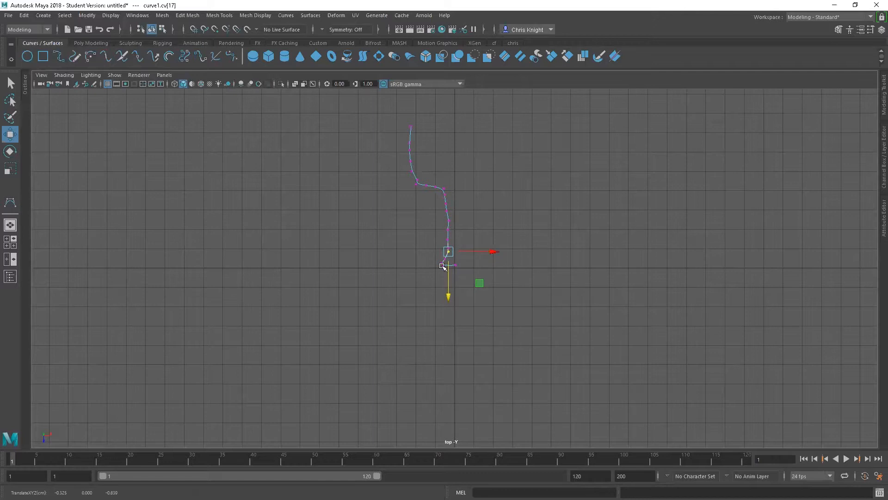
{"action": "left_click_drag", "start_coordinate": [467, 256], "coordinate": [449, 271]}
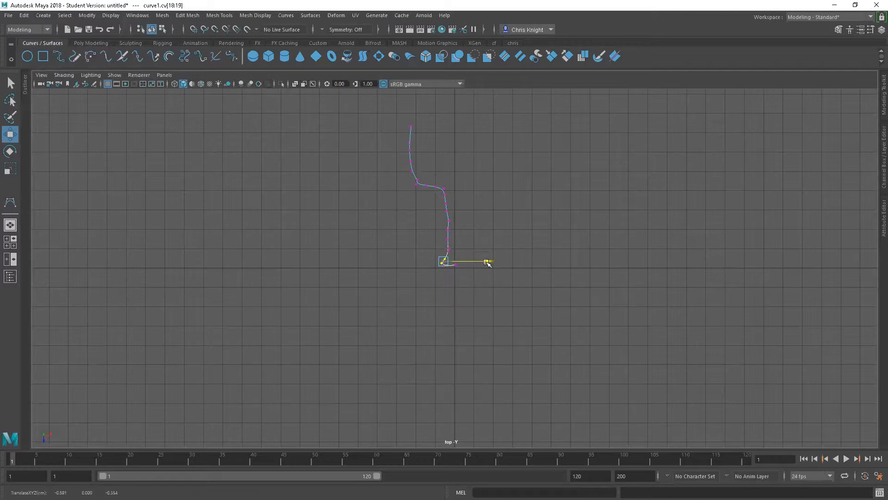
{"action": "left_click", "coordinate": [435, 260]}
{"action": "left_click_drag", "start_coordinate": [437, 284], "coordinate": [442, 279]}
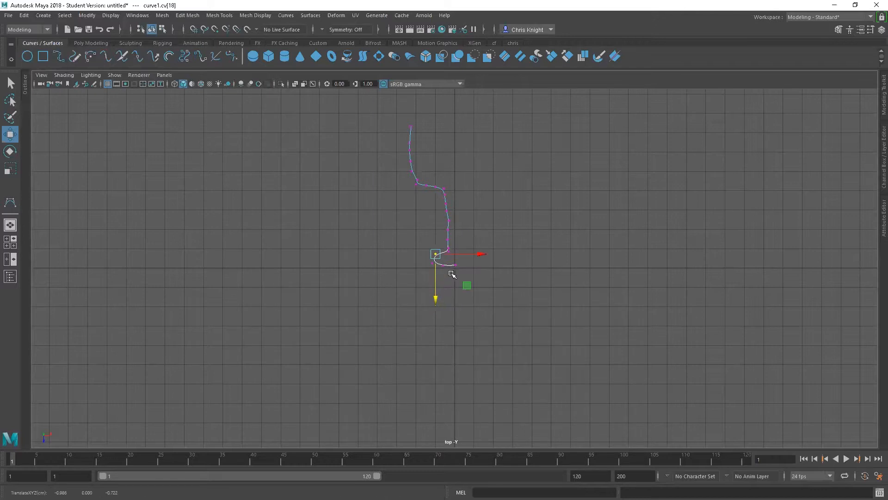
Move the stem's control vertices closer to the centre axis and line them up into a straight vertical stem
{"action": "left_click_drag", "start_coordinate": [475, 209], "coordinate": [434, 253]}
{"action": "left_click_drag", "start_coordinate": [490, 230], "coordinate": [494, 230]}
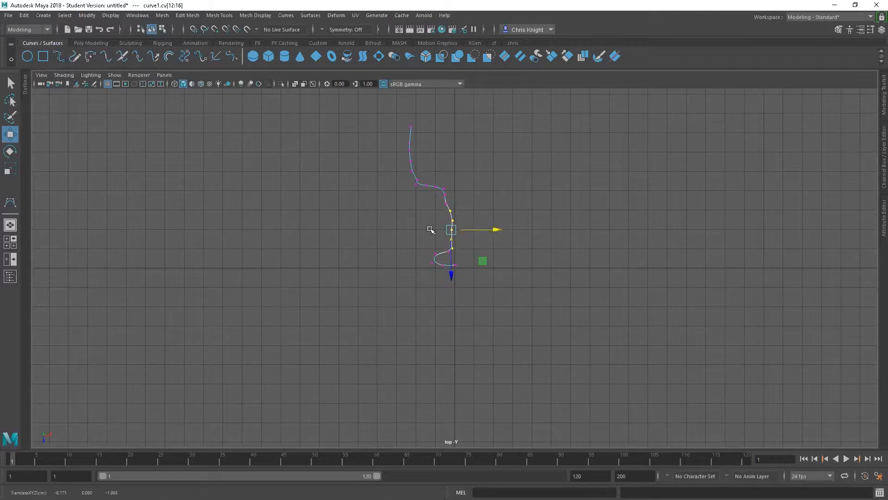
{"action": "scroll", "coordinate": [421, 230], "scroll_direction": "up", "scroll_amount": 5}
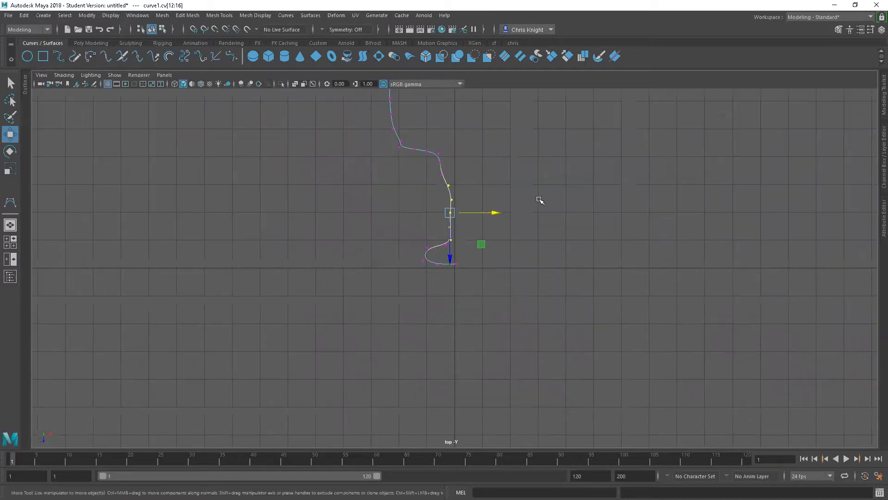
{"action": "left_click", "coordinate": [468, 192]}
{"action": "left_click", "coordinate": [448, 199]}
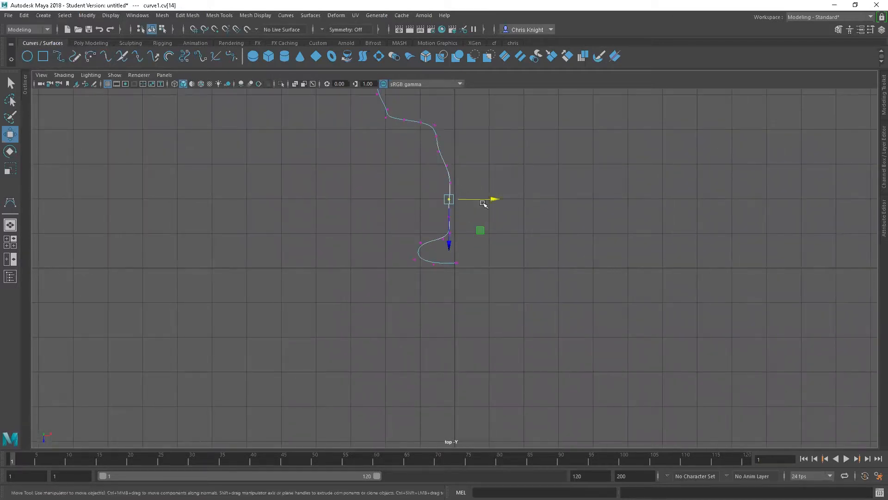
{"action": "left_click", "coordinate": [448, 217]}
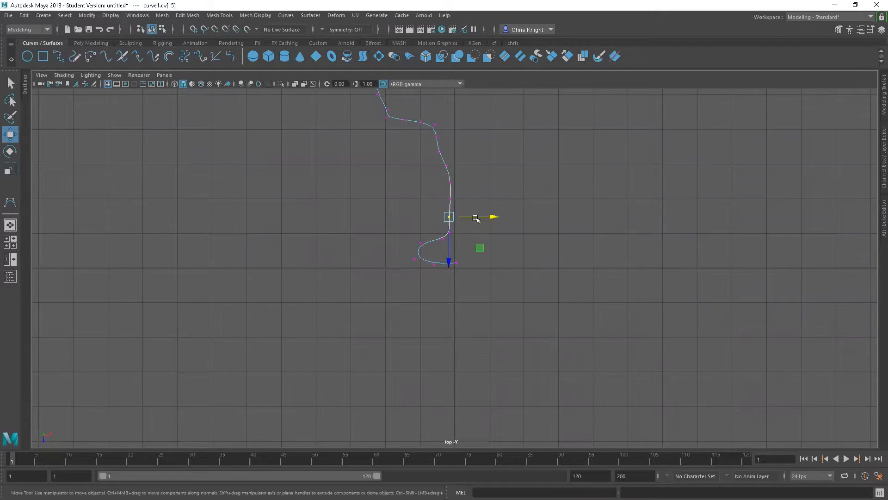
{"action": "left_click", "coordinate": [462, 237]}
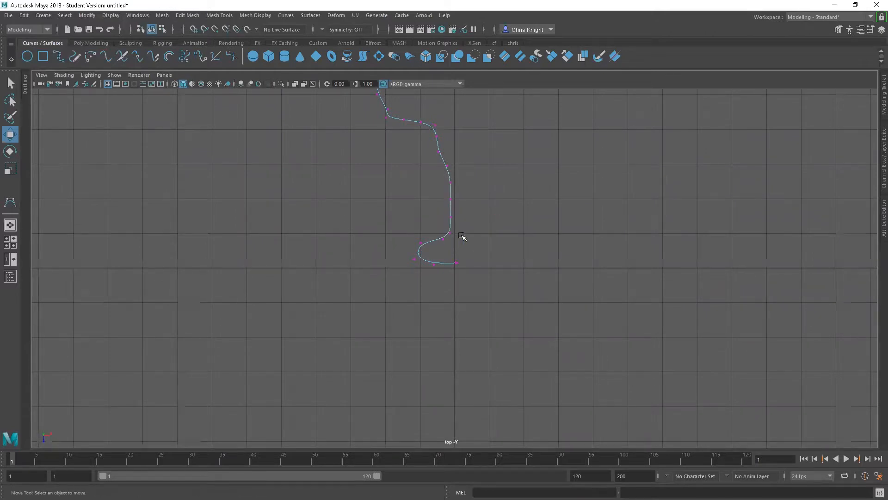
Reposition the control vertices at the stem's base and the foot's rim lower to give the foot a flatter, rounded shape
{"action": "left_click_drag", "start_coordinate": [445, 236], "coordinate": [446, 237]}
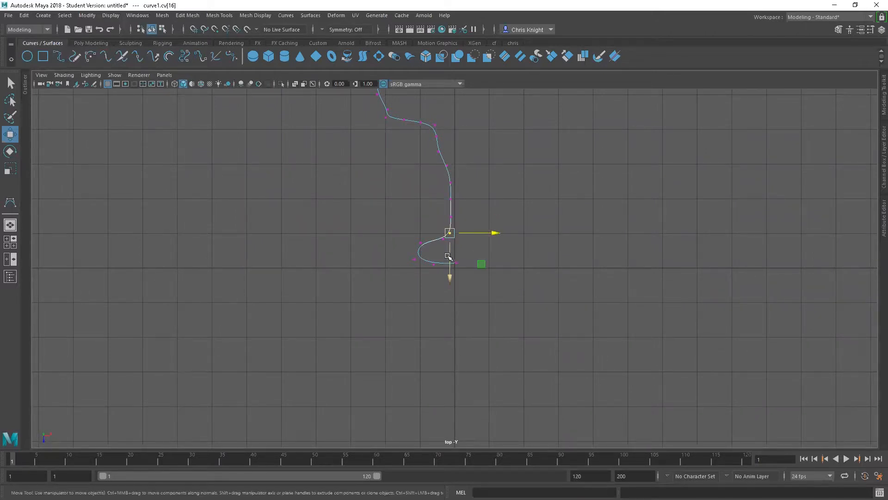
{"action": "left_click", "coordinate": [443, 239]}
{"action": "left_click_drag", "start_coordinate": [443, 238], "coordinate": [438, 248]}
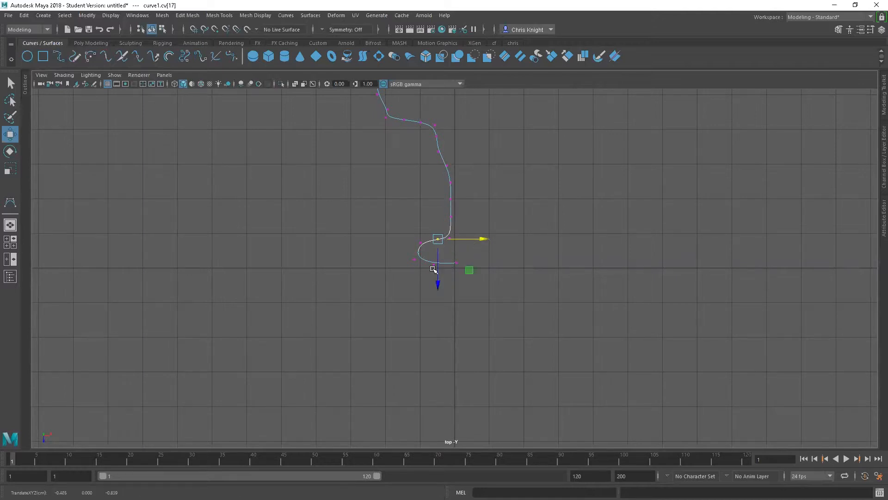
{"action": "left_click", "coordinate": [448, 238]}
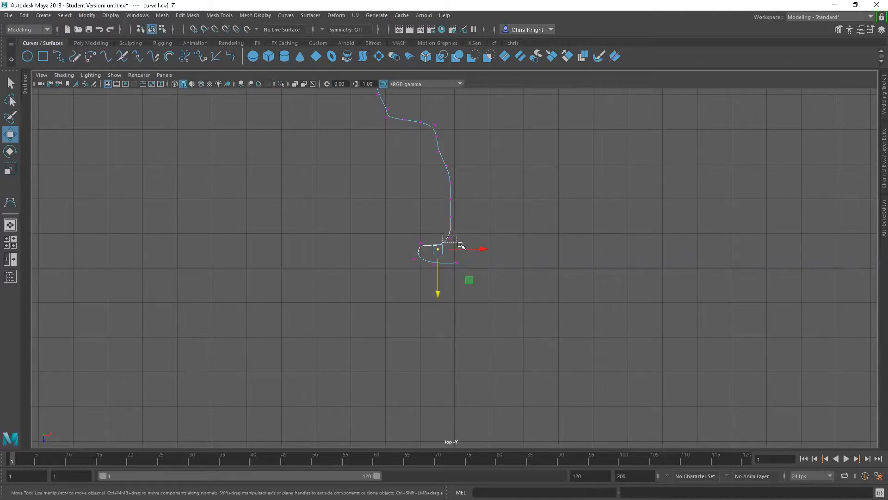
{"action": "left_click", "coordinate": [421, 243]}
{"action": "left_click", "coordinate": [415, 259]}
{"action": "left_click_drag", "start_coordinate": [417, 288], "coordinate": [415, 304]}
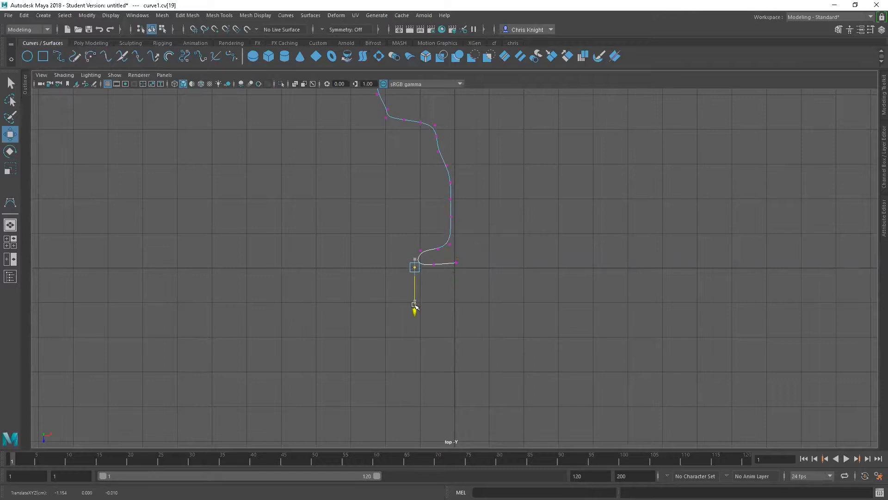
Turn on grid snapping and snap the curve's last control vertex to the origin
{"action": "mouse_move", "coordinate": [468, 257]}
{"action": "left_mouse_down"}
{"action": "mouse_move", "coordinate": [431, 274]}
{"action": "mouse_move", "coordinate": [445, 277]}
{"action": "mouse_move", "coordinate": [443, 303]}
{"action": "mouse_move", "coordinate": [447, 276]}
{"action": "left_mouse_up"}
{"action": "right_click_drag", "start_coordinate": [495, 262], "coordinate": [840, 200], "text": "alt"}
{"action": "scroll", "coordinate": [555, 231], "scroll_direction": "up", "scroll_amount": 3}
{"action": "left_click_drag", "start_coordinate": [478, 237], "coordinate": [467, 270]}
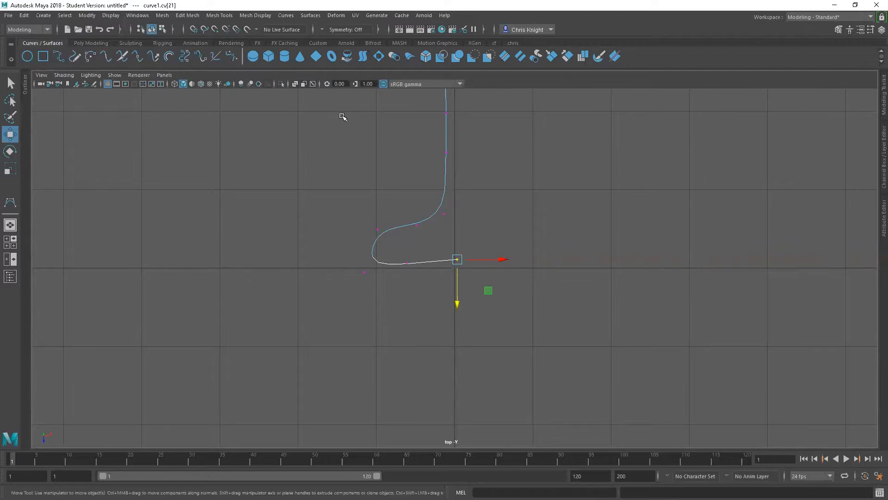
{"action": "left_click", "coordinate": [194, 30]}
{"action": "left_click_drag", "start_coordinate": [502, 260], "coordinate": [471, 261]}
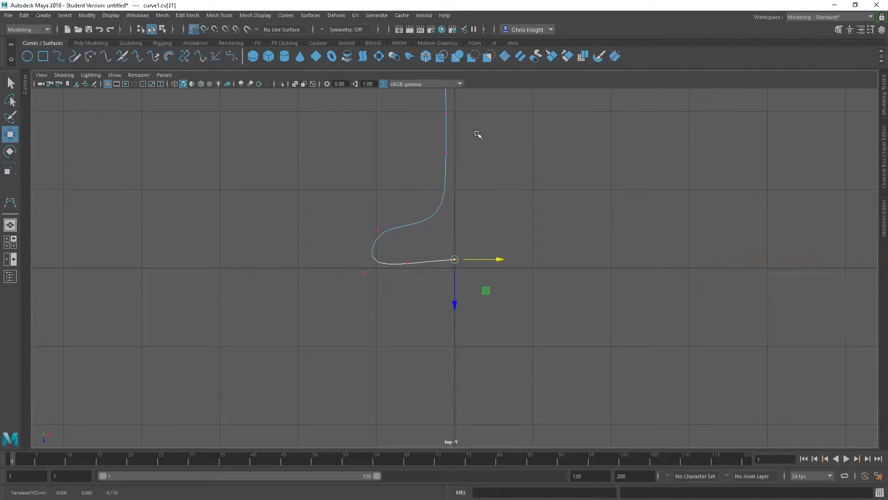
{"action": "left_click_drag", "start_coordinate": [456, 305], "coordinate": [455, 307]}
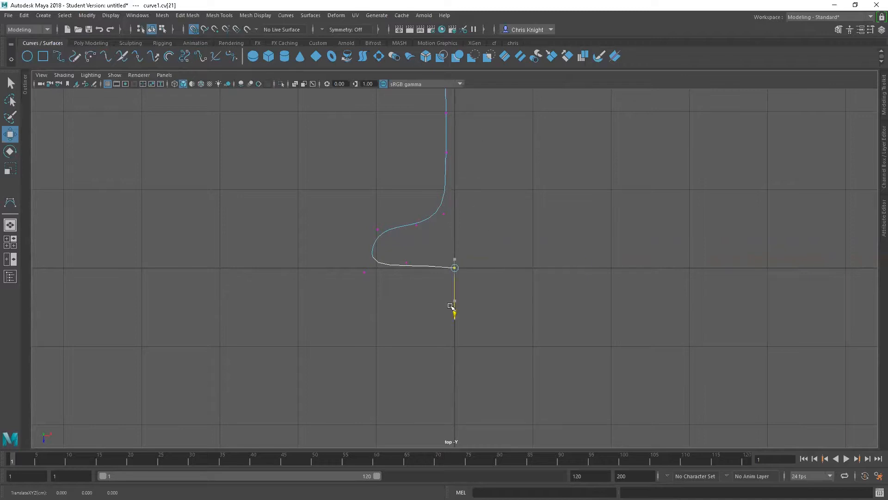
Snap the neighbouring control vertex under the foot down to the horizontal axis, and select the one on the foot's upper side
{"action": "left_click_drag", "start_coordinate": [392, 258], "coordinate": [420, 269]}
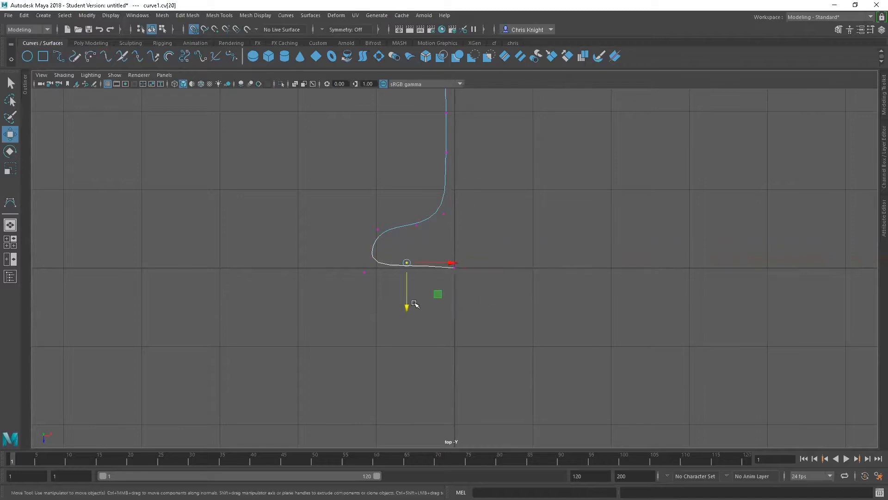
{"action": "mouse_move", "coordinate": [407, 308]}
{"action": "left_mouse_down"}
{"action": "mouse_move", "coordinate": [407, 351]}
{"action": "mouse_move", "coordinate": [407, 313]}
{"action": "left_mouse_up"}
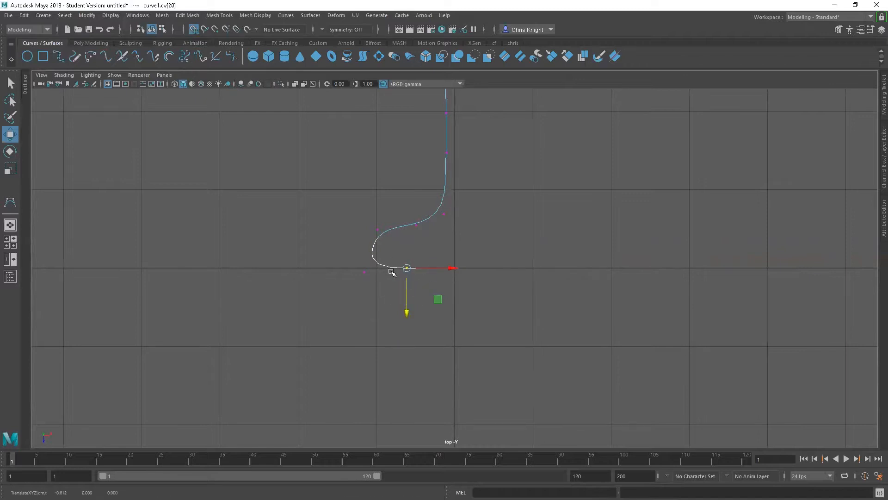
{"action": "left_click_drag", "start_coordinate": [409, 219], "coordinate": [419, 234]}
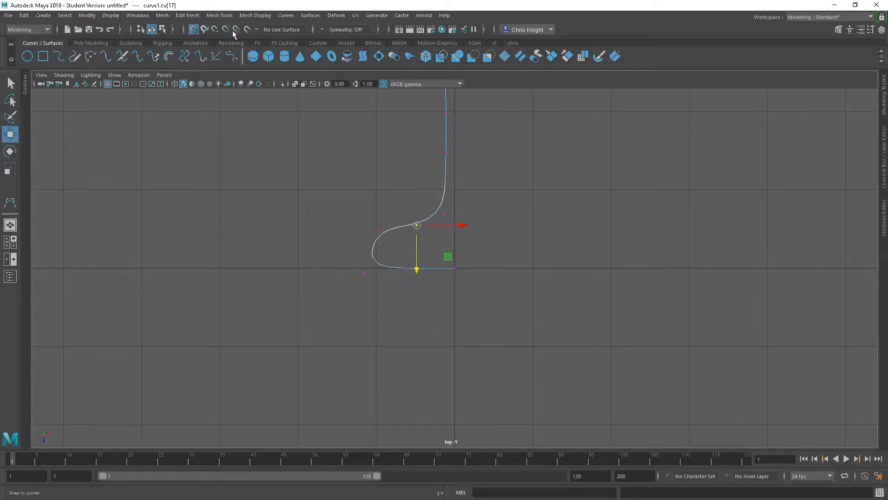
Turn off grid snapping and move the control vertices on the foot's upper side down and its rim vertex slightly inward for a thinner foot
{"action": "left_click", "coordinate": [194, 29]}
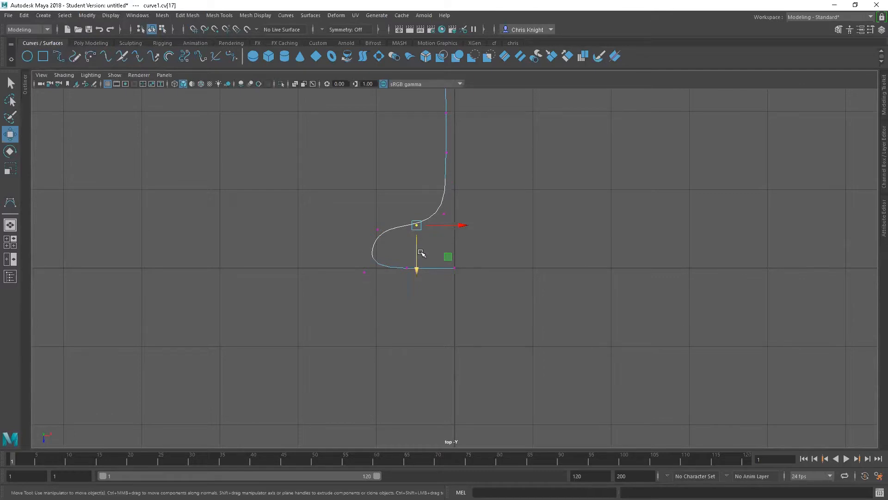
{"action": "left_click_drag", "start_coordinate": [415, 258], "coordinate": [415, 275]}
{"action": "left_click_drag", "start_coordinate": [354, 223], "coordinate": [413, 273]}
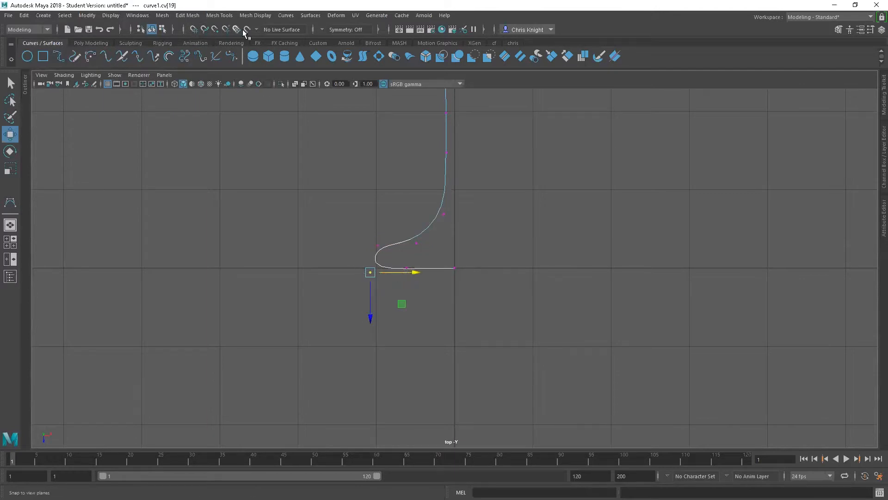
{"action": "left_click", "coordinate": [377, 245]}
{"action": "left_click", "coordinate": [379, 288]}
{"action": "left_click_drag", "start_coordinate": [378, 289], "coordinate": [418, 281]}
{"action": "left_click", "coordinate": [416, 243]}
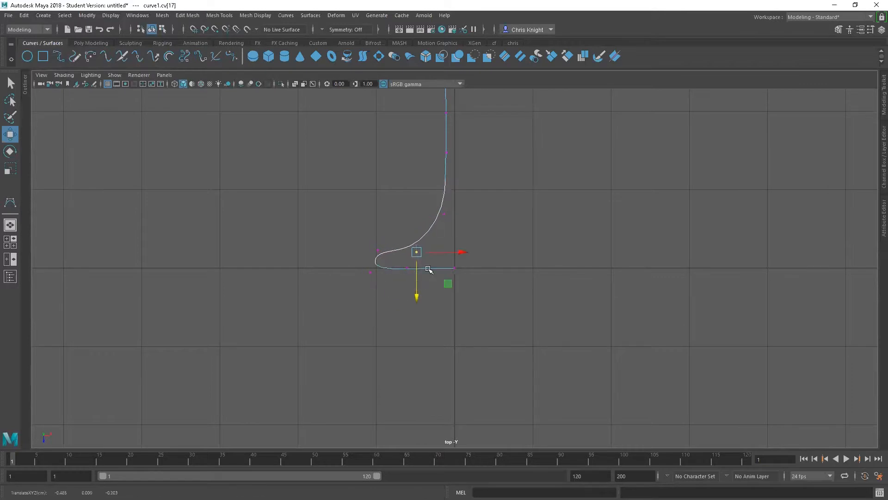
Move the control vertex at the stem's base slightly closer to the centre axis
{"action": "left_click", "coordinate": [440, 217]}
{"action": "left_click_drag", "start_coordinate": [484, 213], "coordinate": [489, 214]}
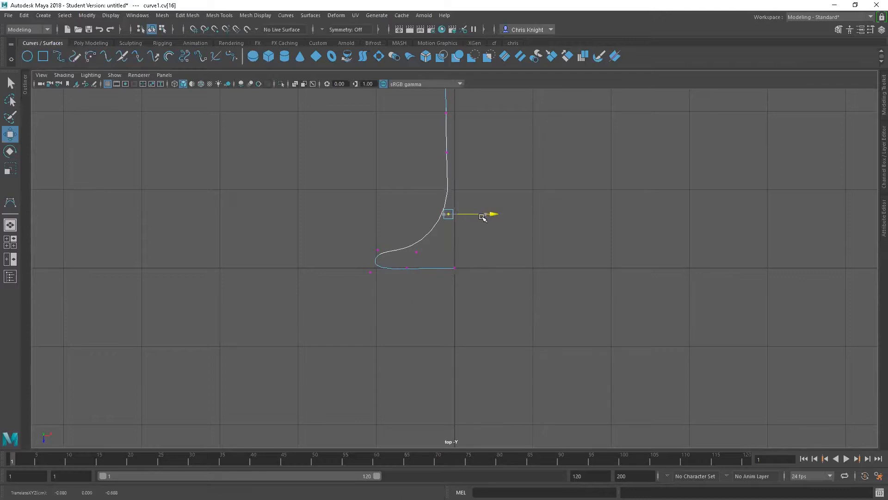
{"action": "left_click", "coordinate": [417, 252]}
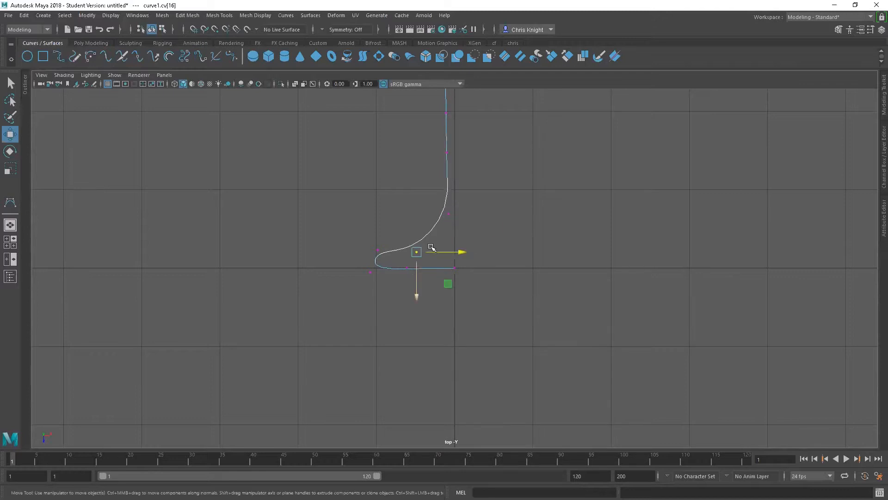
Move the control vertices at the stem's upper end and the start of the bowl closer to the centre axis, extending the straight stem
{"action": "right_click_drag", "start_coordinate": [499, 164], "coordinate": [472, 189], "text": "alt"}
{"action": "left_click_drag", "start_coordinate": [464, 174], "coordinate": [486, 184]}
{"action": "right_click_drag", "start_coordinate": [486, 184], "coordinate": [536, 178], "text": "alt"}
{"action": "right_click_drag", "start_coordinate": [460, 180], "coordinate": [439, 173]}
{"action": "left_click", "coordinate": [463, 166]}
{"action": "left_click", "coordinate": [500, 167]}
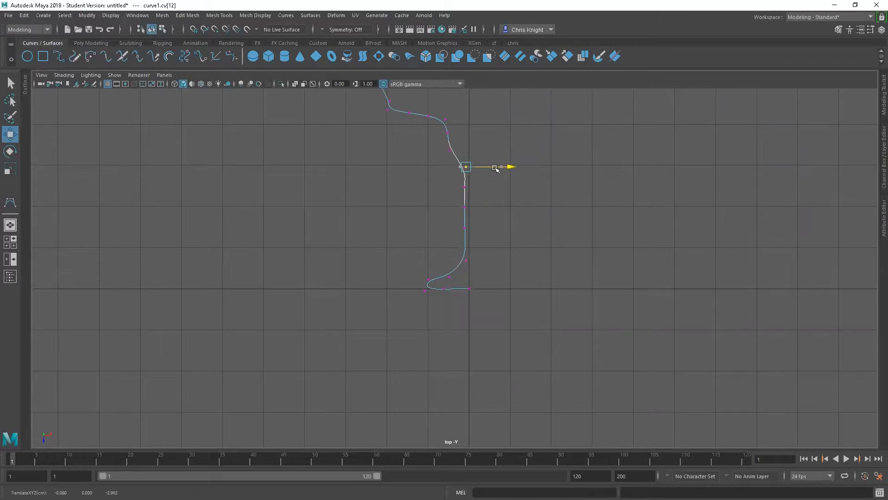
{"action": "left_click", "coordinate": [467, 159]}
{"action": "mouse_move", "coordinate": [420, 148]}
{"action": "left_mouse_down"}
{"action": "mouse_move", "coordinate": [460, 161]}
{"action": "mouse_move", "coordinate": [507, 150]}
{"action": "left_mouse_up"}
{"action": "left_click_drag", "start_coordinate": [433, 131], "coordinate": [488, 135]}
Shift the seven control vertices of the bowl's wall together towards the centre axis to narrow the bowl
{"action": "middle_click_drag", "start_coordinate": [452, 157], "coordinate": [476, 372], "text": "alt"}
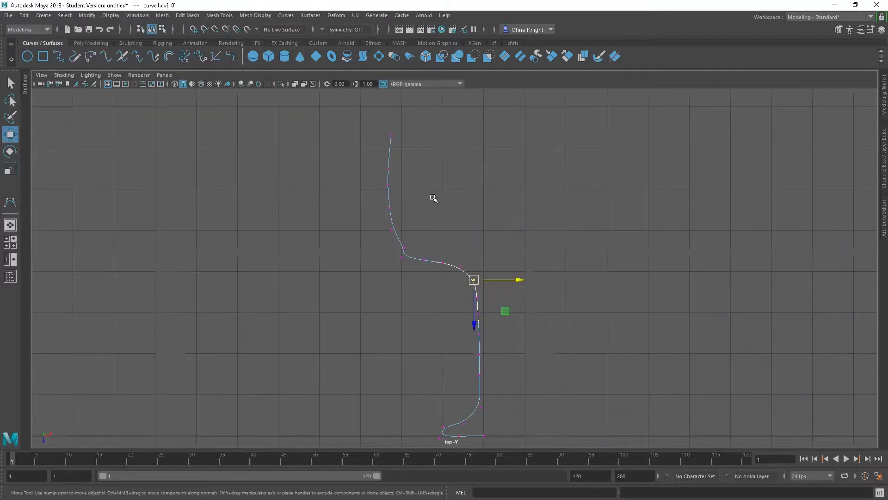
{"action": "left_click_drag", "start_coordinate": [371, 128], "coordinate": [418, 276]}
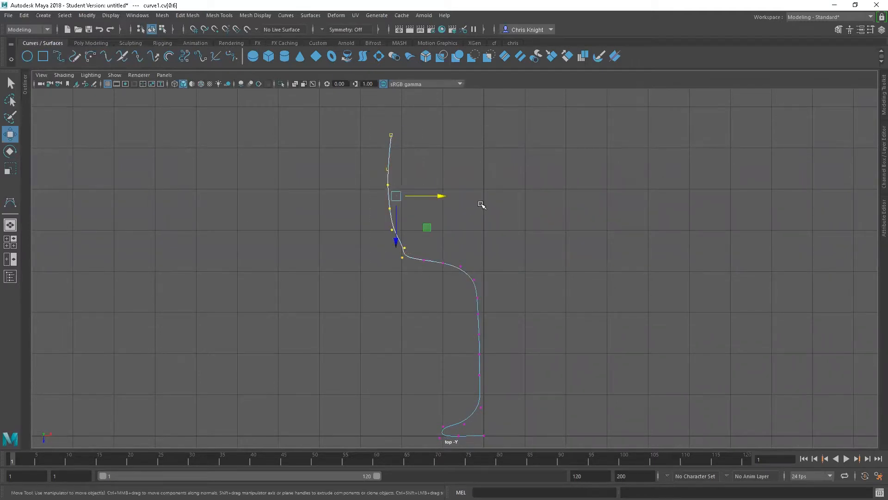
{"action": "left_click_drag", "start_coordinate": [437, 197], "coordinate": [478, 197]}
Delete the three control vertices that form the kink under the bowl to smooth its underside
{"action": "left_click_drag", "start_coordinate": [412, 255], "coordinate": [427, 265]}
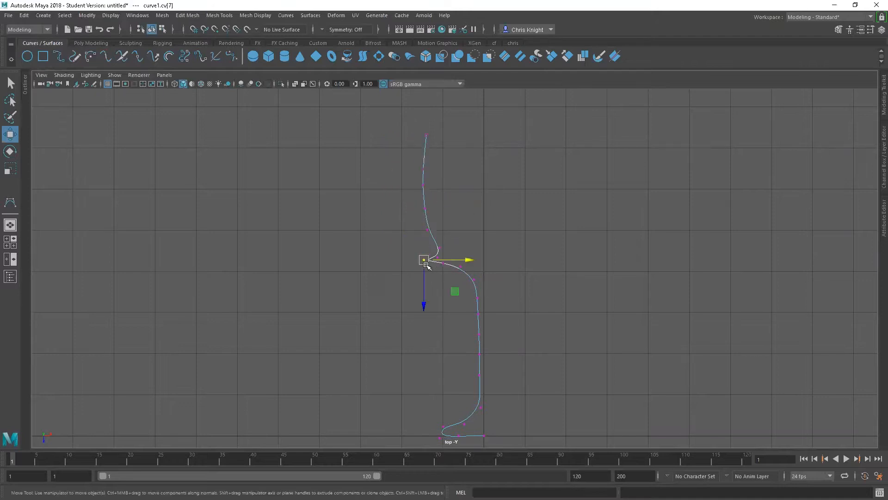
{"action": "key", "text": "Delete"}
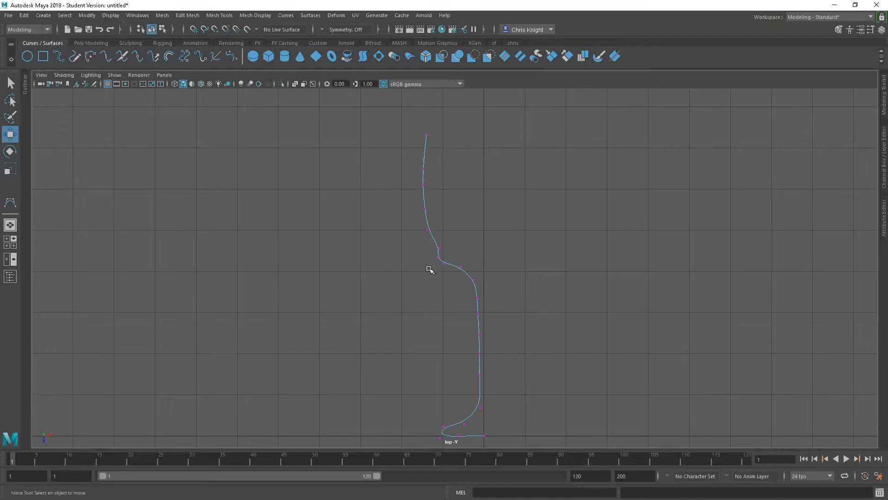
{"action": "left_click_drag", "start_coordinate": [427, 253], "coordinate": [440, 266]}
{"action": "key", "text": "Delete"}
{"action": "left_click", "coordinate": [444, 262]}
{"action": "key", "text": "Delete"}
Move the bowl's control vertices down and slightly outward, and adjust those joining the bowl to the stem for a smooth transition
{"action": "right_click_drag", "start_coordinate": [485, 202], "coordinate": [47, 263], "text": "alt"}
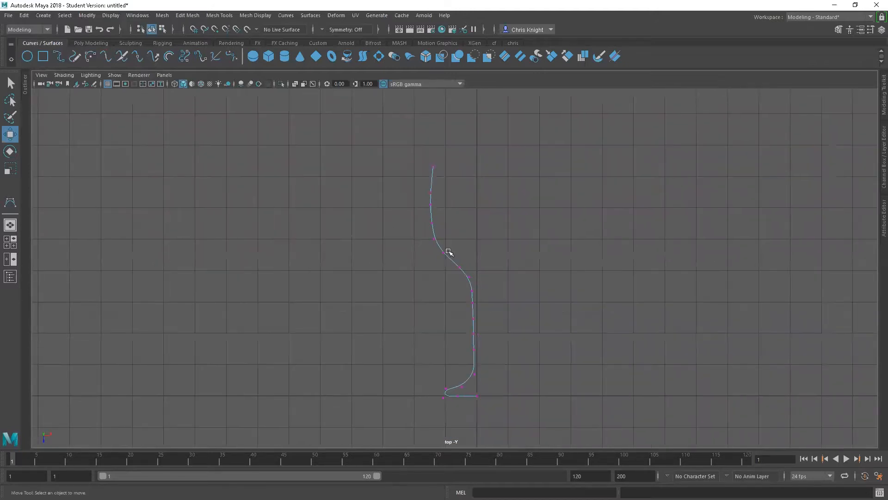
{"action": "left_click_drag", "start_coordinate": [414, 144], "coordinate": [471, 289]}
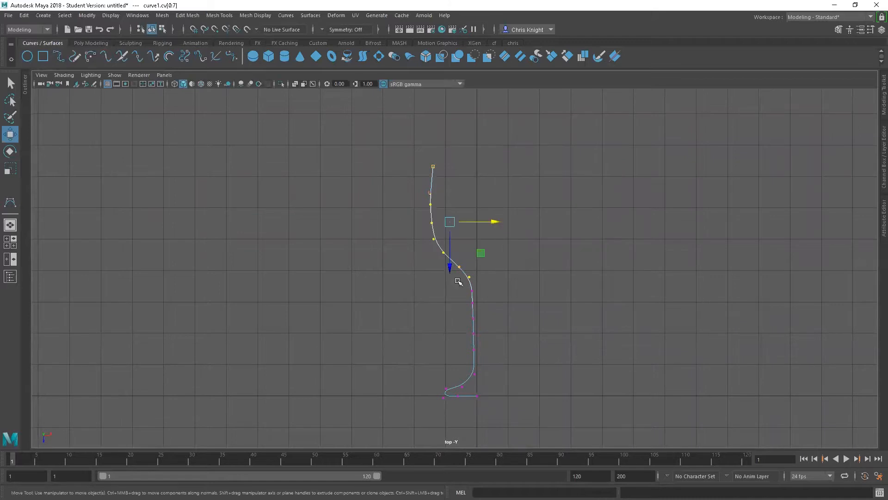
{"action": "left_click_drag", "start_coordinate": [447, 244], "coordinate": [477, 232]}
{"action": "left_click_drag", "start_coordinate": [443, 274], "coordinate": [459, 293]}
{"action": "left_click", "coordinate": [466, 285]}
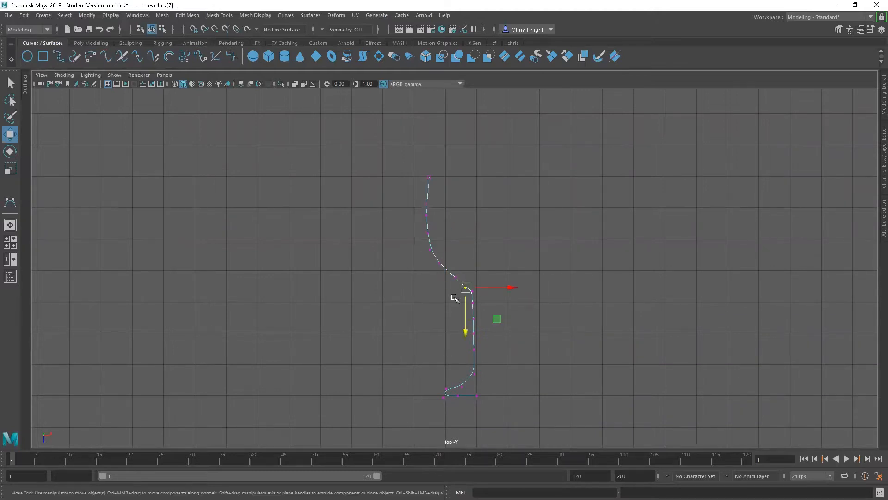
{"action": "left_click", "coordinate": [469, 294]}
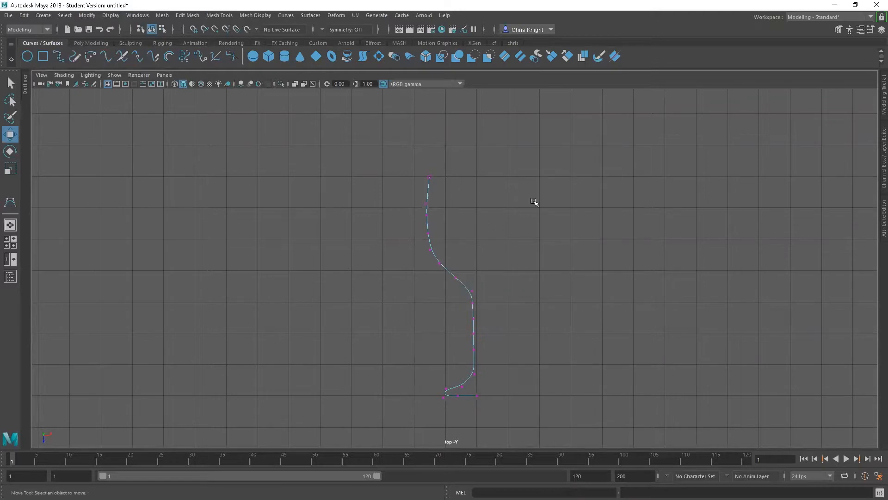
Return to object mode with the whole profile curve selected and open the Revolve options with the X axis preset
{"action": "right_click_drag", "start_coordinate": [439, 249], "coordinate": [464, 234]}
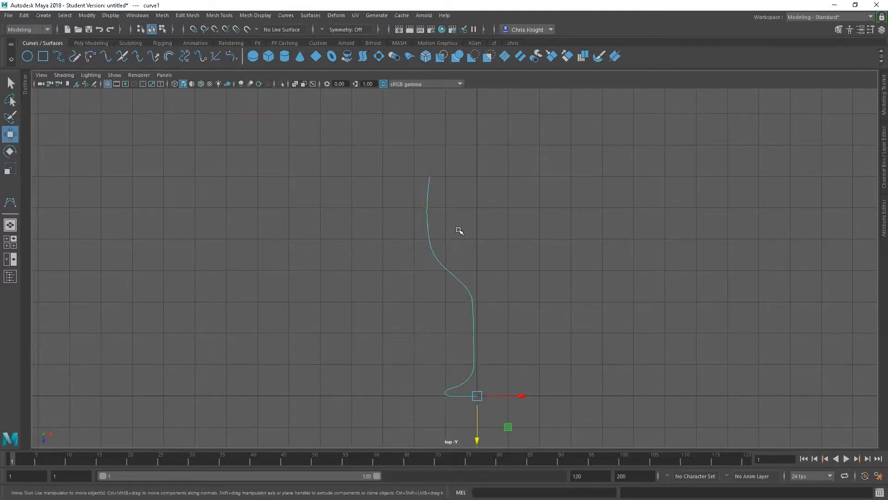
{"action": "left_click_drag", "start_coordinate": [465, 216], "coordinate": [406, 254]}
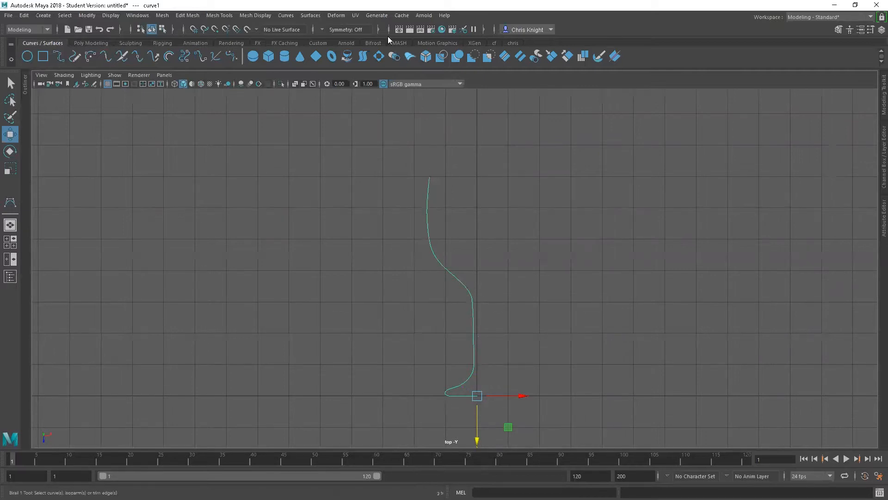
{"action": "left_click", "coordinate": [311, 16]}
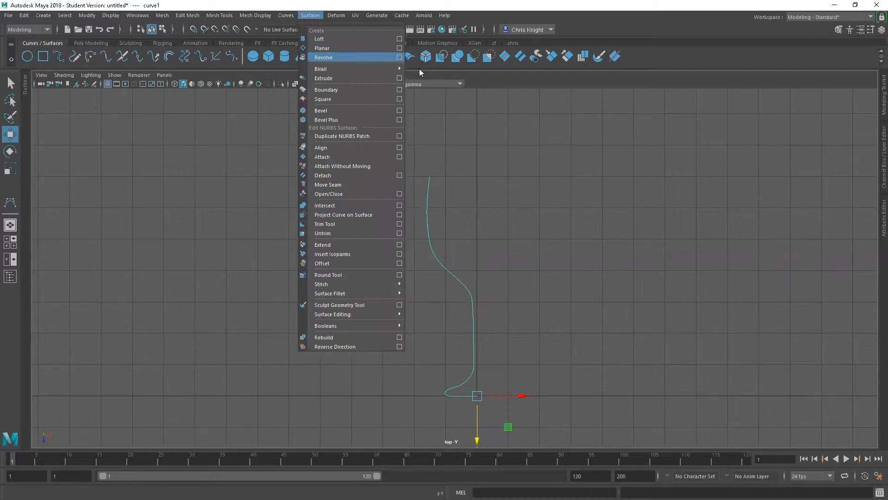
{"action": "key", "text": "Escape"}
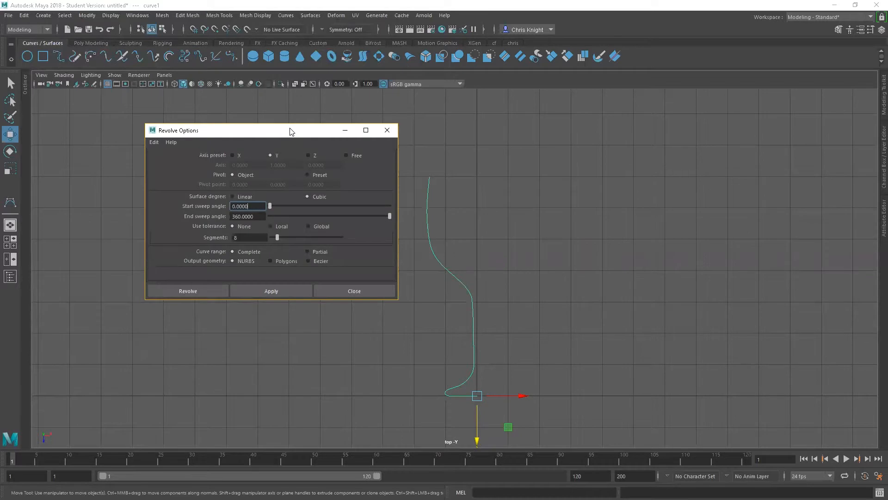
{"action": "left_click_drag", "start_coordinate": [290, 131], "coordinate": [262, 124]}
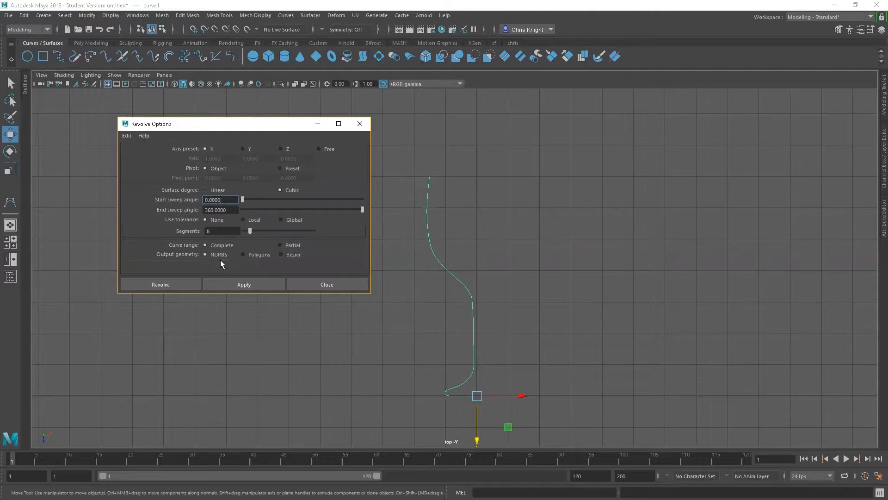
Try revolving the curve 360 degrees about the X axis as a NURBS surface and inspect the shape in the perspective view
{"action": "left_click", "coordinate": [237, 285]}
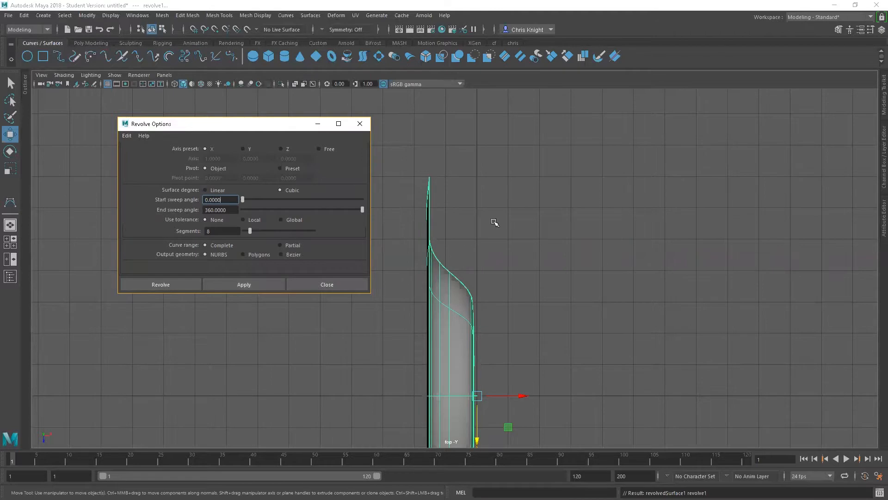
{"action": "scroll", "coordinate": [483, 212], "scroll_direction": "down", "scroll_amount": 2}
{"action": "middle_click_drag", "start_coordinate": [618, 257], "coordinate": [616, 174], "text": "alt"}
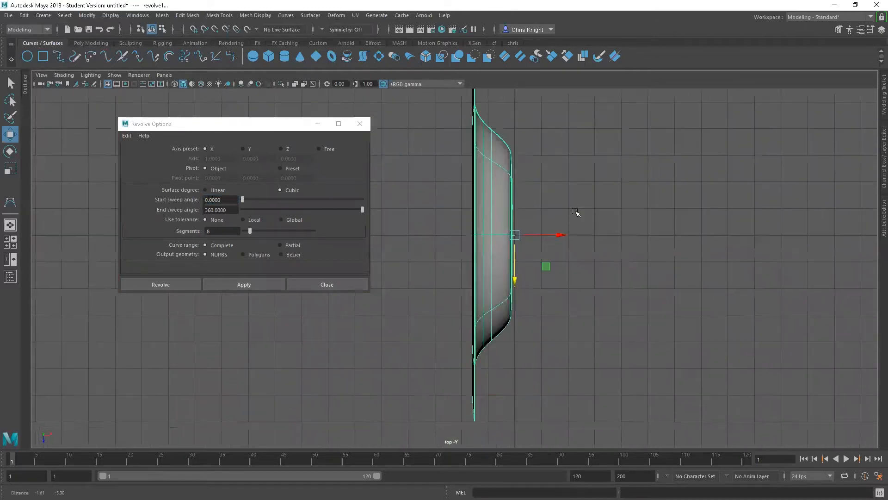
{"action": "scroll", "coordinate": [497, 223], "scroll_direction": "down", "scroll_amount": 1}
{"action": "key", "text": "space"}
{"action": "key", "text": "space"}
{"action": "left_click_drag", "start_coordinate": [609, 212], "coordinate": [396, 210], "text": "alt"}
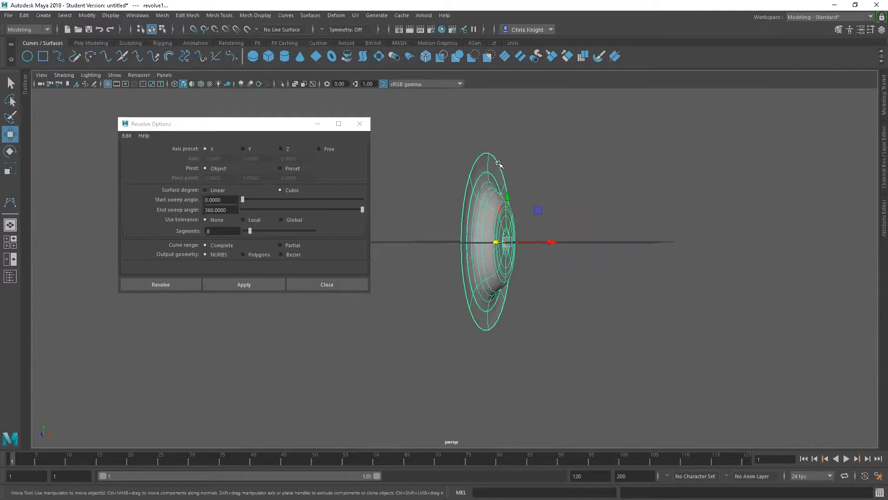
{"action": "left_click_drag", "start_coordinate": [510, 215], "coordinate": [517, 166], "text": "alt"}
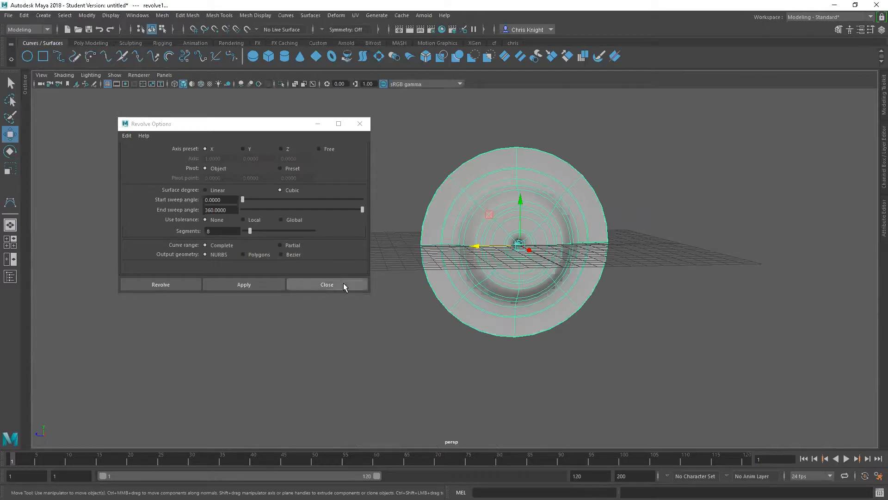
{"action": "left_click", "coordinate": [428, 308]}
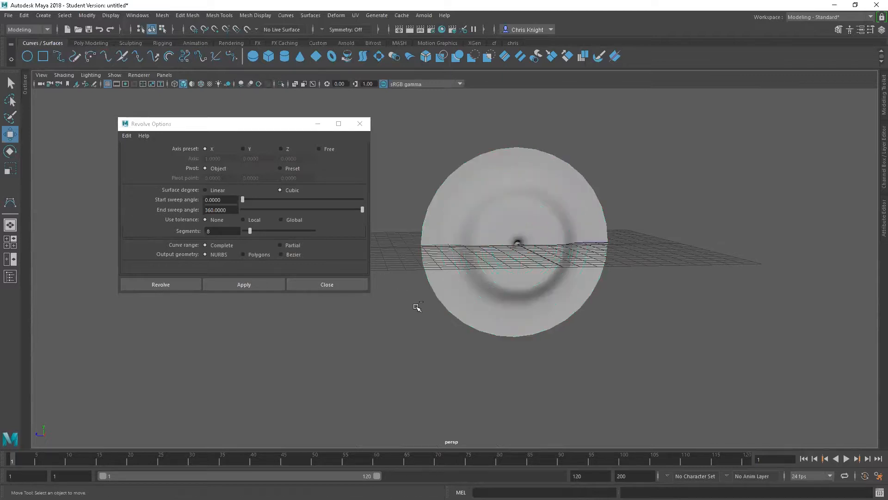
Undo the X-axis revolve so only the profile curve remains
{"action": "key", "text": "ctrl+z"}
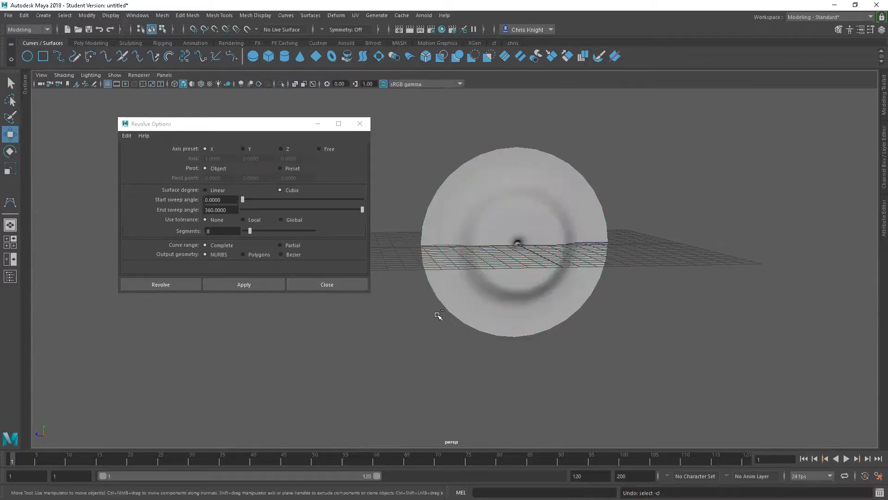
{"action": "key", "text": "ctrl+z"}
{"action": "left_click_drag", "start_coordinate": [497, 291], "coordinate": [554, 303], "text": "alt"}
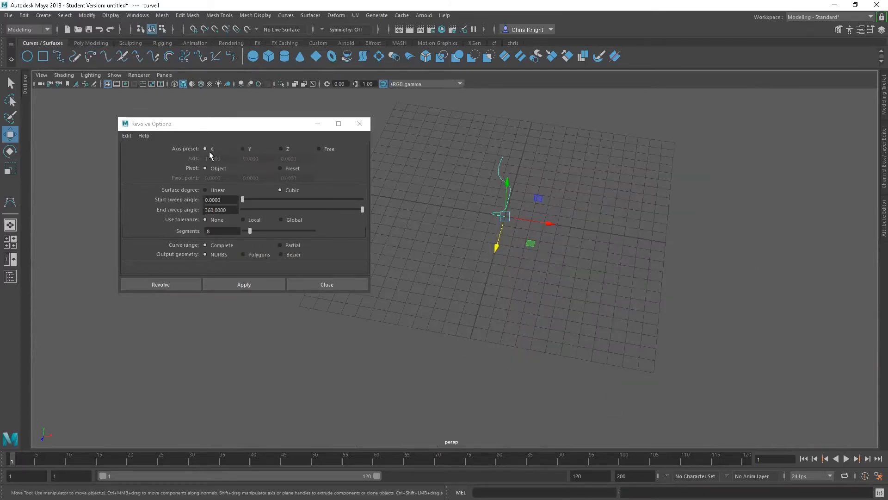
Try revolving the profile curve about the Z axis, inspect the glass shape, and undo the revolve
{"action": "left_click", "coordinate": [281, 148]}
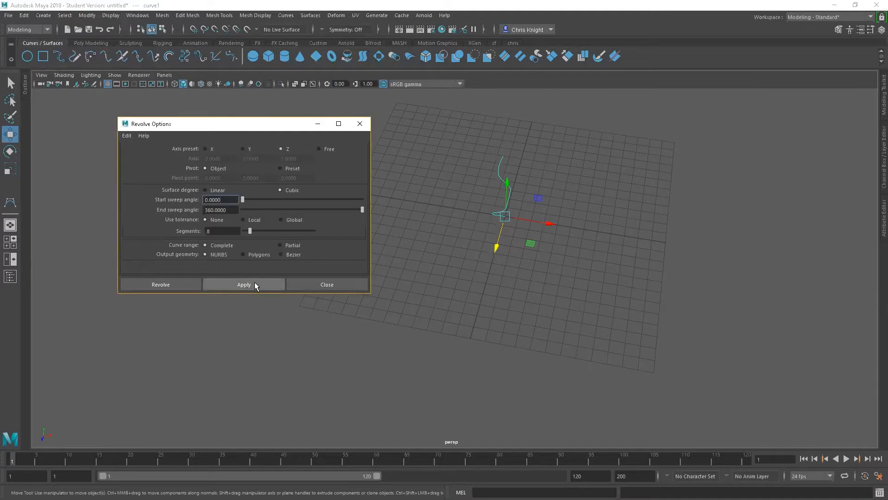
{"action": "left_click", "coordinate": [253, 285]}
{"action": "left_click_drag", "start_coordinate": [550, 206], "coordinate": [523, 247], "text": "alt"}
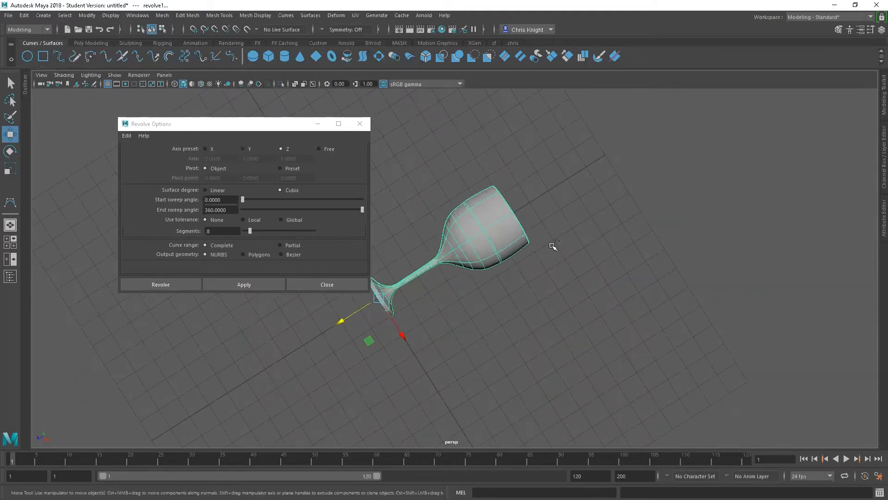
{"action": "key", "text": "ctrl+z"}
Try revolving the profile curve about the Y axis and inspect the shape from several angles
{"action": "left_click", "coordinate": [249, 148]}
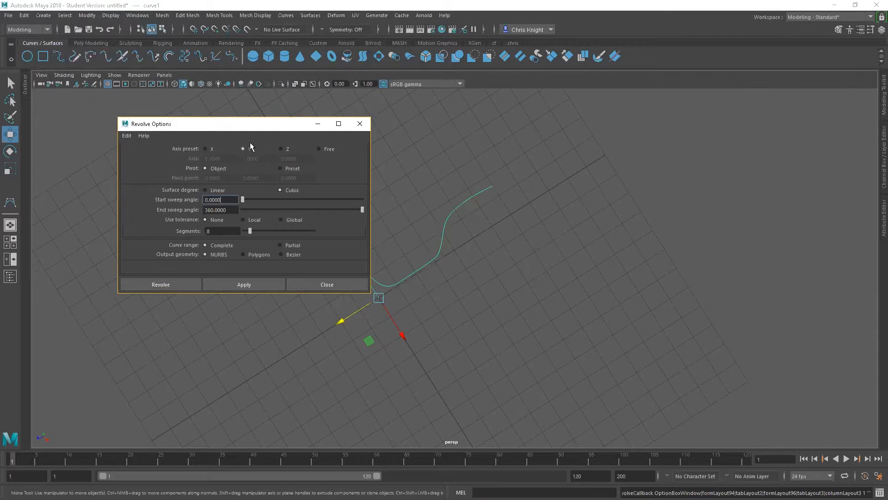
{"action": "left_click", "coordinate": [240, 284]}
{"action": "left_click_drag", "start_coordinate": [468, 280], "coordinate": [410, 212], "text": "alt"}
{"action": "right_click_drag", "start_coordinate": [503, 214], "coordinate": [595, 196], "text": "alt"}
{"action": "middle_click_drag", "start_coordinate": [595, 197], "coordinate": [479, 233], "text": "alt"}
{"action": "left_click_drag", "start_coordinate": [519, 243], "coordinate": [451, 179], "text": "alt"}
{"action": "left_click_drag", "start_coordinate": [506, 232], "coordinate": [331, 244], "text": "alt"}
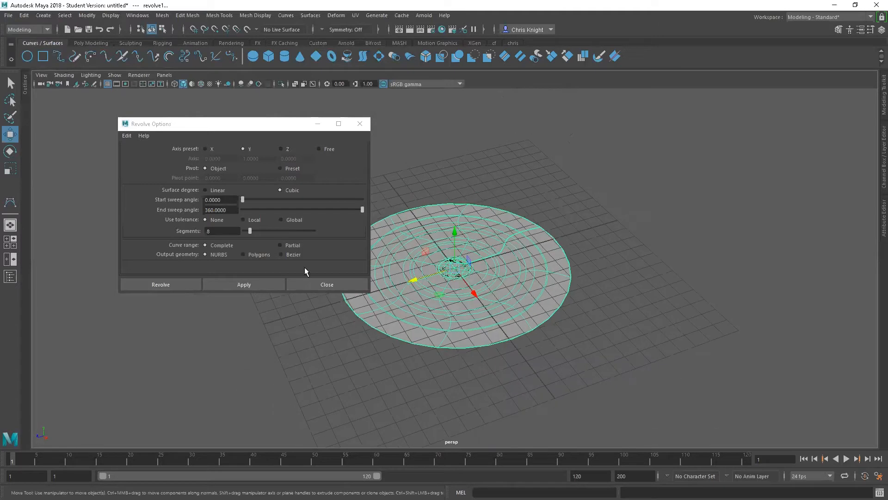
Close the Revolve options and undo the Y-axis revolve
{"action": "left_click", "coordinate": [326, 283]}
{"action": "key", "text": "ctrl+z"}
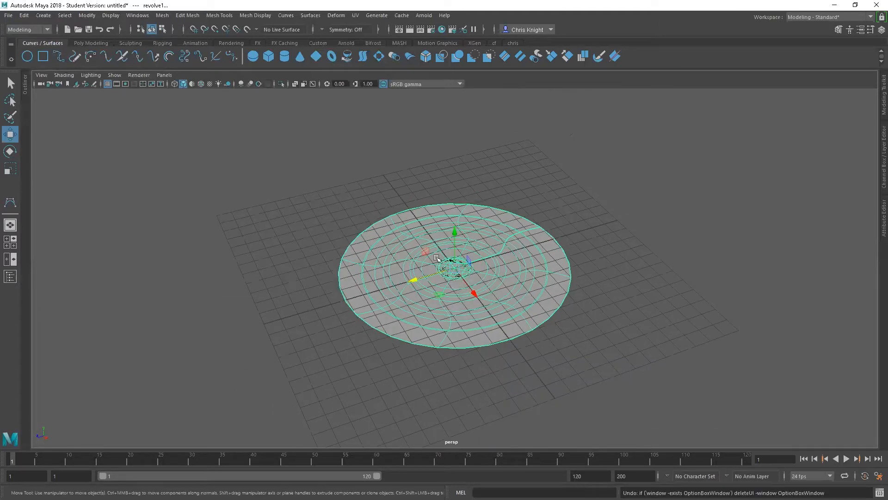
{"action": "key", "text": "ctrl+z"}
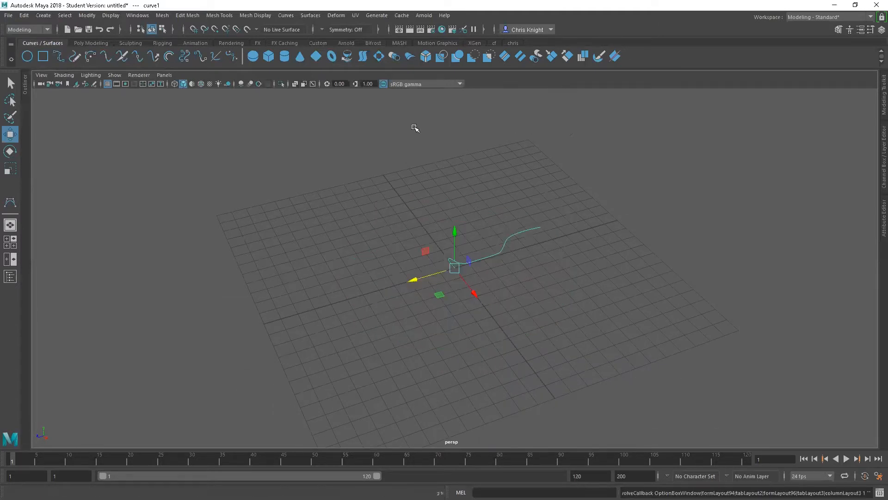
Revolve the profile curve 360 degrees about the Z axis with 8 segments and NURBS output, and close the Revolve options
{"action": "left_click", "coordinate": [311, 15]}
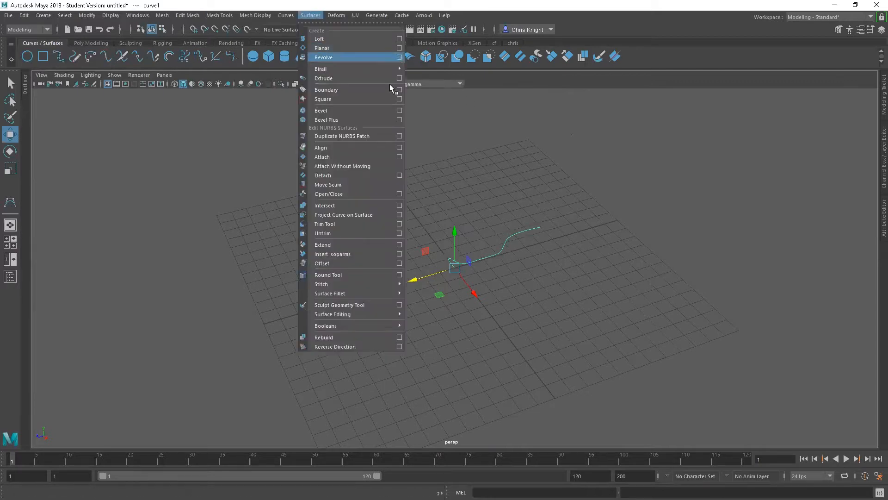
{"action": "left_click", "coordinate": [399, 58]}
{"action": "left_click_drag", "start_coordinate": [263, 123], "coordinate": [349, 128]}
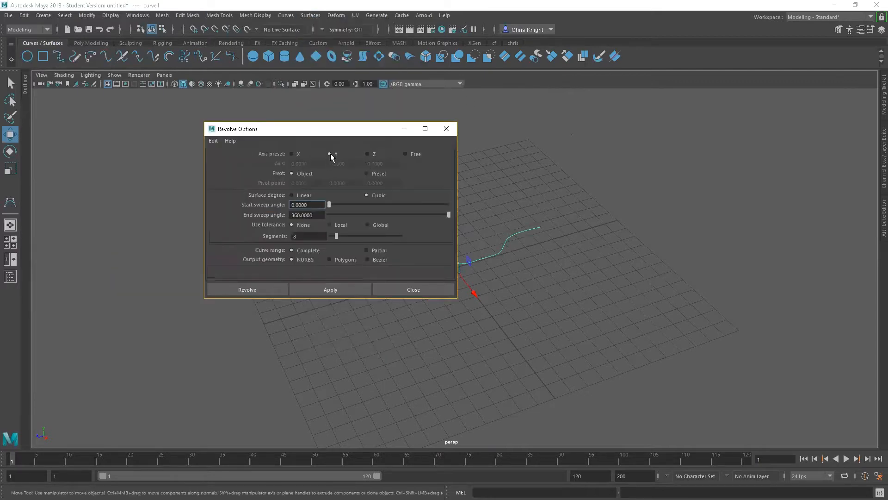
{"action": "left_click", "coordinate": [337, 289]}
{"action": "left_click", "coordinate": [446, 129]}
{"action": "left_click_drag", "start_coordinate": [531, 278], "coordinate": [565, 221], "text": "alt"}
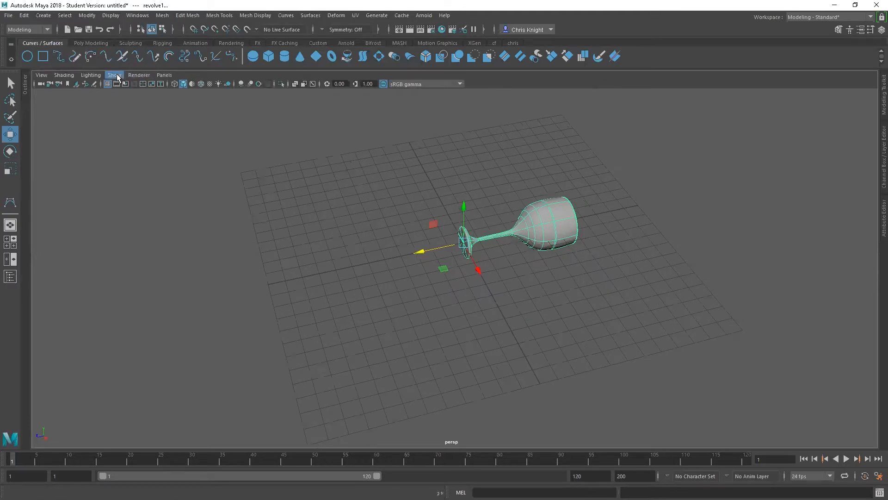
Turn on two-sided lighting for the perspective viewport and check the revolved glass from another angle
{"action": "left_click", "coordinate": [91, 75]}
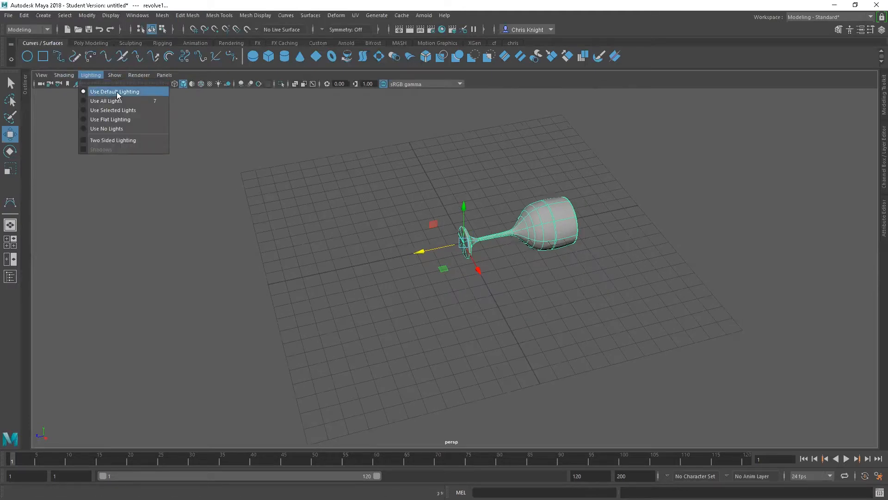
{"action": "left_click", "coordinate": [114, 141]}
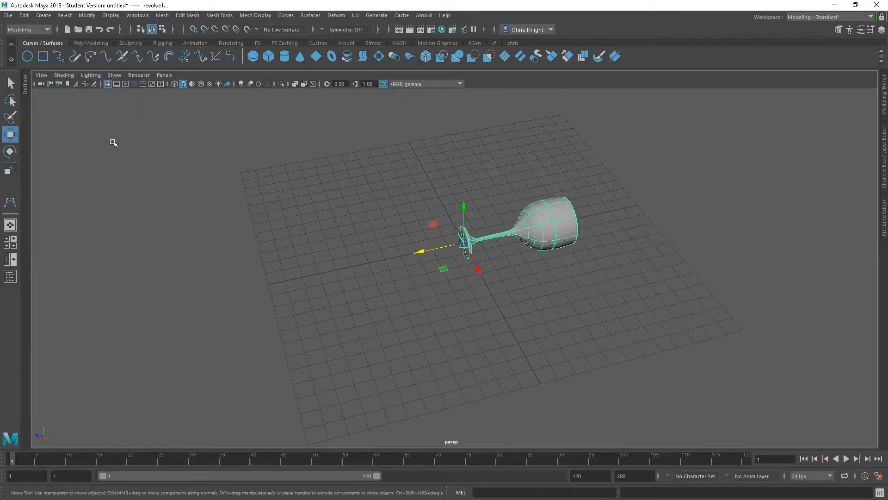
{"action": "left_click", "coordinate": [92, 75]}
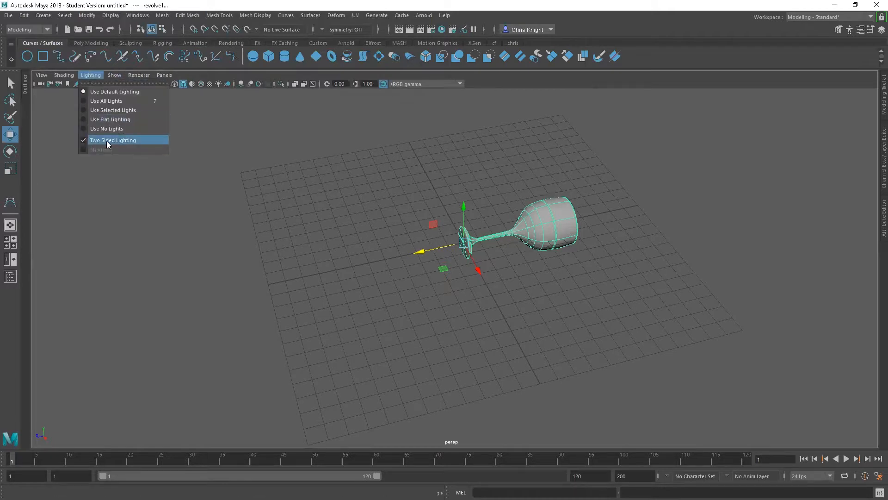
{"action": "left_click_drag", "start_coordinate": [497, 225], "coordinate": [533, 198], "text": "alt"}
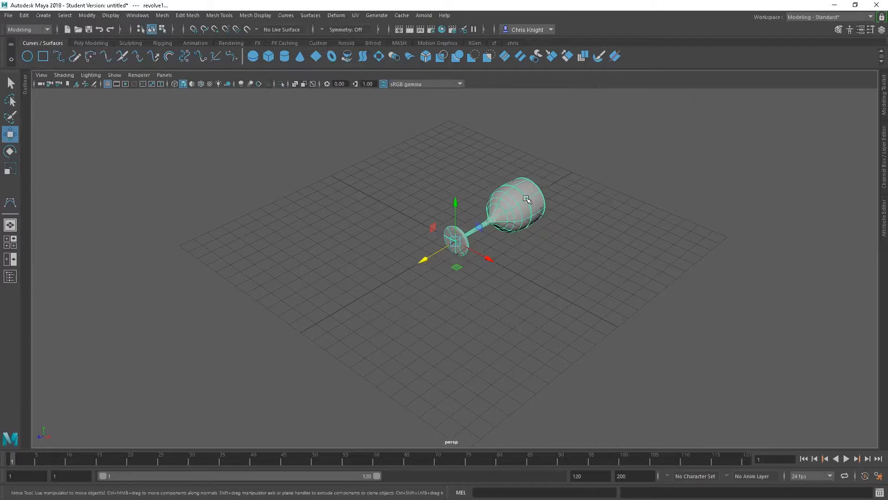
Rotate the revolved glass upright, trying Rotate Y at 90 and settling on Rotate X 90 and Rotate Y 0
{"action": "left_click", "coordinate": [877, 158]}
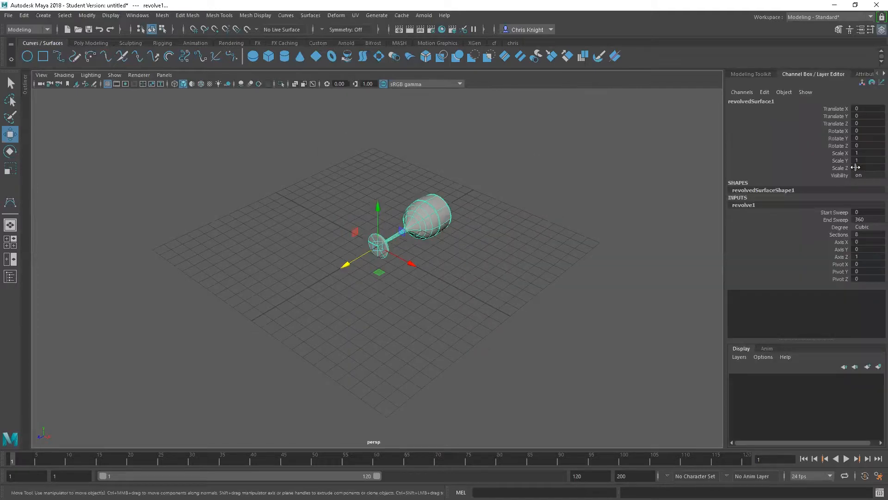
{"action": "double_click", "coordinate": [865, 140]}
{"action": "type", "text": "90"}
{"action": "key", "text": "Return"}
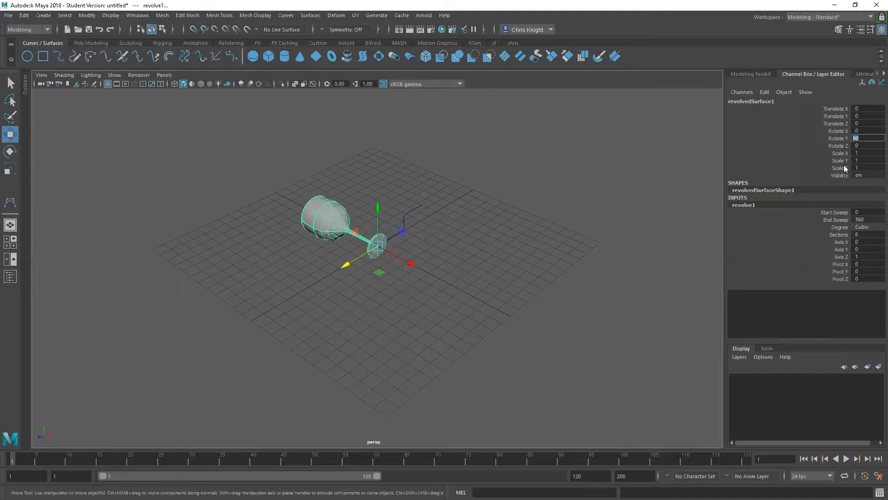
{"action": "double_click", "coordinate": [869, 131]}
{"action": "type", "text": "90"}
{"action": "key", "text": "Return"}
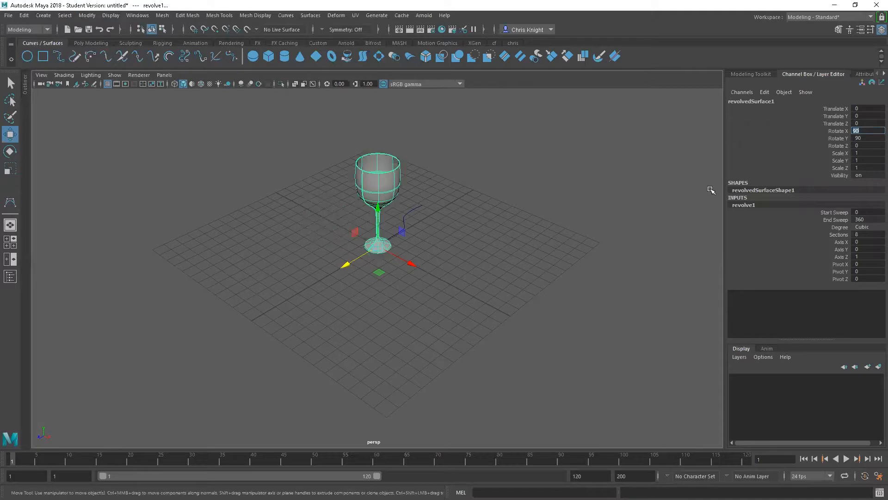
{"action": "key", "text": "Tab"}
Inspect the inside of the bowl, the wall at the rim and the whole glass from several angles
{"action": "left_click", "coordinate": [489, 233]}
{"action": "left_click_drag", "start_coordinate": [434, 248], "coordinate": [438, 207], "text": "alt"}
{"action": "left_click", "coordinate": [418, 276]}
{"action": "right_click_drag", "start_coordinate": [438, 206], "coordinate": [740, 152], "text": "alt"}
{"action": "left_click_drag", "start_coordinate": [498, 247], "coordinate": [342, 232], "text": "alt"}
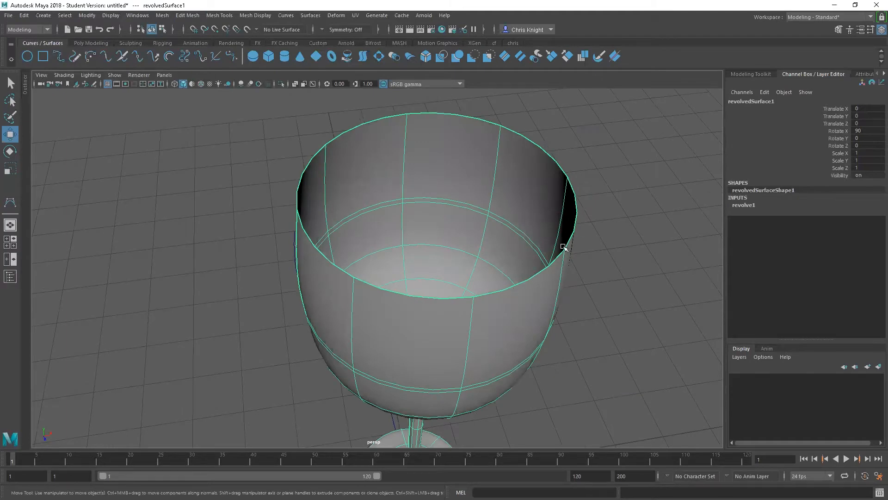
{"action": "left_click_drag", "start_coordinate": [519, 289], "coordinate": [533, 226], "text": "alt"}
{"action": "scroll", "coordinate": [538, 168], "scroll_direction": "down", "scroll_amount": 5}
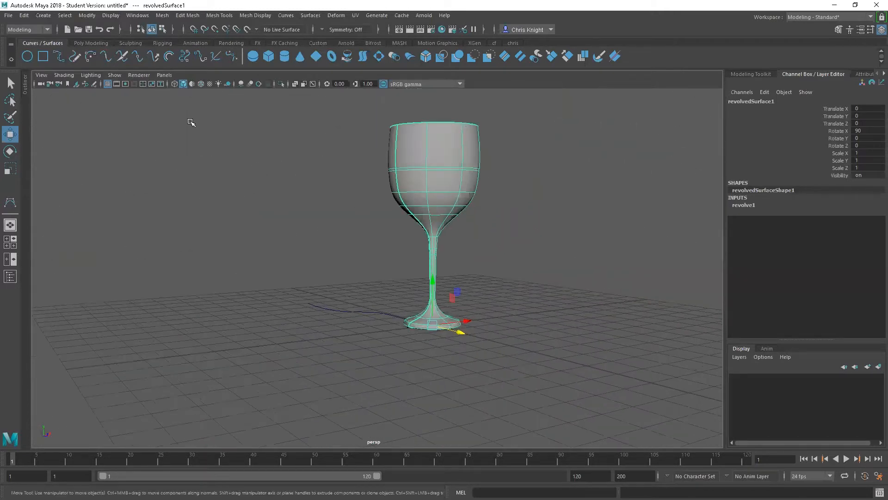
Show the Outliner and delete the revolved glass surface, keeping only the profile curve
{"action": "left_click", "coordinate": [137, 17]}
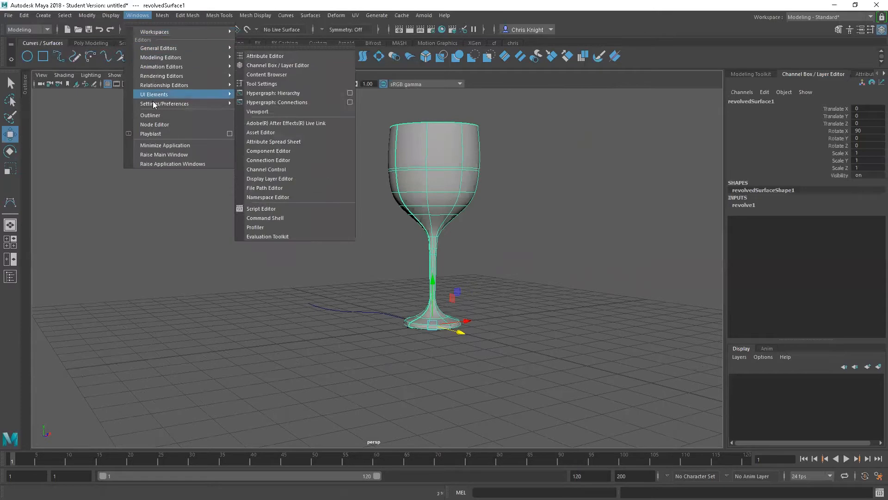
{"action": "left_click", "coordinate": [150, 116]}
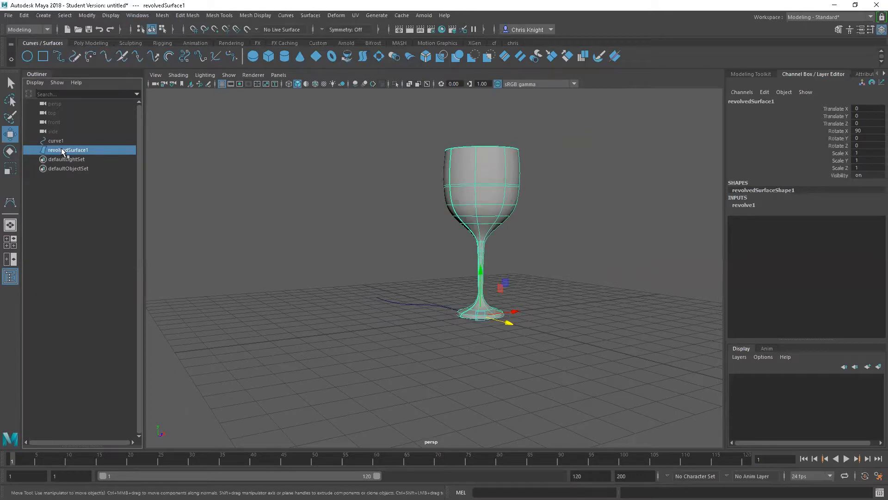
{"action": "key", "text": "Delete"}
{"action": "left_click", "coordinate": [427, 225]}
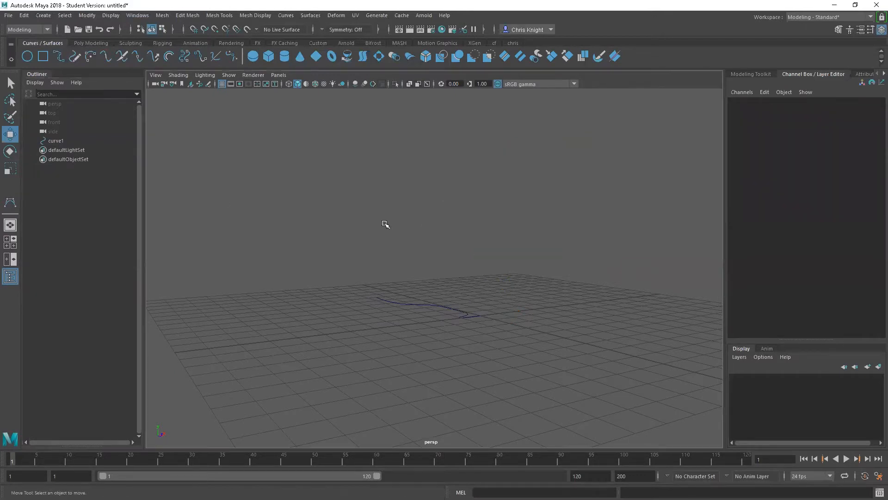
Examine how the profile curve lies in the top, front and perspective views
{"action": "key", "text": "space"}
{"action": "key", "text": "space"}
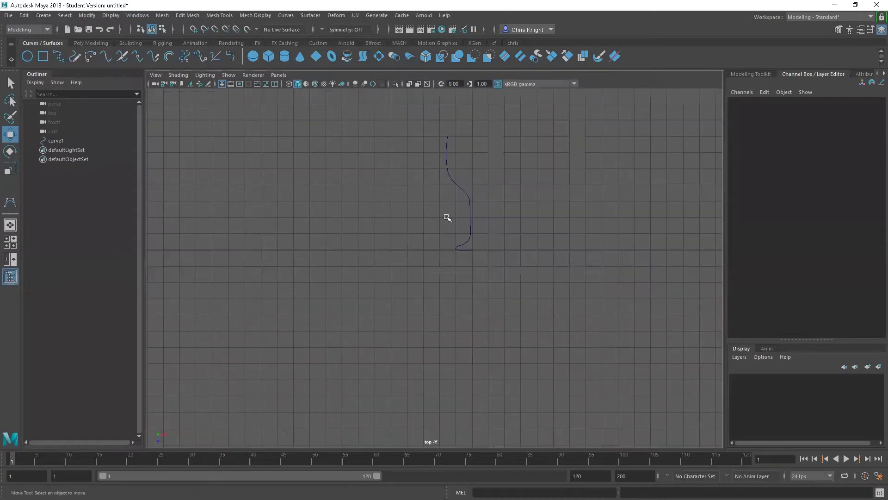
{"action": "right_click_drag", "start_coordinate": [470, 192], "coordinate": [593, 184], "text": "alt"}
{"action": "middle_click_drag", "start_coordinate": [552, 183], "coordinate": [461, 198], "text": "alt"}
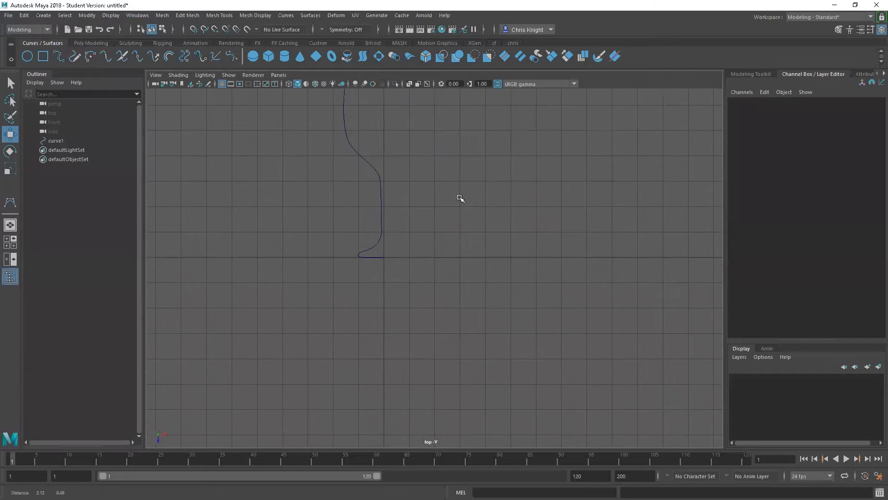
{"action": "right_click_drag", "start_coordinate": [460, 198], "coordinate": [259, 229], "text": "alt"}
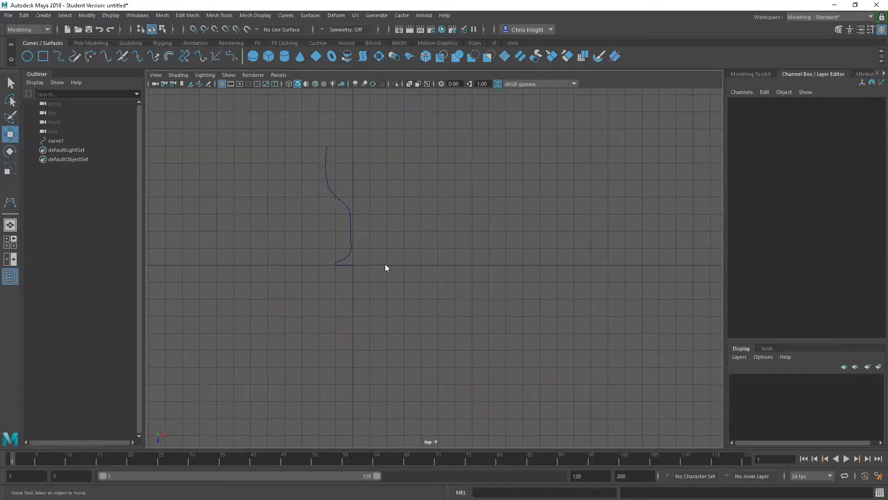
{"action": "key", "text": "space"}
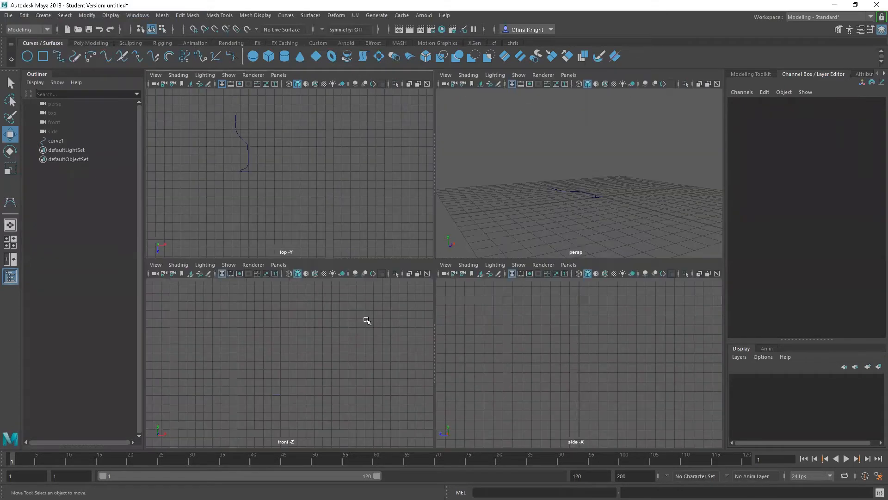
{"action": "key", "text": "space"}
{"action": "key", "text": "space"}
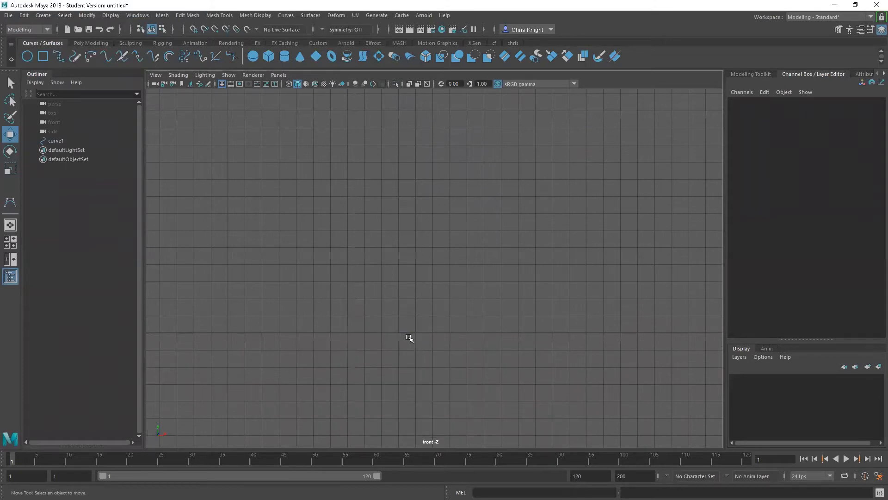
{"action": "key", "text": "space"}
{"action": "key", "text": "space"}
{"action": "key", "text": "space"}
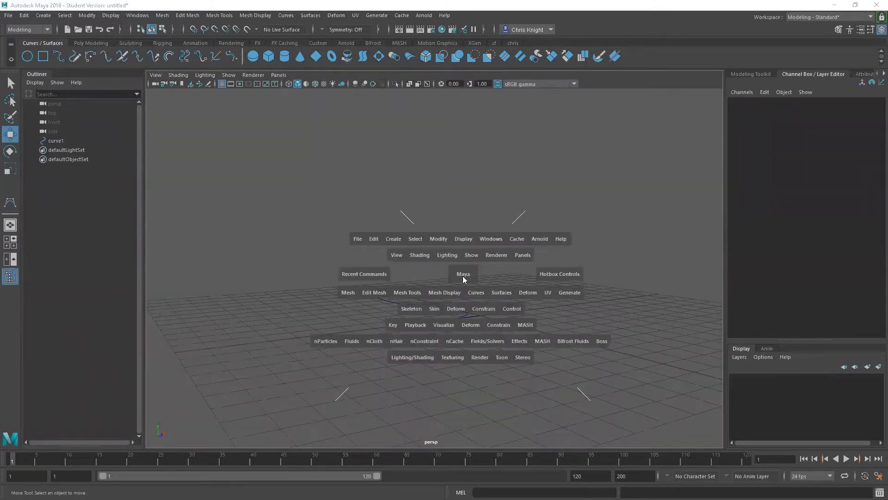
{"action": "left_click_drag", "start_coordinate": [474, 285], "coordinate": [409, 303], "text": "alt"}
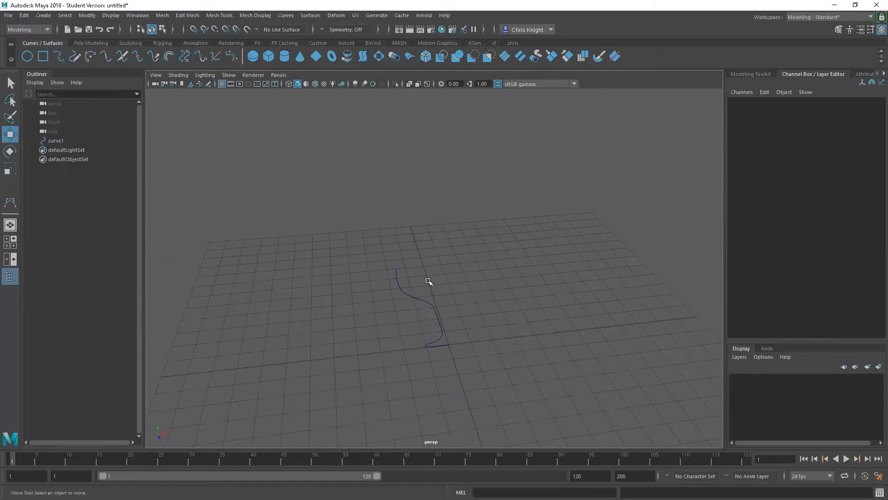
{"action": "key", "text": "space"}
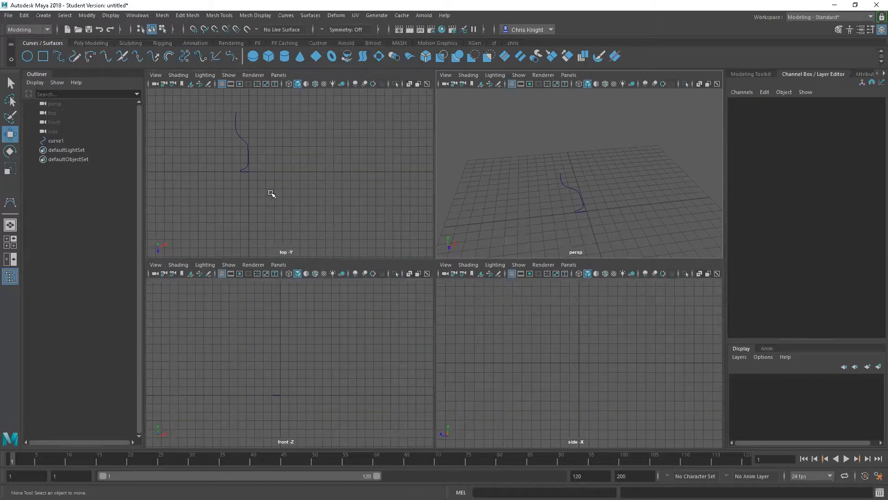
In the top view, start a second CV curve with curve snapping at the upper rim end of the profile, then release the snapping
{"action": "key", "text": "space"}
{"action": "key", "text": "space"}
{"action": "left_click_drag", "start_coordinate": [390, 221], "coordinate": [381, 223]}
{"action": "middle_click_drag", "start_coordinate": [413, 218], "coordinate": [406, 249], "text": "alt"}
{"action": "scroll", "coordinate": [465, 240], "scroll_direction": "down", "scroll_amount": 2}
{"action": "scroll", "coordinate": [531, 218], "scroll_direction": "up", "scroll_amount": 4}
{"action": "left_click", "coordinate": [434, 191]}
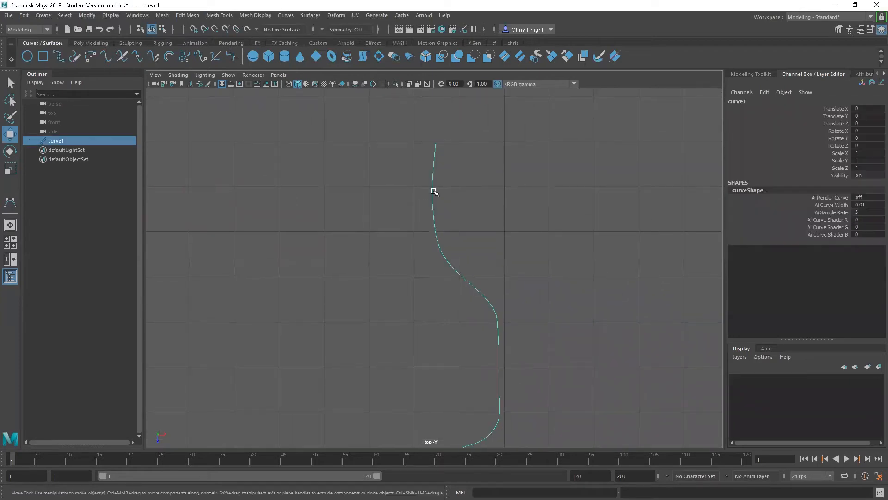
{"action": "left_click", "coordinate": [445, 189]}
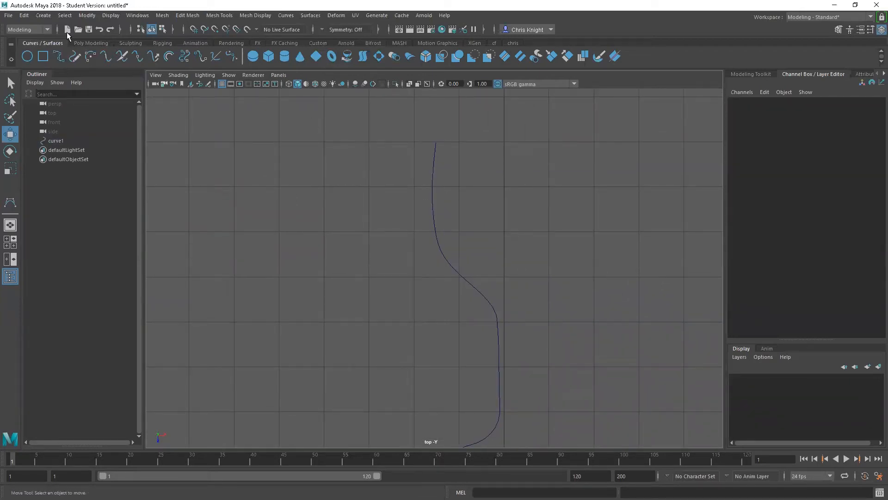
{"action": "left_click", "coordinate": [64, 16]}
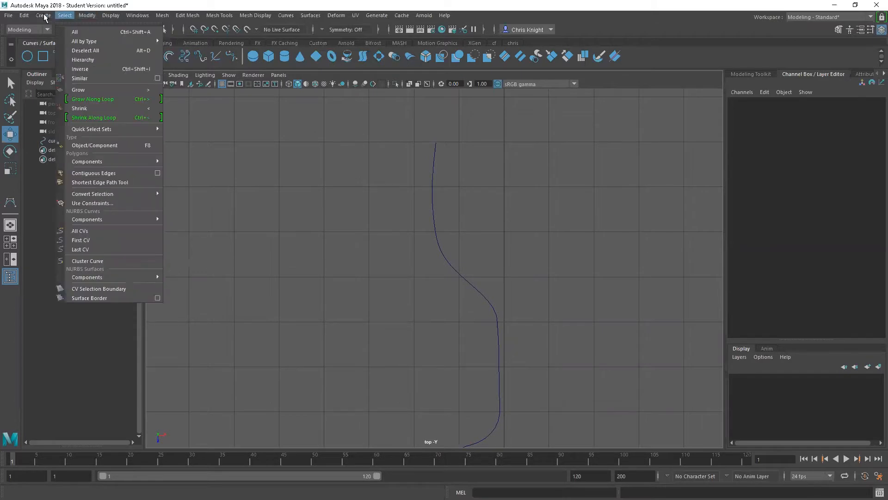
{"action": "mouse_move", "coordinate": [131, 86]}
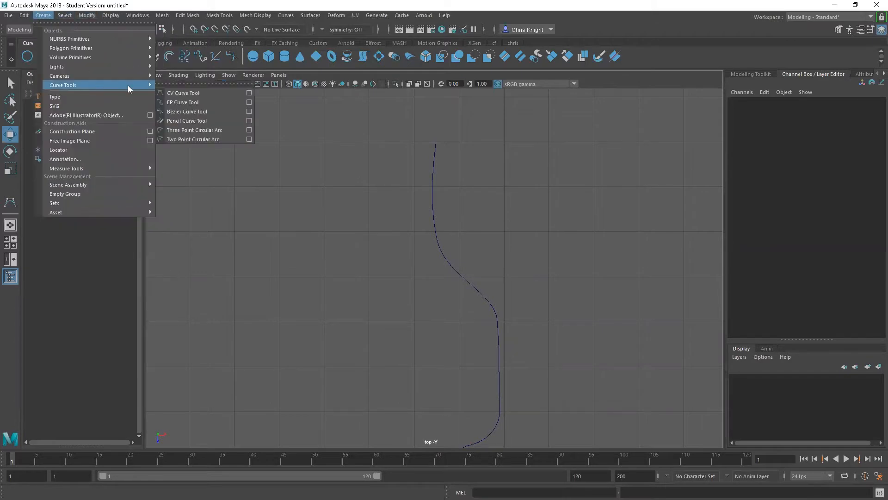
{"action": "left_click", "coordinate": [203, 94]}
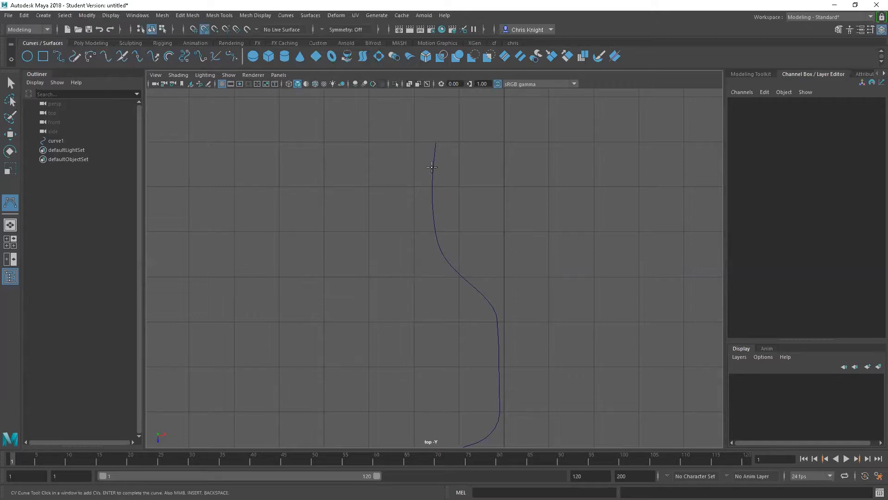
{"action": "left_click", "coordinate": [434, 164]}
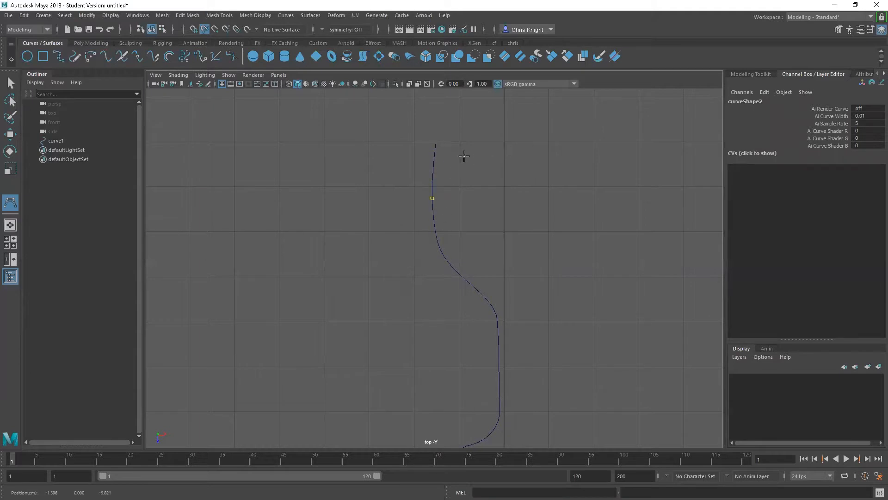
{"action": "key", "text": "Return"}
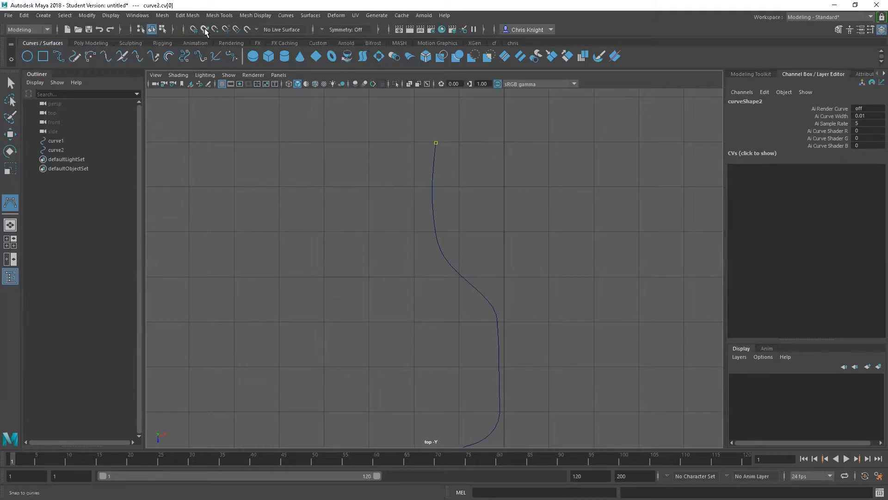
{"action": "key", "text": "c"}
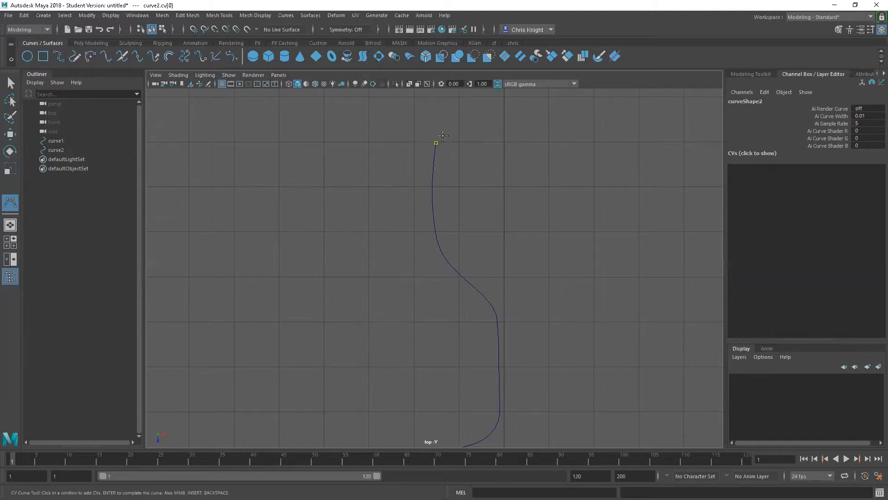
Draw the CV curve over the rim and down the inside of the bowl to the centre axis, and finish it
{"action": "left_click", "coordinate": [439, 137]}
{"action": "left_click", "coordinate": [443, 150]}
{"action": "left_click", "coordinate": [443, 165]}
{"action": "left_click", "coordinate": [444, 188]}
{"action": "left_click", "coordinate": [447, 220]}
{"action": "left_click", "coordinate": [453, 256]}
{"action": "left_click", "coordinate": [464, 264]}
{"action": "left_click", "coordinate": [486, 270]}
{"action": "left_click", "coordinate": [503, 272]}
{"action": "key", "text": "w"}
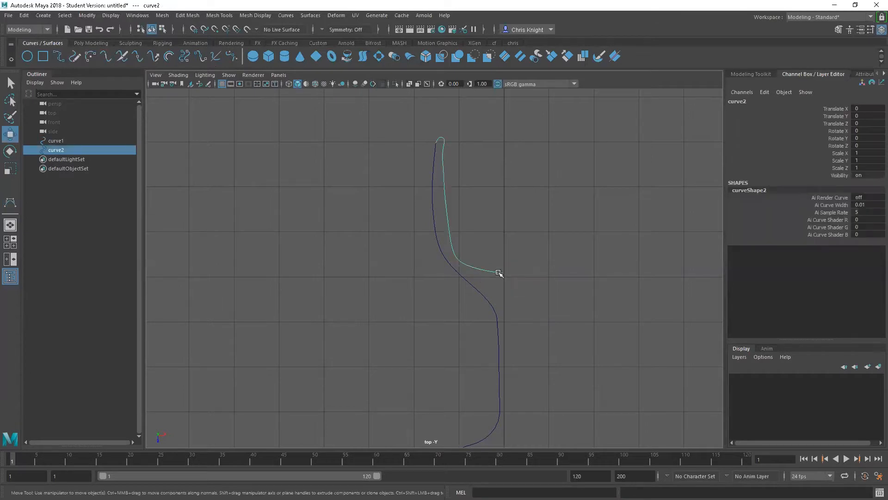
Snap the inner curve's last control vertex onto the centre axis using grid snapping, and turn grid snapping off
{"action": "right_click_drag", "start_coordinate": [436, 252], "coordinate": [515, 268]}
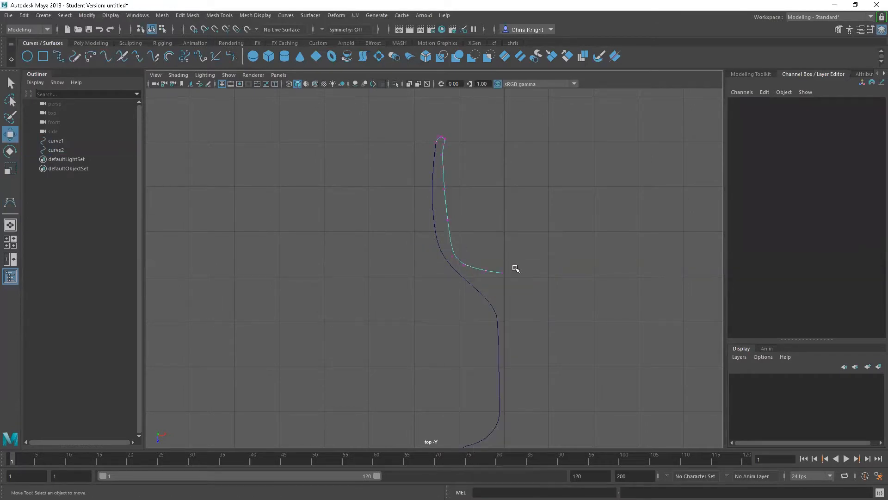
{"action": "left_click", "coordinate": [502, 272]}
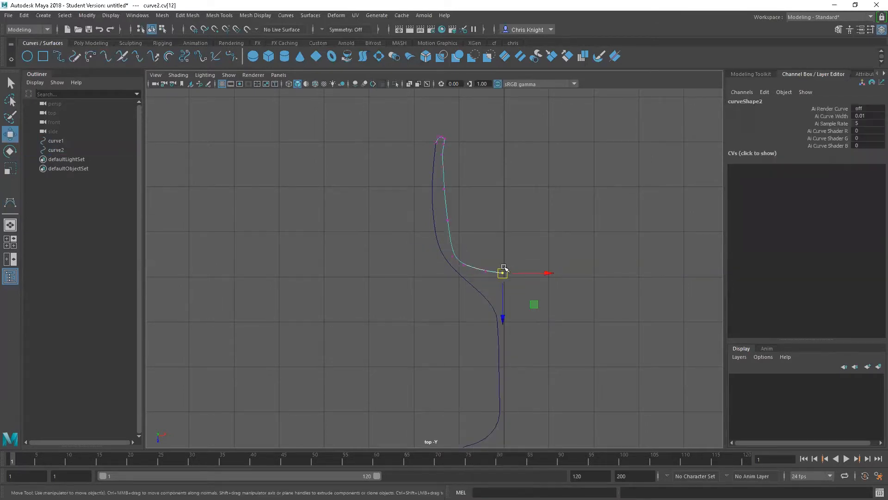
{"action": "left_click", "coordinate": [193, 29]}
{"action": "left_click_drag", "start_coordinate": [540, 274], "coordinate": [512, 266]}
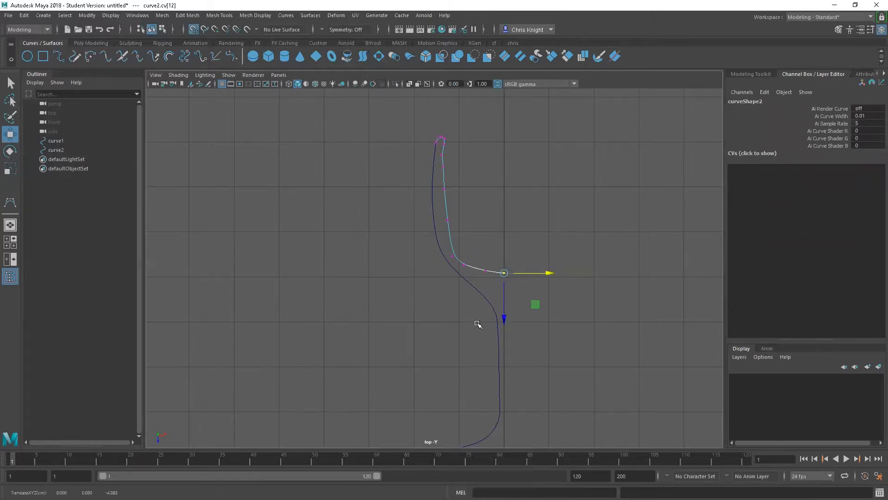
{"action": "left_click", "coordinate": [184, 29]}
{"action": "left_click", "coordinate": [184, 30]}
Lower the control vertices near the inner curve's bottom end to round out the bowl's floor
{"action": "scroll", "coordinate": [531, 266], "scroll_direction": "up", "scroll_amount": 1}
{"action": "scroll", "coordinate": [692, 256], "scroll_direction": "up", "scroll_amount": 4}
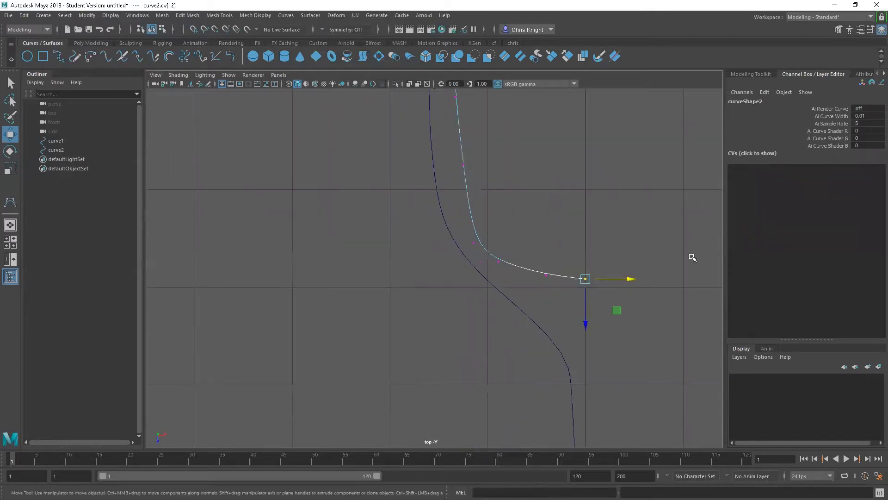
{"action": "left_click_drag", "start_coordinate": [518, 251], "coordinate": [546, 314]}
{"action": "key", "text": "ctrl+z"}
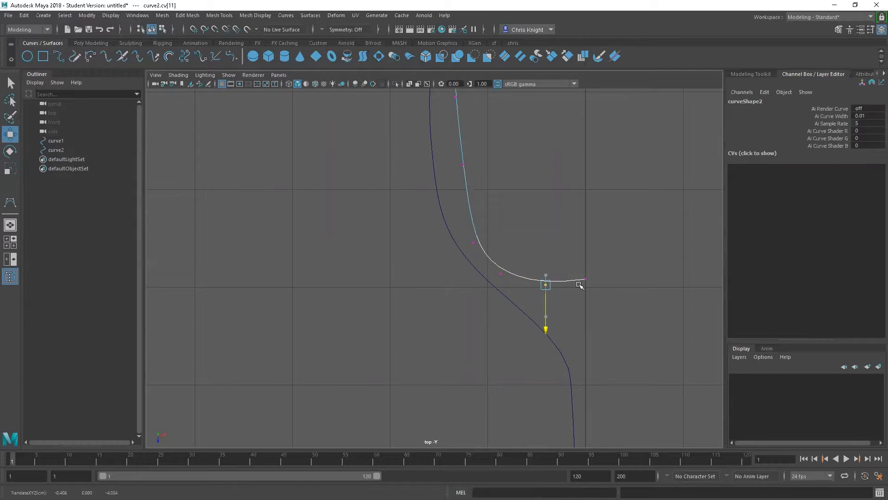
{"action": "left_click_drag", "start_coordinate": [590, 277], "coordinate": [549, 289]}
Move the control vertices along the inner curve's side closer to the outer profile for a thinner bowl wall
{"action": "middle_click_drag", "start_coordinate": [549, 289], "coordinate": [585, 379], "text": "alt"}
{"action": "left_click", "coordinate": [492, 318]}
{"action": "left_click", "coordinate": [492, 255]}
{"action": "left_click_drag", "start_coordinate": [512, 254], "coordinate": [494, 258]}
{"action": "middle_click_drag", "start_coordinate": [494, 257], "coordinate": [519, 234], "text": "alt"}
Adjust the inner curve's control vertices just below the rim so the wall follows the outer profile smoothly
{"action": "left_click_drag", "start_coordinate": [476, 194], "coordinate": [489, 164]}
{"action": "left_click", "coordinate": [492, 148]}
{"action": "left_click", "coordinate": [491, 124]}
{"action": "left_click", "coordinate": [528, 149]}
{"action": "left_click", "coordinate": [493, 143]}
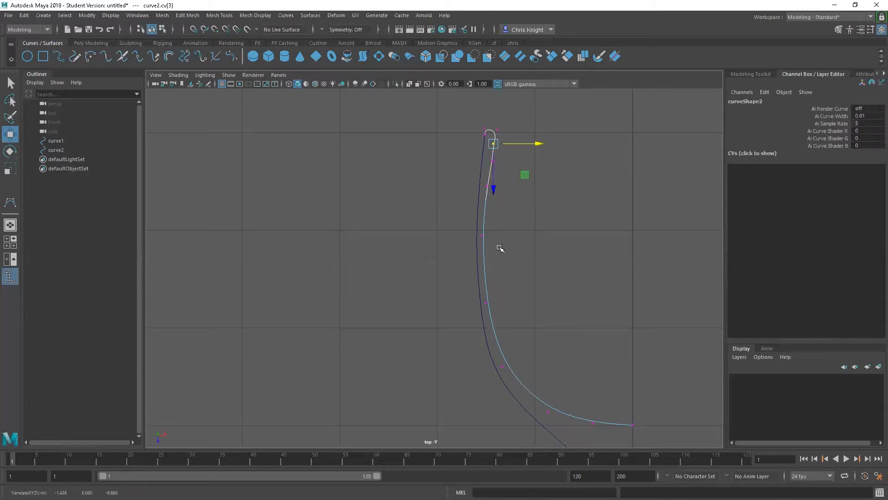
Fine-tune the inner curve's control vertices near the bowl's floor, where it approaches the centre axis
{"action": "scroll", "coordinate": [519, 230], "scroll_direction": "down", "scroll_amount": 1}
{"action": "middle_click_drag", "start_coordinate": [519, 230], "coordinate": [472, 258], "text": "alt"}
{"action": "scroll", "coordinate": [582, 234], "scroll_direction": "down", "scroll_amount": 3}
{"action": "left_click_drag", "start_coordinate": [601, 261], "coordinate": [581, 330]}
{"action": "left_click", "coordinate": [574, 311]}
{"action": "left_click", "coordinate": [582, 287]}
{"action": "scroll", "coordinate": [525, 180], "scroll_direction": "up", "scroll_amount": 3}
{"action": "middle_click_drag", "start_coordinate": [553, 229], "coordinate": [546, 380], "text": "alt"}
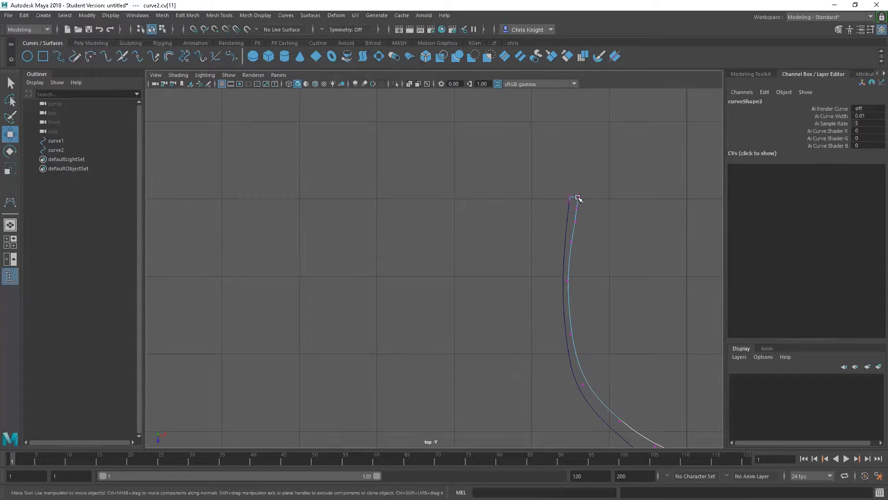
Return the inner curve to object mode and select it together with the outer profile curve
{"action": "left_click", "coordinate": [638, 218]}
{"action": "right_click_drag", "start_coordinate": [580, 227], "coordinate": [619, 202]}
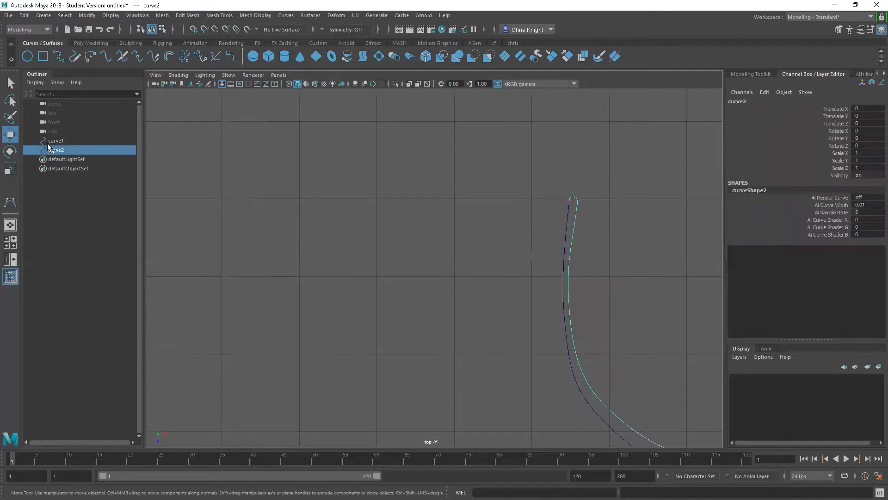
{"action": "left_click", "coordinate": [574, 198], "text": "shift"}
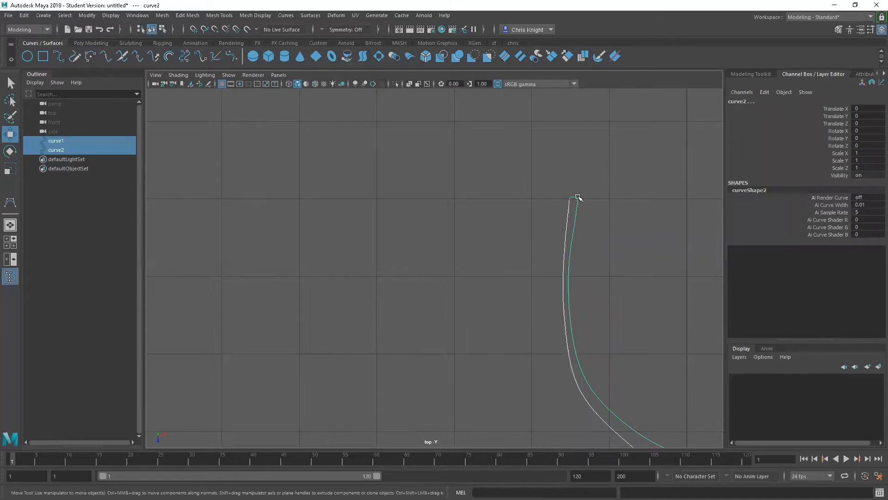
Try attaching the two curves with the current blend settings, and undo the attachment
{"action": "left_click", "coordinate": [310, 15]}
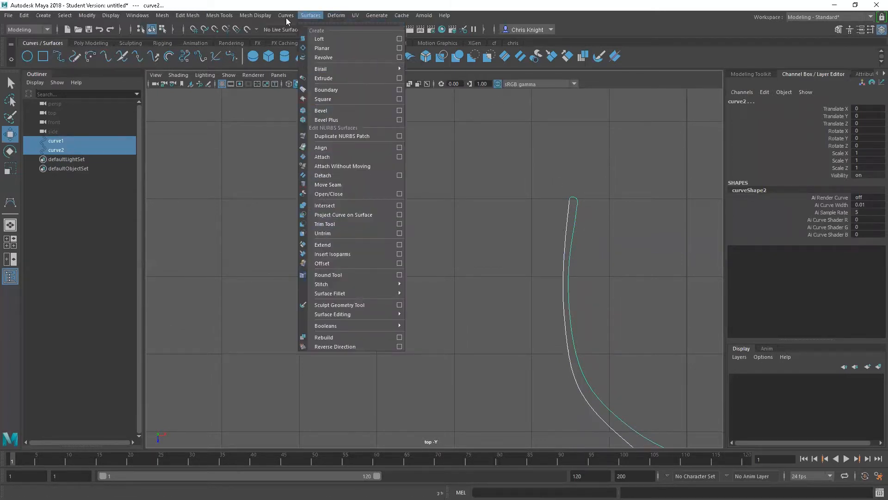
{"action": "mouse_move", "coordinate": [285, 16]}
{"action": "left_click", "coordinate": [303, 142]}
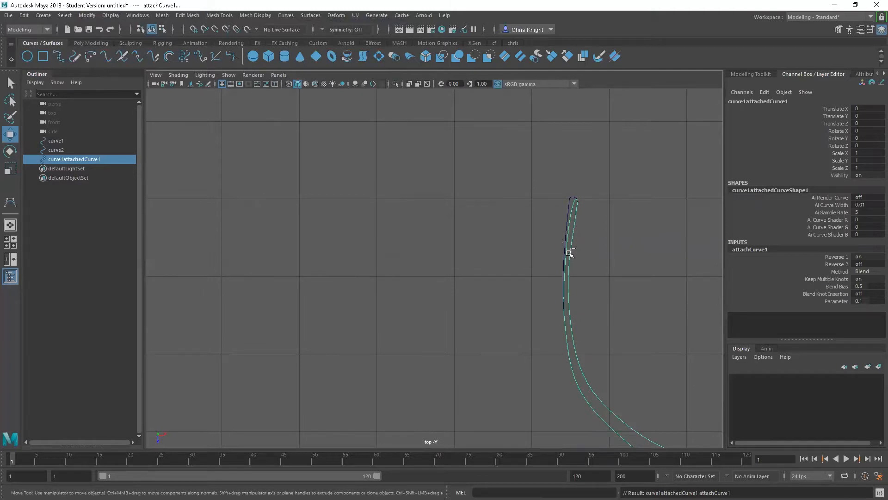
{"action": "key", "text": "ctrl+z"}
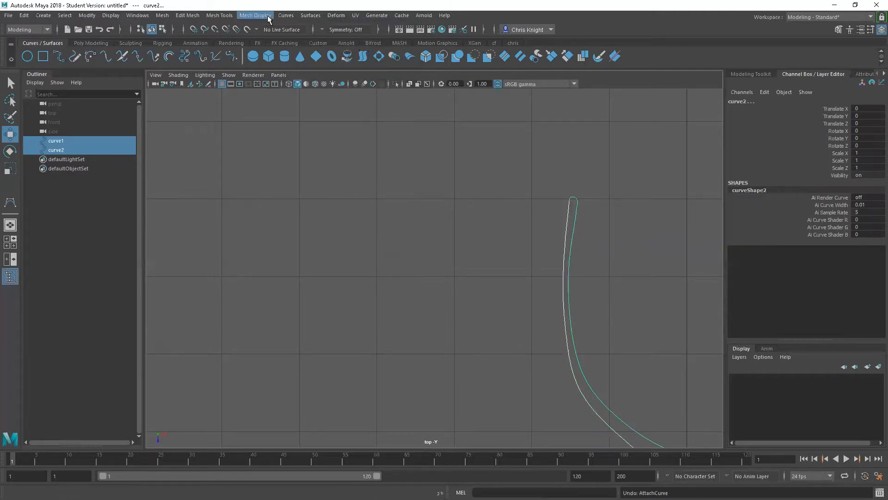
Attach the two selected curves with the Connect method, keeping multiple knots and without keeping the originals
{"action": "left_click", "coordinate": [285, 16]}
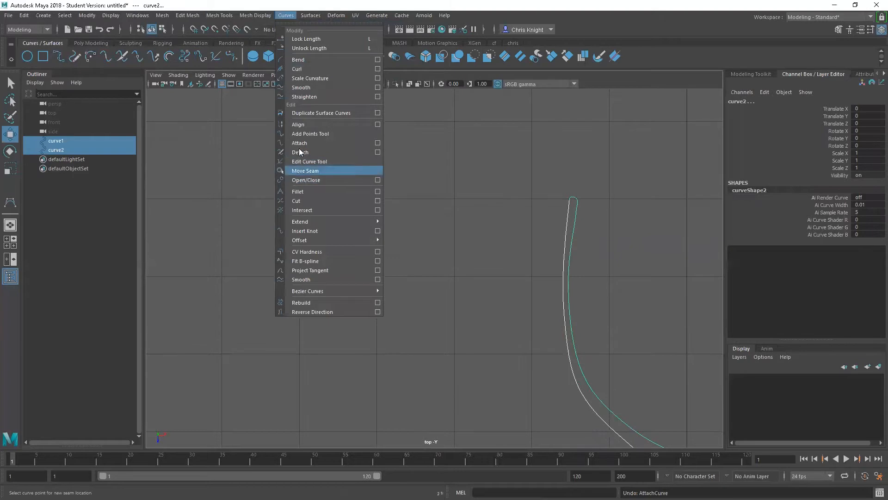
{"action": "left_click", "coordinate": [378, 142]}
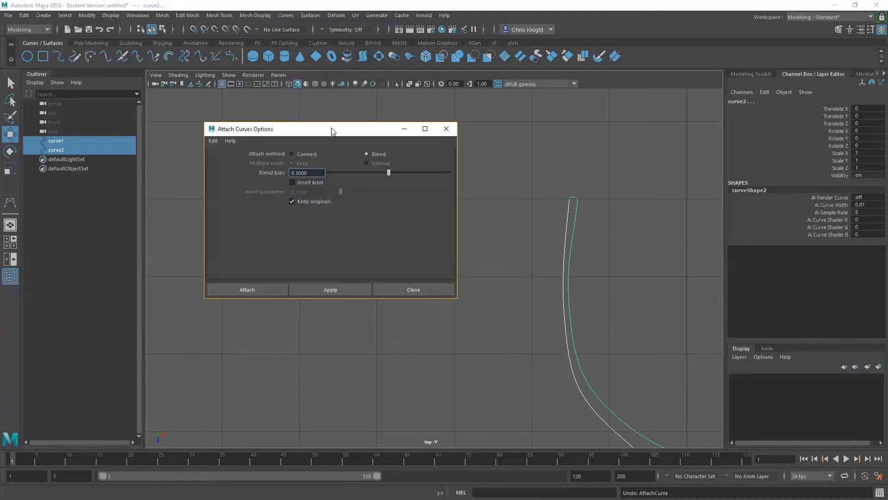
{"action": "left_click_drag", "start_coordinate": [331, 131], "coordinate": [483, 128]}
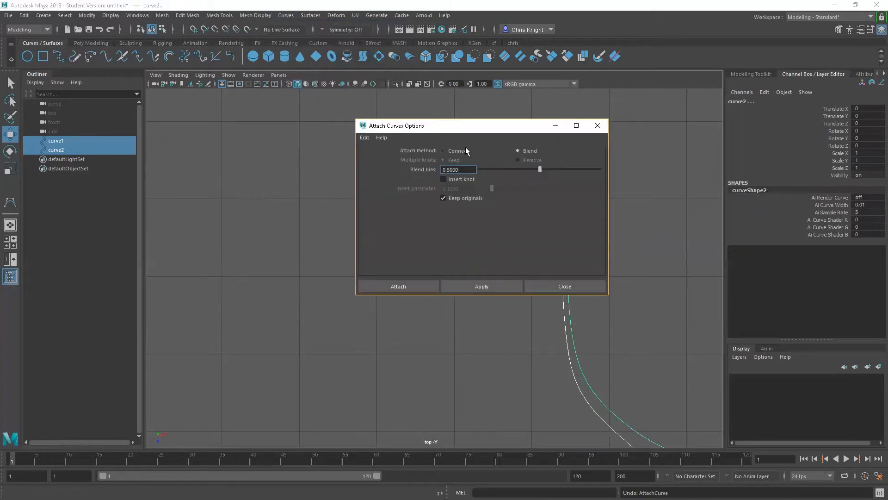
{"action": "left_click", "coordinate": [444, 151]}
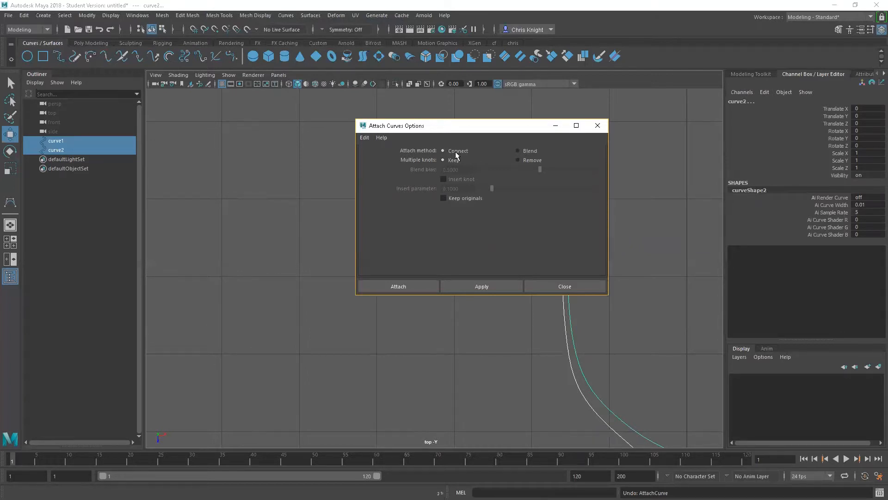
{"action": "left_click_drag", "start_coordinate": [425, 122], "coordinate": [346, 110]}
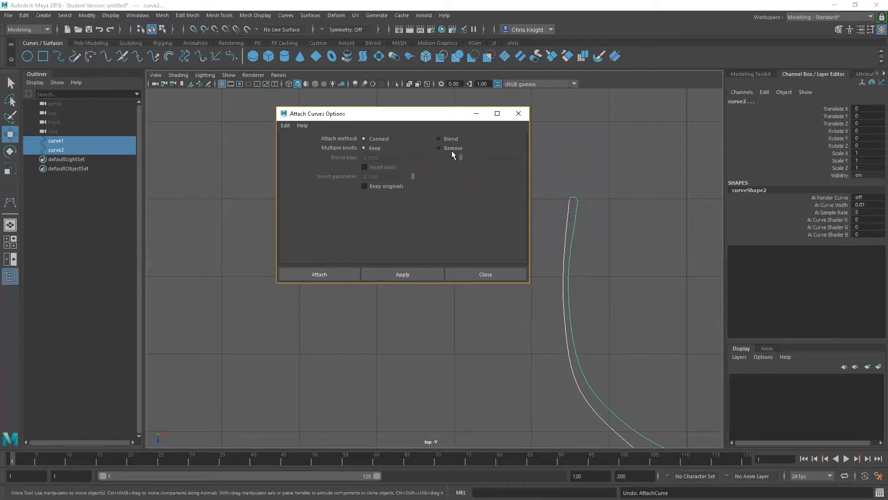
{"action": "left_click", "coordinate": [401, 276]}
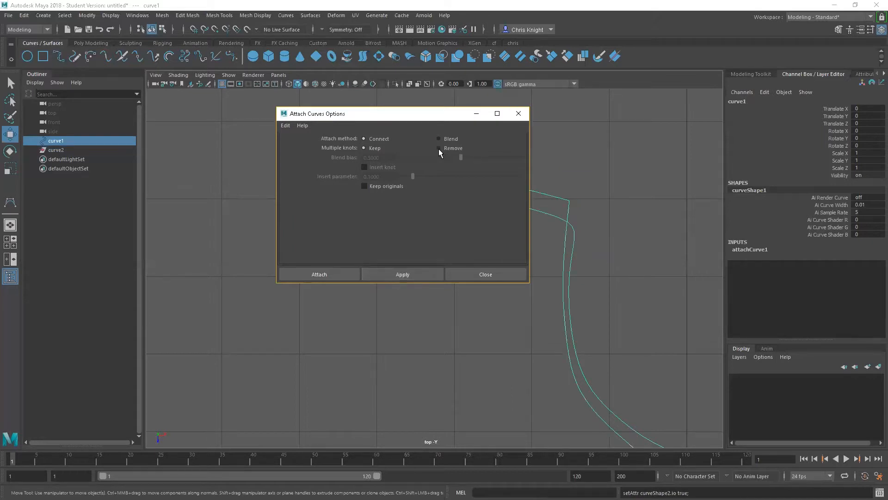
{"action": "left_click", "coordinate": [523, 115]}
Move the displaced control vertices of the attached curve back to the glass rim to restore its rounded top
{"action": "key", "text": "F9"}
{"action": "left_click_drag", "start_coordinate": [468, 165], "coordinate": [554, 225]}
{"action": "left_click_drag", "start_coordinate": [557, 192], "coordinate": [649, 192]}
{"action": "left_click", "coordinate": [621, 208]}
{"action": "middle_click_drag", "start_coordinate": [622, 208], "coordinate": [582, 209]}
{"action": "left_click", "coordinate": [587, 201]}
{"action": "left_click", "coordinate": [585, 177]}
{"action": "left_click_drag", "start_coordinate": [581, 224], "coordinate": [580, 241]}
Refine the control vertices around the rim and along the inner wall below it for an even wall thickness
{"action": "left_click_drag", "start_coordinate": [622, 194], "coordinate": [611, 203]}
{"action": "left_click", "coordinate": [587, 202]}
{"action": "mouse_move", "coordinate": [595, 205]}
{"action": "left_mouse_down"}
{"action": "mouse_move", "coordinate": [573, 211]}
{"action": "mouse_move", "coordinate": [615, 208]}
{"action": "left_mouse_up"}
{"action": "mouse_move", "coordinate": [593, 217]}
{"action": "left_mouse_down"}
{"action": "mouse_move", "coordinate": [568, 224]}
{"action": "mouse_move", "coordinate": [583, 242]}
{"action": "left_mouse_up"}
{"action": "left_click", "coordinate": [574, 195]}
{"action": "left_click", "coordinate": [570, 280]}
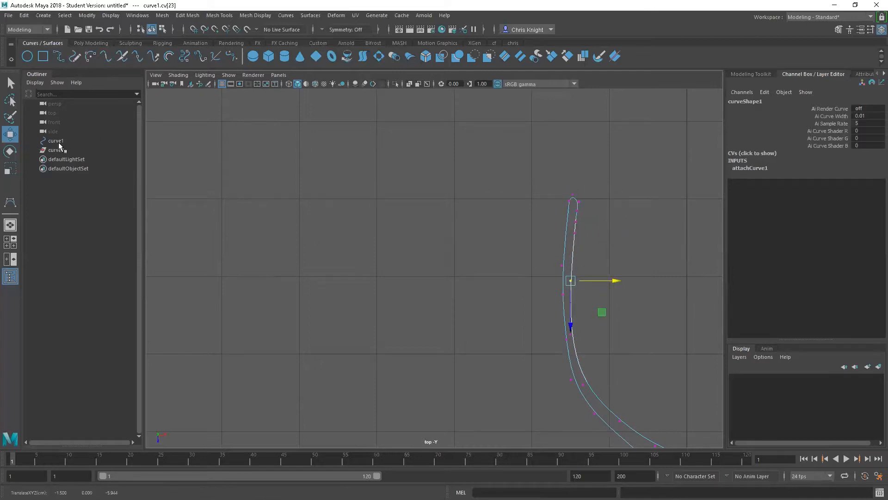
Delete the leftover curve2 object and select the joined curve1
{"action": "left_click", "coordinate": [54, 153]}
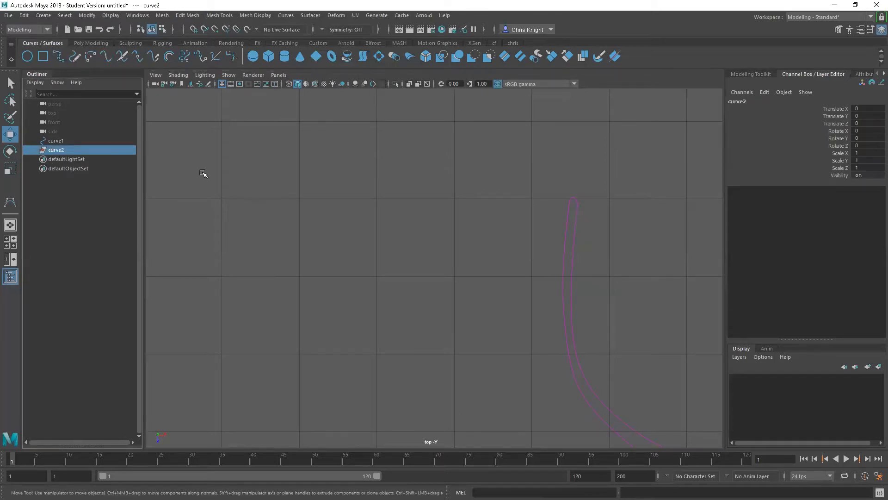
{"action": "left_click", "coordinate": [55, 141]}
{"action": "left_click", "coordinate": [35, 151]}
{"action": "key", "text": "Delete"}
{"action": "left_click", "coordinate": [66, 140]}
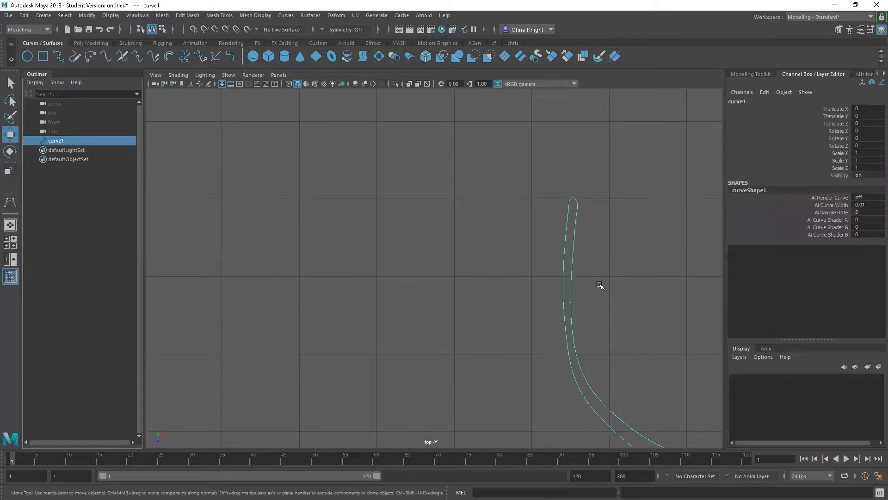
Revolve the joined profile curve around the Z axis into a glass surface, working in the perspective view
{"action": "scroll", "coordinate": [567, 245], "scroll_direction": "down", "scroll_amount": 3}
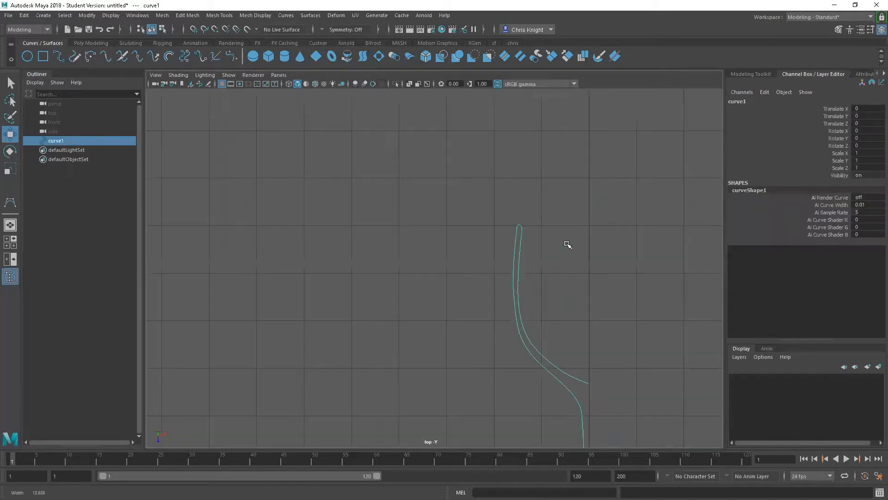
{"action": "scroll", "coordinate": [562, 246], "scroll_direction": "down", "scroll_amount": 2}
{"action": "middle_click_drag", "start_coordinate": [555, 245], "coordinate": [594, 175], "text": "alt"}
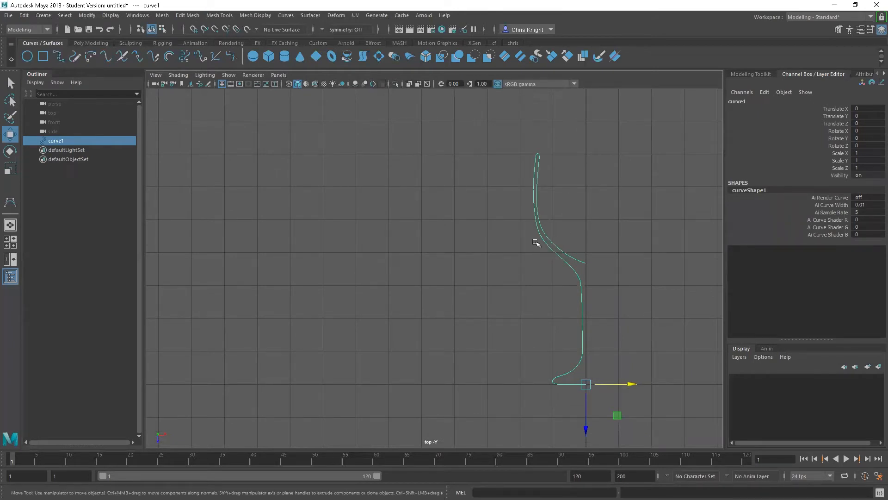
{"action": "key", "text": "space"}
{"action": "key", "text": "space"}
{"action": "left_click_drag", "start_coordinate": [541, 213], "coordinate": [574, 296], "text": "alt"}
{"action": "left_click", "coordinate": [310, 16]}
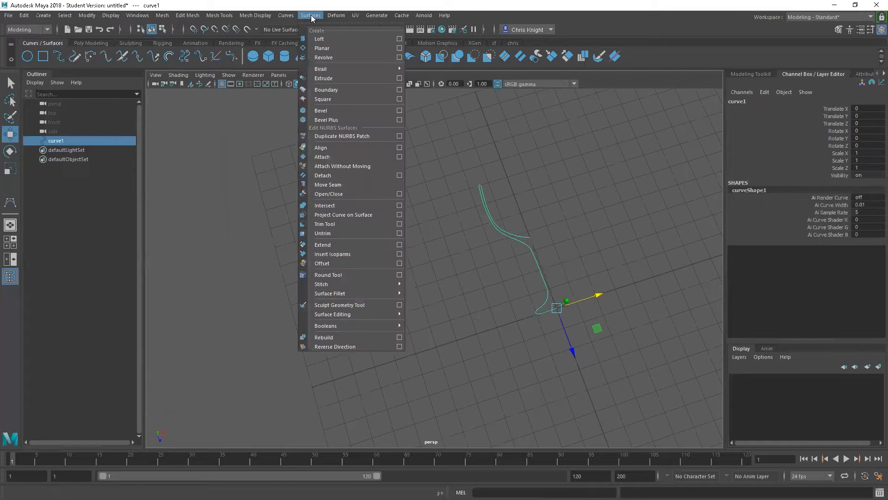
{"action": "left_click", "coordinate": [327, 57]}
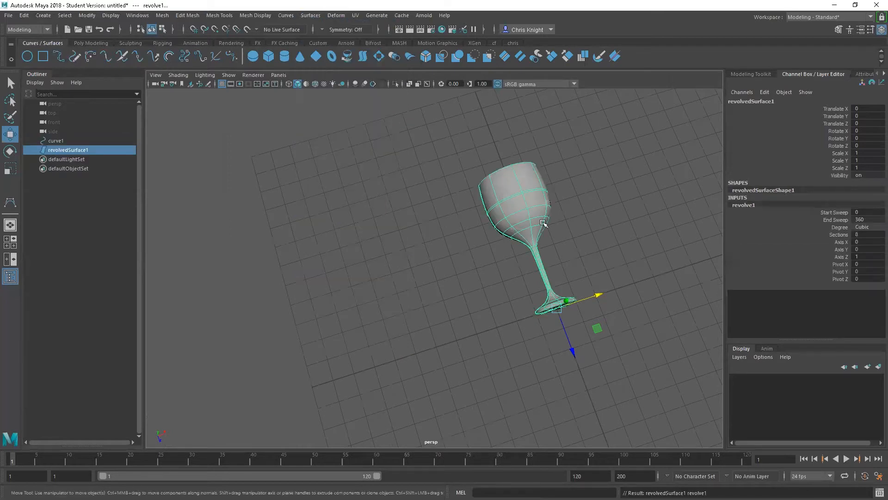
Stand the revolved glass upright by setting its X rotation to 90
{"action": "left_click_drag", "start_coordinate": [552, 250], "coordinate": [448, 196], "text": "alt"}
{"action": "left_click_drag", "start_coordinate": [440, 232], "coordinate": [555, 211], "text": "alt"}
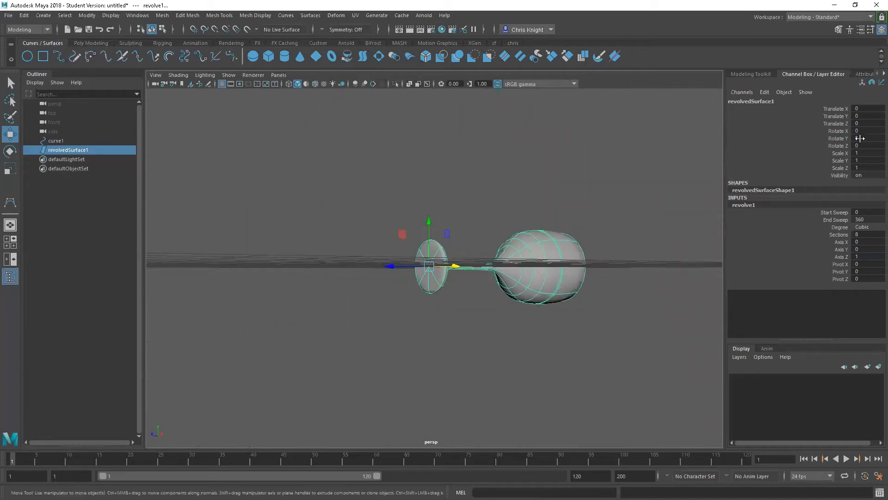
{"action": "double_click", "coordinate": [863, 132]}
{"action": "type", "text": "90"}
{"action": "key", "text": "Return"}
Examine the upright glass's rim, wall thickness and bowl interior from close up and from several angles
{"action": "left_click_drag", "start_coordinate": [456, 202], "coordinate": [491, 271], "text": "alt"}
{"action": "scroll", "coordinate": [574, 248], "scroll_direction": "up", "scroll_amount": 5}
{"action": "left_click_drag", "start_coordinate": [575, 248], "coordinate": [462, 248], "text": "alt"}
{"action": "scroll", "coordinate": [537, 217], "scroll_direction": "up", "scroll_amount": 5}
{"action": "scroll", "coordinate": [540, 221], "scroll_direction": "down", "scroll_amount": 5}
{"action": "left_click", "coordinate": [568, 188]}
{"action": "mouse_move", "coordinate": [568, 187]}
{"action": "left_mouse_down", "text": "alt"}
{"action": "mouse_move", "coordinate": [535, 206]}
{"action": "mouse_move", "coordinate": [507, 195]}
{"action": "mouse_move", "coordinate": [562, 187]}
{"action": "left_mouse_up", "text": "alt"}
{"action": "scroll", "coordinate": [562, 187], "scroll_direction": "down", "scroll_amount": 5}
{"action": "left_click_drag", "start_coordinate": [492, 218], "coordinate": [499, 147], "text": "alt"}
{"action": "scroll", "coordinate": [565, 200], "scroll_direction": "down", "scroll_amount": 3}
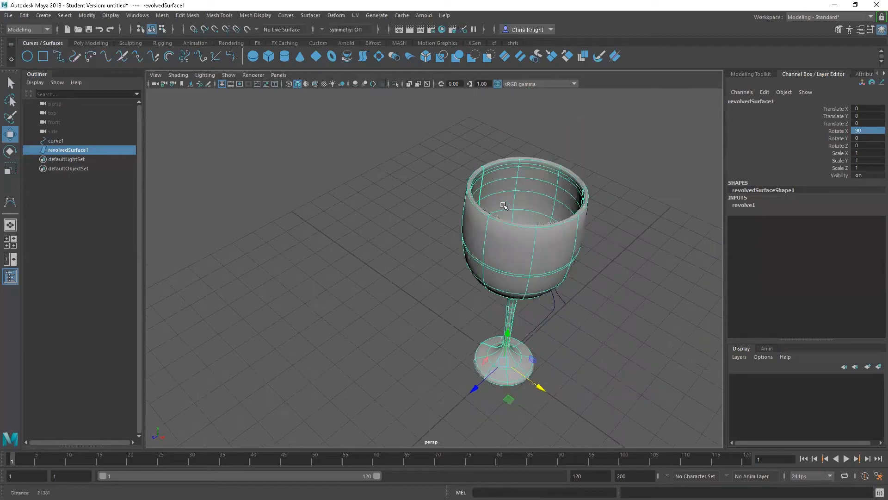
{"action": "left_click_drag", "start_coordinate": [532, 205], "coordinate": [516, 301], "text": "alt"}
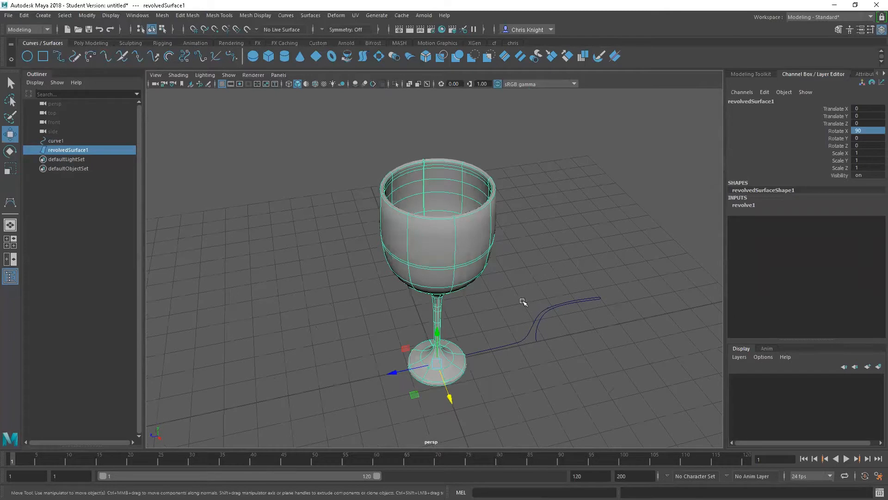
Try deleting the profile curve beside the glass, and undo the deletion
{"action": "left_click_drag", "start_coordinate": [540, 297], "coordinate": [585, 343]}
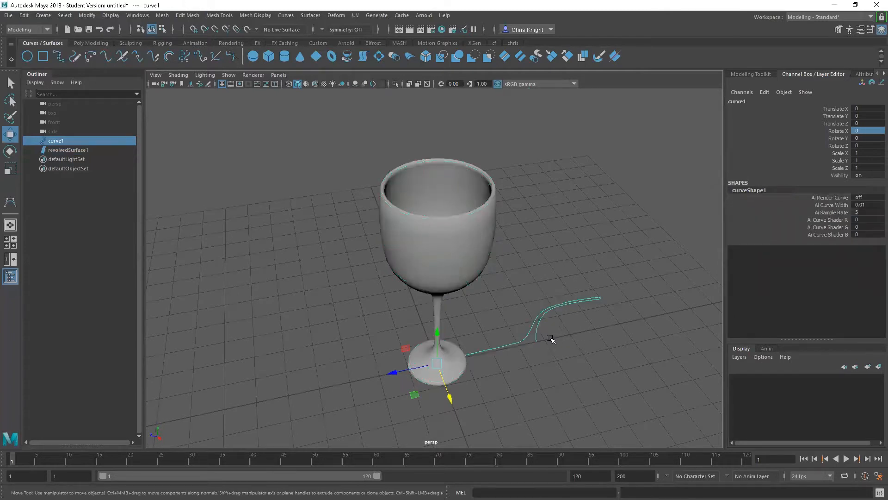
{"action": "key", "text": "Delete"}
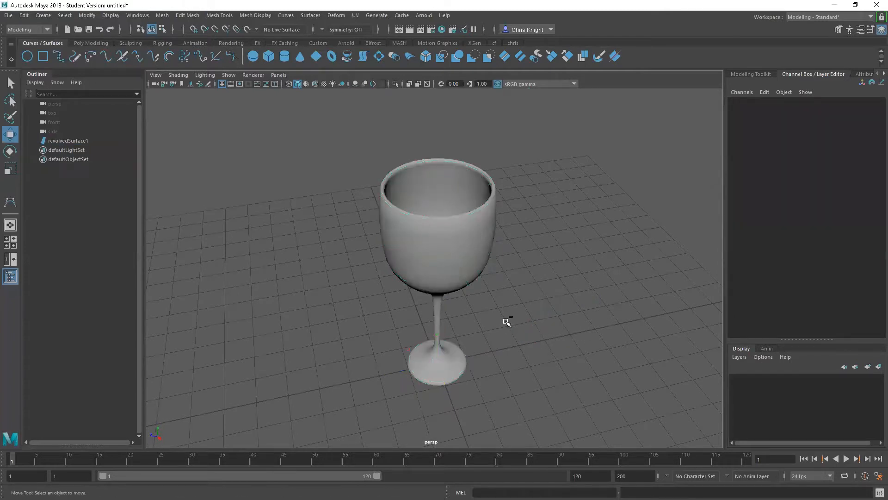
{"action": "key", "text": "ctrl+z"}
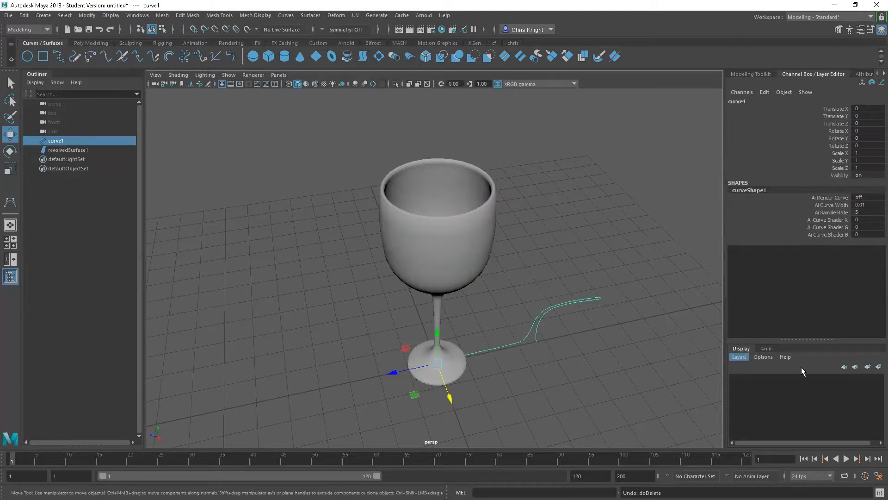
Create a display layer from the selected profile curve and add the curve to it
{"action": "left_click", "coordinate": [877, 367]}
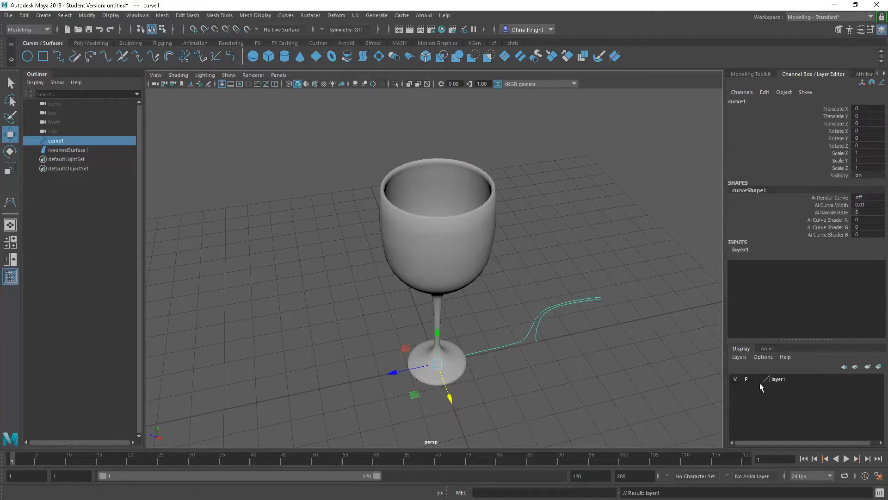
{"action": "left_click", "coordinate": [746, 379]}
{"action": "left_click", "coordinate": [789, 378]}
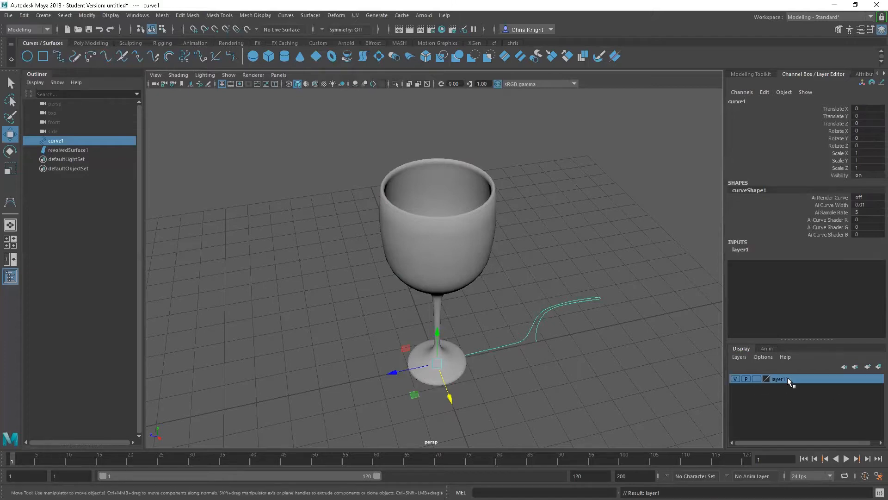
{"action": "right_click", "coordinate": [788, 379]}
{"action": "left_click", "coordinate": [802, 401]}
Hide the profile curve by turning off the visibility of layer1
{"action": "left_click", "coordinate": [735, 378]}
{"action": "left_click", "coordinate": [735, 379]}
{"action": "right_click", "coordinate": [782, 382]}
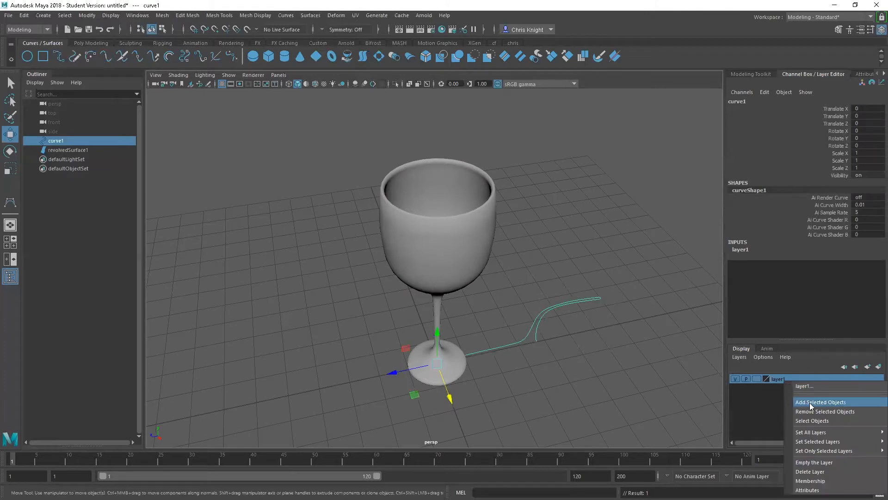
{"action": "left_click", "coordinate": [754, 401]}
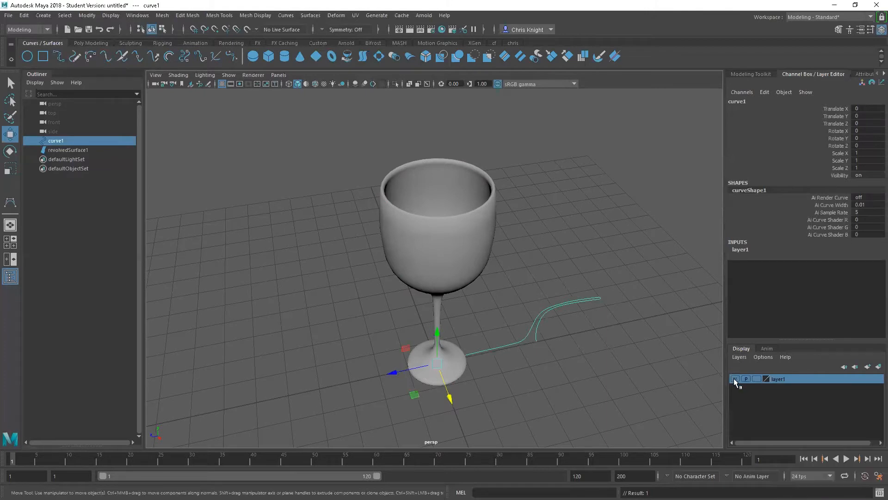
{"action": "left_click", "coordinate": [735, 378]}
Inspect the finished glass's overall shape, rim and base from different angles and distances
{"action": "left_click_drag", "start_coordinate": [540, 329], "coordinate": [625, 290], "text": "alt"}
{"action": "left_click_drag", "start_coordinate": [603, 247], "coordinate": [489, 262], "text": "alt"}
{"action": "right_click_drag", "start_coordinate": [571, 234], "coordinate": [491, 244], "text": "alt"}
{"action": "left_click_drag", "start_coordinate": [537, 243], "coordinate": [489, 246], "text": "alt"}
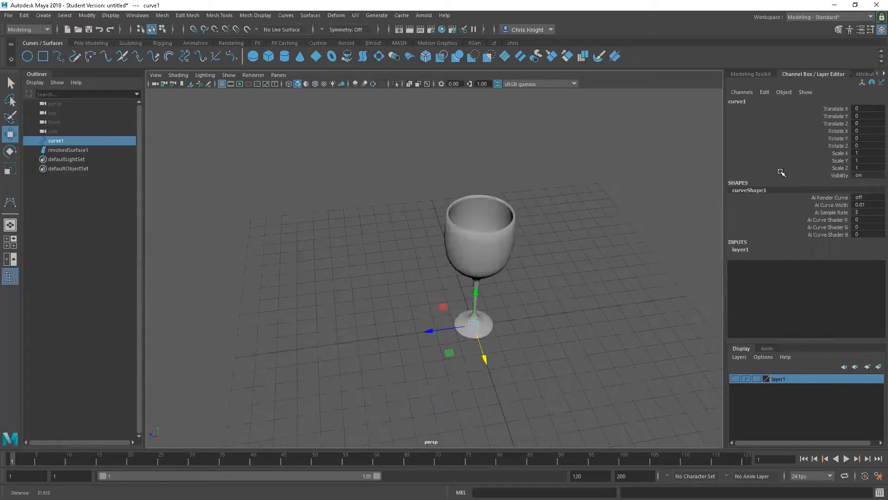
{"action": "right_click_drag", "start_coordinate": [682, 185], "coordinate": [577, 218], "text": "alt"}
{"action": "left_click_drag", "start_coordinate": [577, 218], "coordinate": [589, 225], "text": "alt"}
{"action": "right_click_drag", "start_coordinate": [589, 225], "coordinate": [434, 248], "text": "alt"}
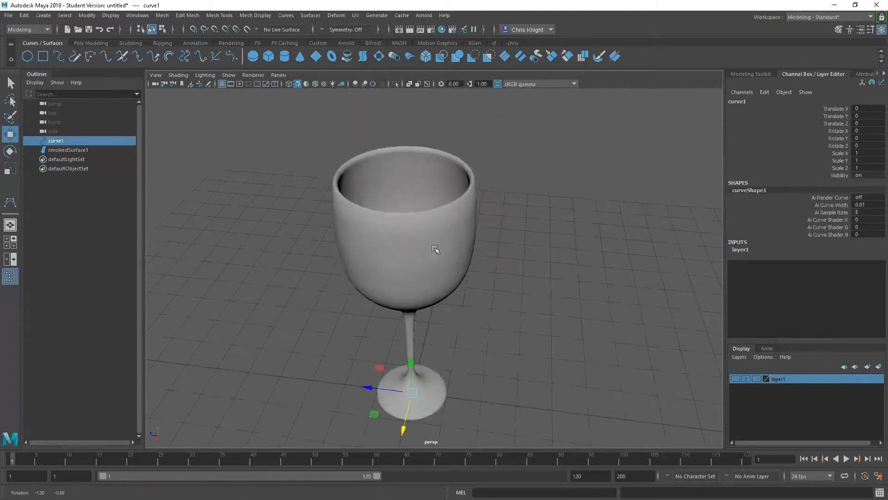
{"action": "left_click_drag", "start_coordinate": [435, 248], "coordinate": [446, 243], "text": "alt"}
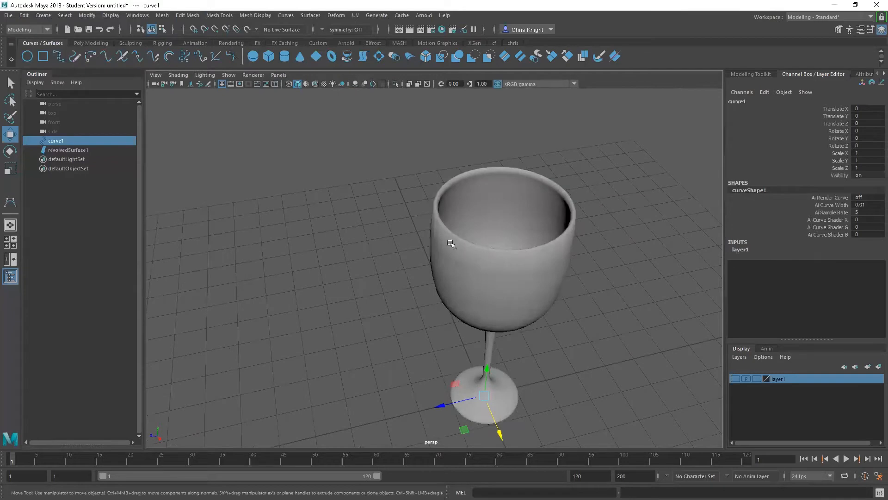
{"action": "mouse_move", "coordinate": [540, 240]}
{"action": "left_mouse_down", "text": "alt"}
{"action": "mouse_move", "coordinate": [512, 245]}
{"action": "mouse_move", "coordinate": [537, 241]}
{"action": "left_mouse_up", "text": "alt"}
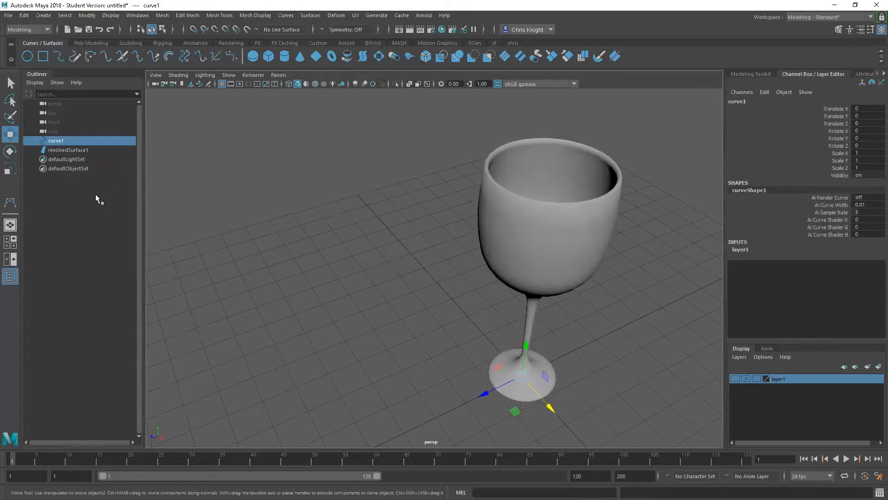
Create a NURBS cube primitive at the origin
{"action": "left_click", "coordinate": [101, 16]}
{"action": "mouse_move", "coordinate": [51, 41]}
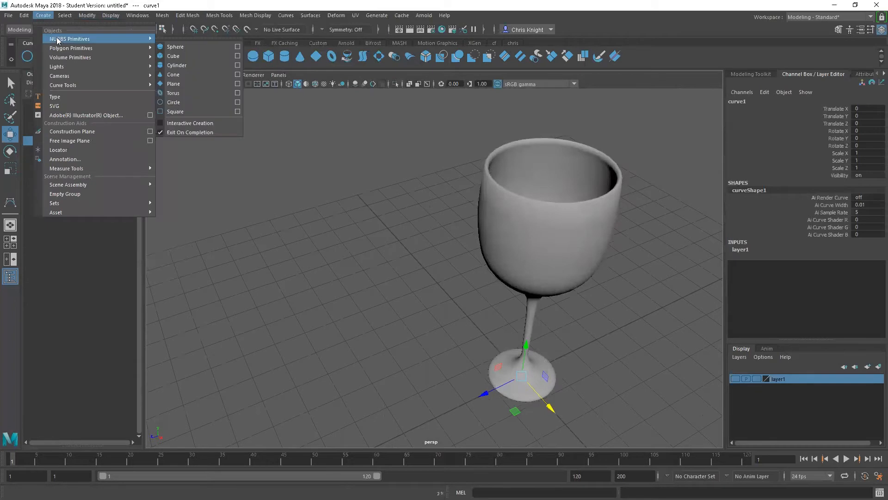
{"action": "left_click", "coordinate": [175, 56]}
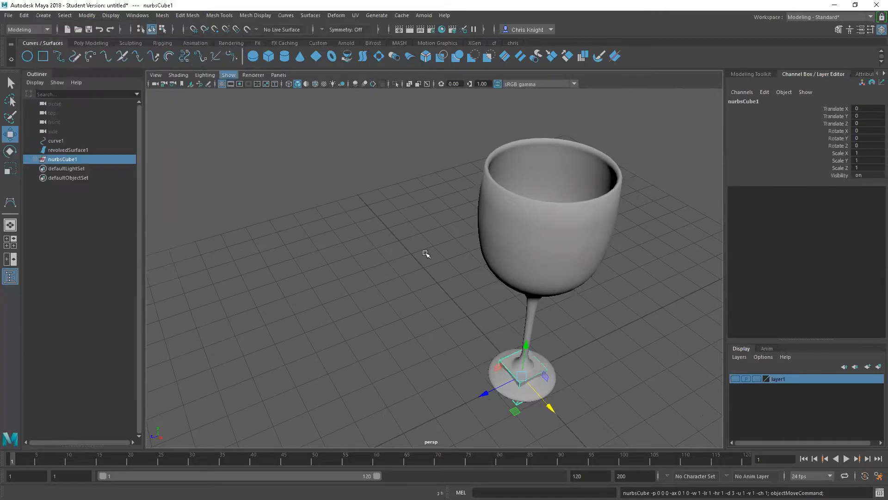
Raise the NURBS cube to about 6.989 in Y and narrow it to about 0.309 in X
{"action": "left_click_drag", "start_coordinate": [531, 345], "coordinate": [574, 134]}
{"action": "key", "text": "e"}
{"action": "key", "text": "r"}
{"action": "left_click_drag", "start_coordinate": [584, 190], "coordinate": [581, 186]}
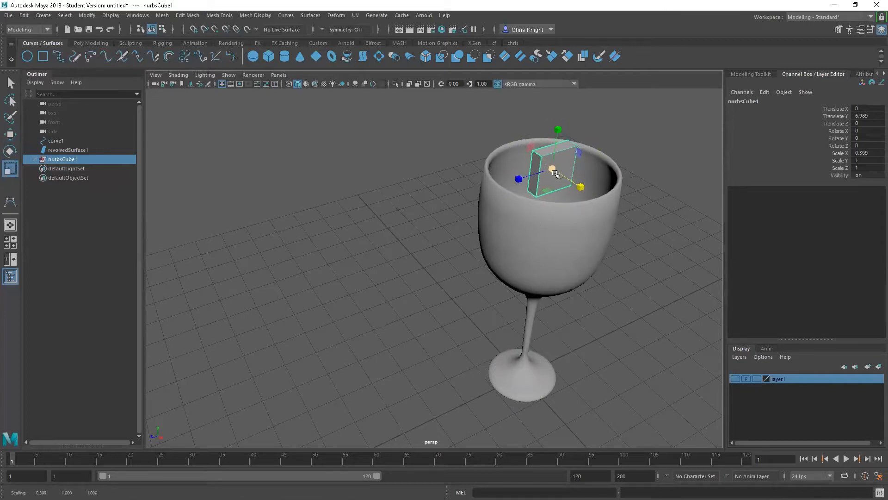
Position the thin cube across the glass's rim at about 7.103 in Y and 1.412 in Z
{"action": "key", "text": "w"}
{"action": "left_click_drag", "start_coordinate": [517, 179], "coordinate": [464, 194]}
{"action": "left_click_drag", "start_coordinate": [507, 151], "coordinate": [507, 146]}
{"action": "left_click_drag", "start_coordinate": [470, 188], "coordinate": [462, 193]}
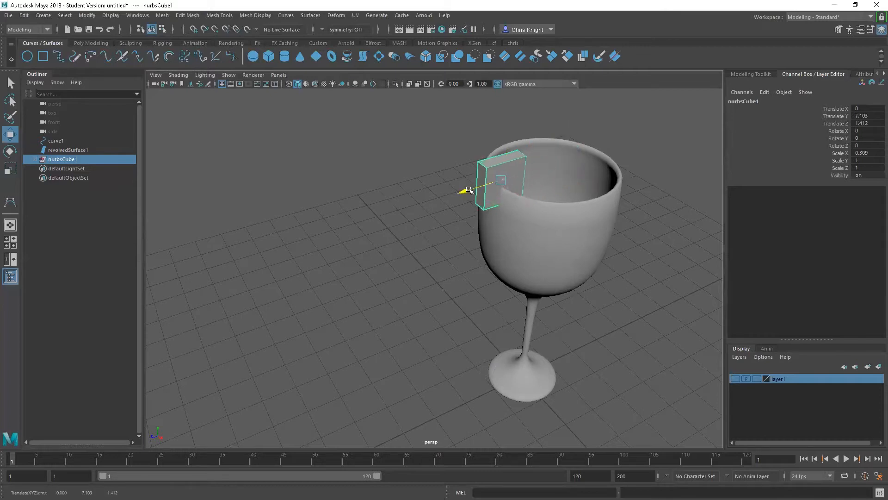
Examine from several angles how the thin cube passes through the glass's rim and wall
{"action": "left_click_drag", "start_coordinate": [496, 228], "coordinate": [572, 231], "text": "alt"}
{"action": "left_click_drag", "start_coordinate": [627, 181], "coordinate": [508, 193], "text": "alt"}
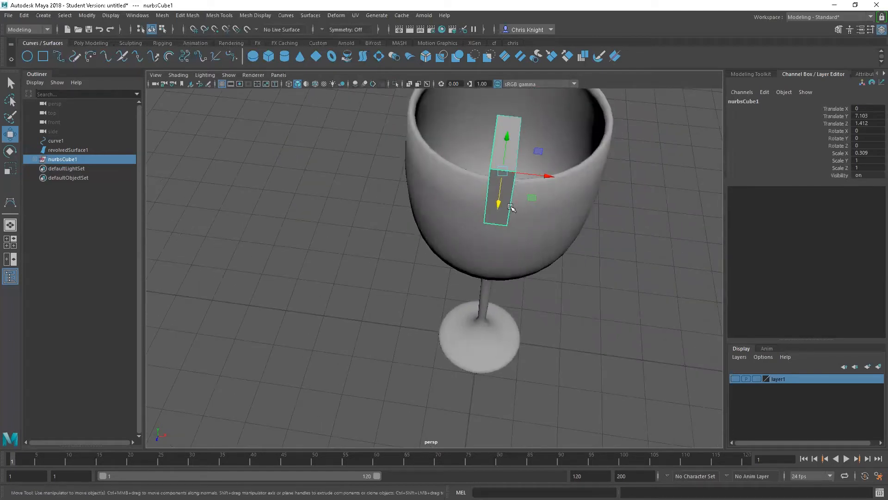
{"action": "left_click_drag", "start_coordinate": [524, 203], "coordinate": [460, 204], "text": "alt"}
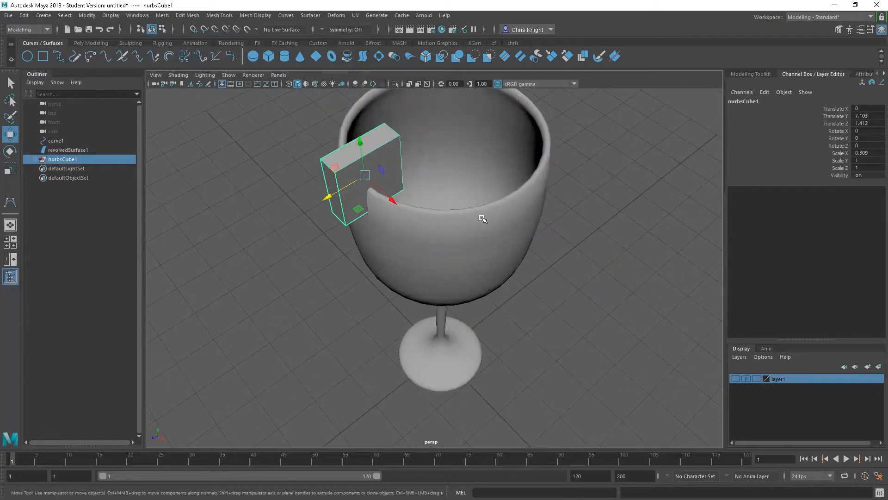
{"action": "left_click_drag", "start_coordinate": [461, 211], "coordinate": [512, 196], "text": "alt"}
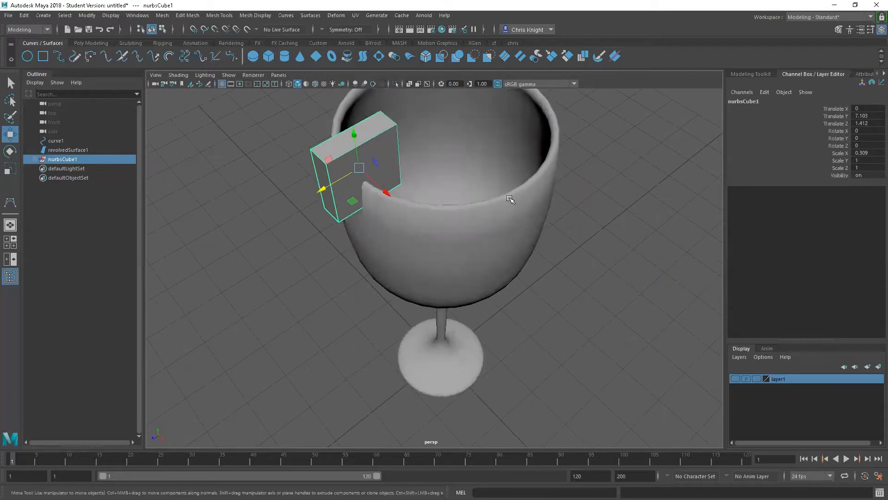
{"action": "left_click_drag", "start_coordinate": [437, 220], "coordinate": [464, 210], "text": "alt"}
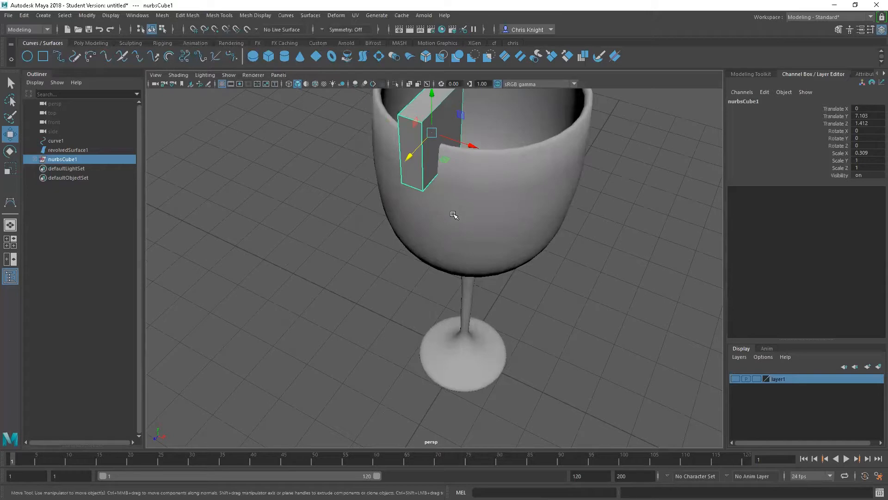
{"action": "left_click_drag", "start_coordinate": [482, 188], "coordinate": [500, 190], "text": "alt"}
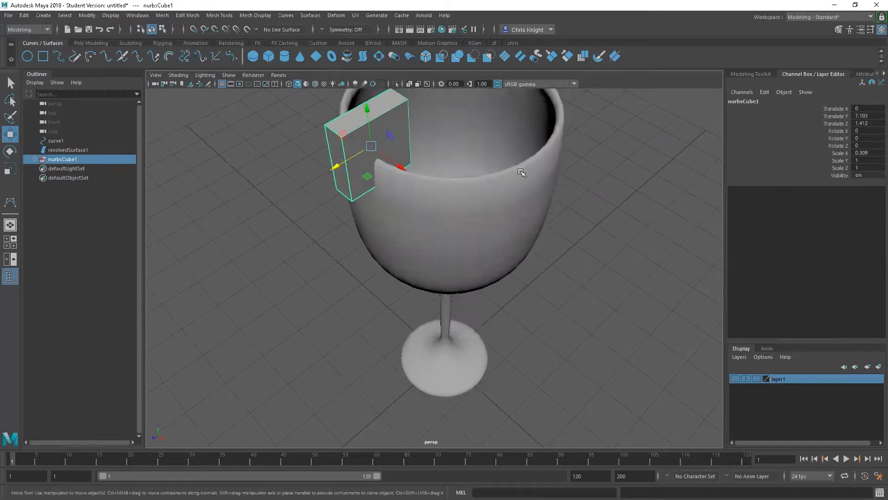
{"action": "left_click_drag", "start_coordinate": [499, 178], "coordinate": [588, 178], "text": "alt"}
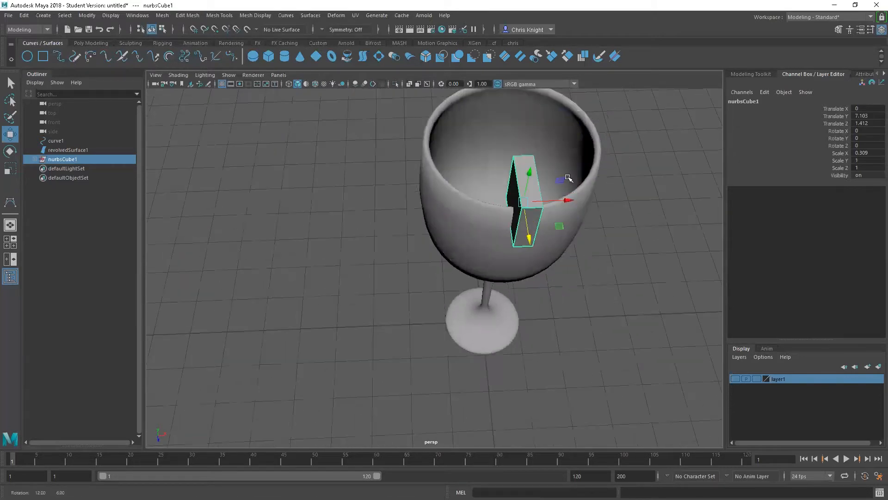
{"action": "left_click", "coordinate": [667, 167]}
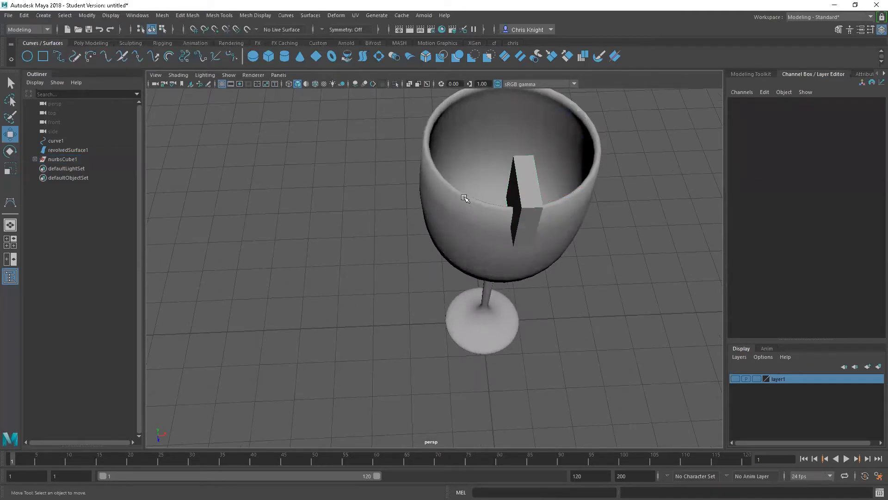
Intersect the NURBS cube with the glass's revolved surface to generate curves where they meet
{"action": "left_click", "coordinate": [60, 159]}
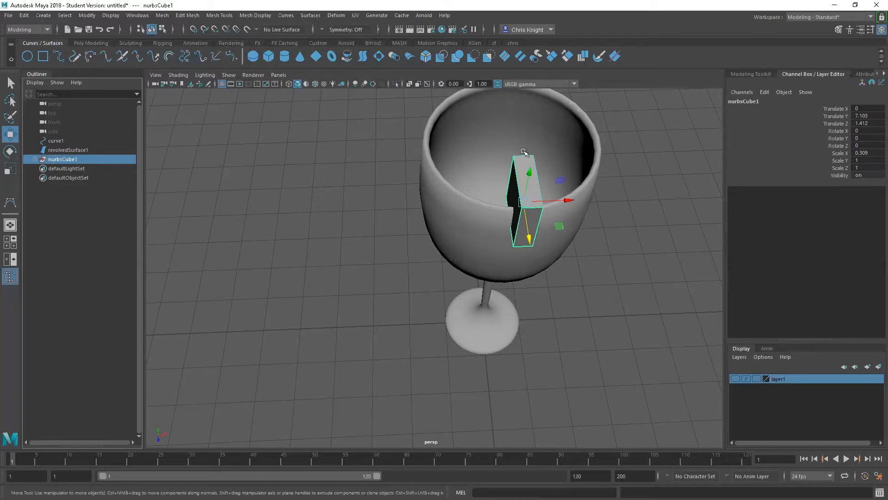
{"action": "left_click", "coordinate": [70, 150], "text": "ctrl"}
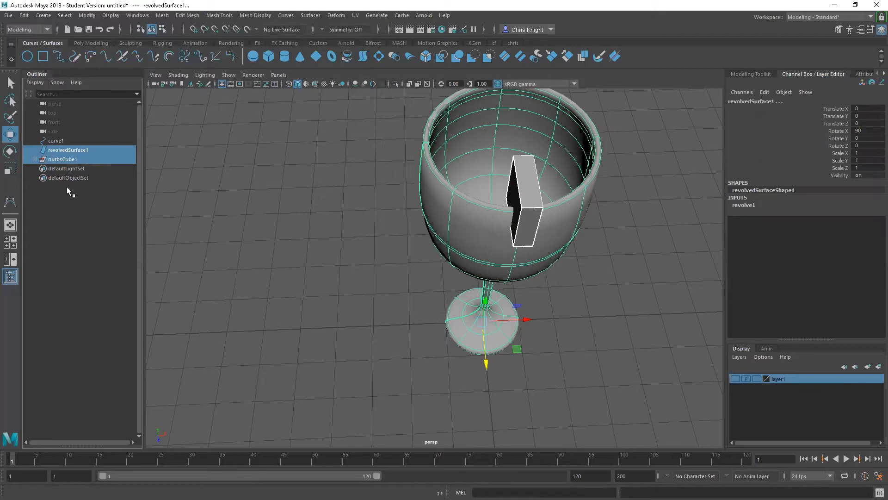
{"action": "left_click", "coordinate": [311, 15]}
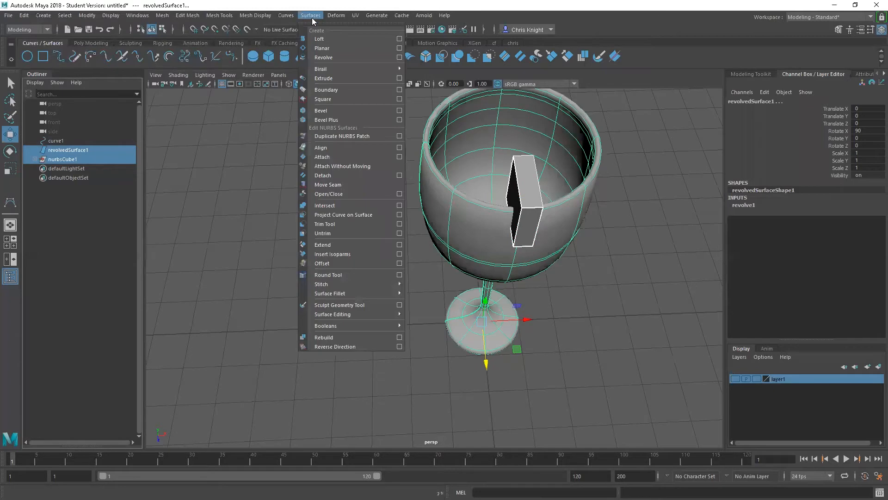
{"action": "left_click", "coordinate": [331, 206]}
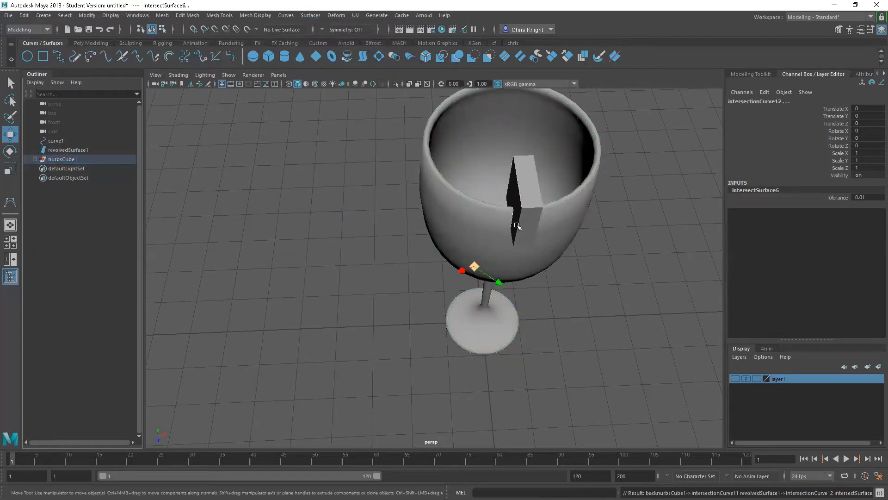
{"action": "scroll", "coordinate": [517, 225], "scroll_direction": "up", "scroll_amount": 6}
{"action": "left_click_drag", "start_coordinate": [469, 285], "coordinate": [465, 218], "text": "alt"}
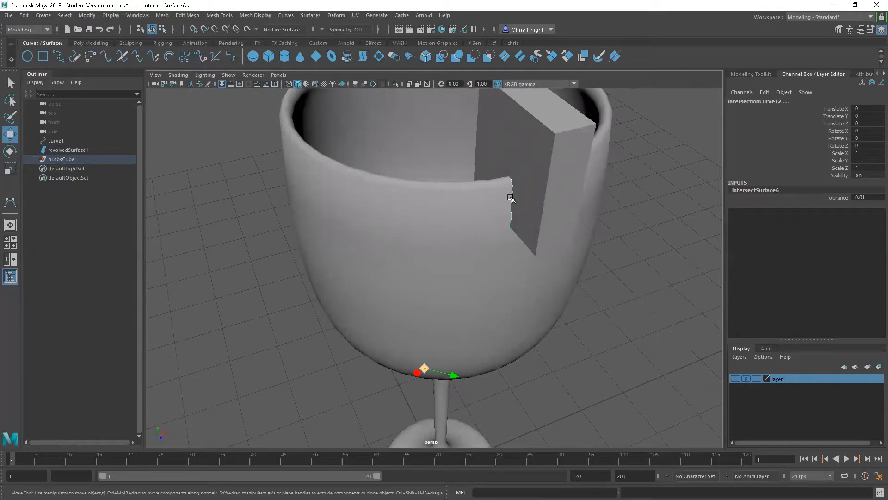
{"action": "right_click_drag", "start_coordinate": [485, 192], "coordinate": [464, 164], "text": "alt"}
{"action": "left_click_drag", "start_coordinate": [463, 164], "coordinate": [502, 192], "text": "alt"}
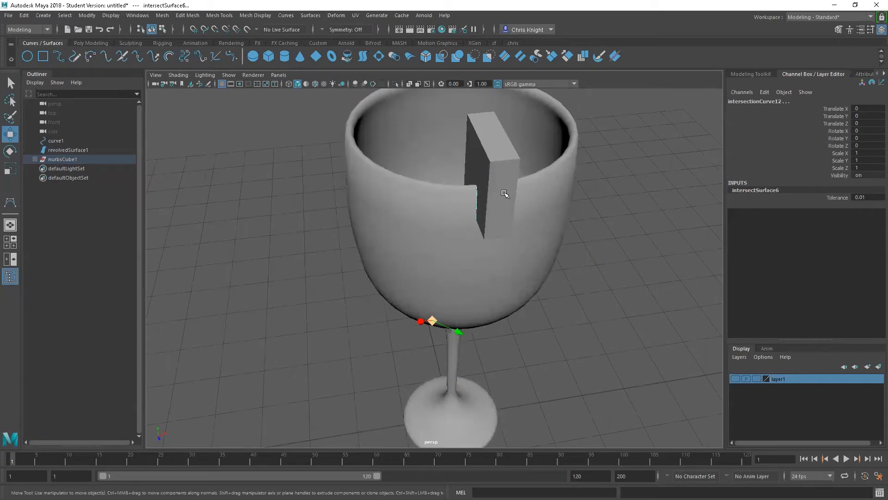
{"action": "key", "text": "ctrl+z"}
{"action": "key", "text": "e"}
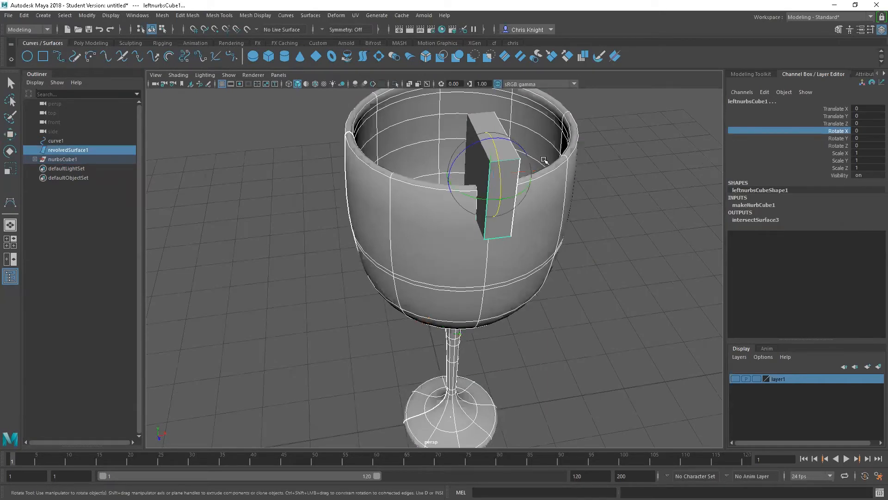
{"action": "left_click", "coordinate": [615, 158]}
{"action": "left_click", "coordinate": [497, 153]}
{"action": "key", "text": "w"}
{"action": "left_click", "coordinate": [498, 152]}
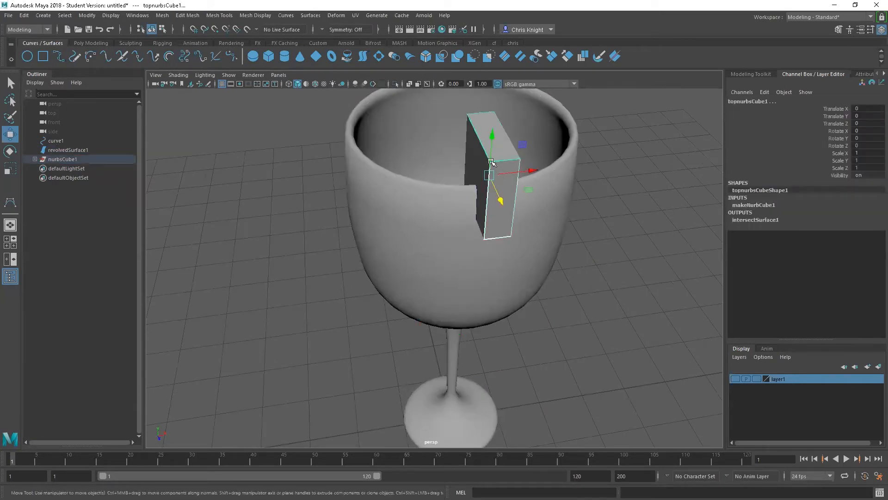
{"action": "left_click_drag", "start_coordinate": [471, 160], "coordinate": [563, 116], "text": "alt"}
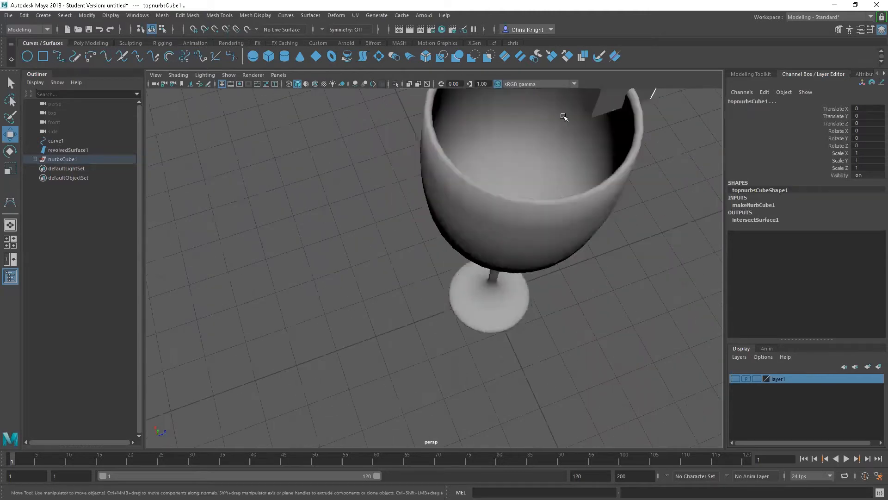
{"action": "left_click", "coordinate": [578, 105]}
{"action": "left_click_drag", "start_coordinate": [535, 152], "coordinate": [523, 185], "text": "alt"}
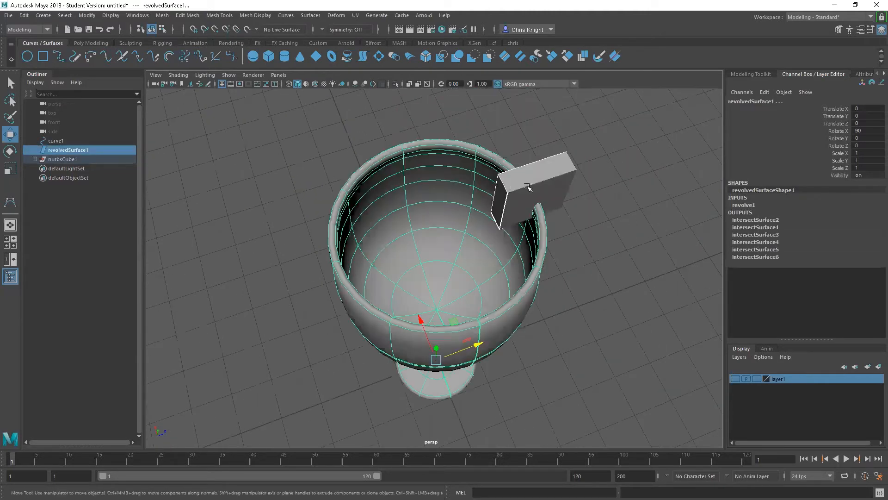
{"action": "left_click", "coordinate": [498, 198]}
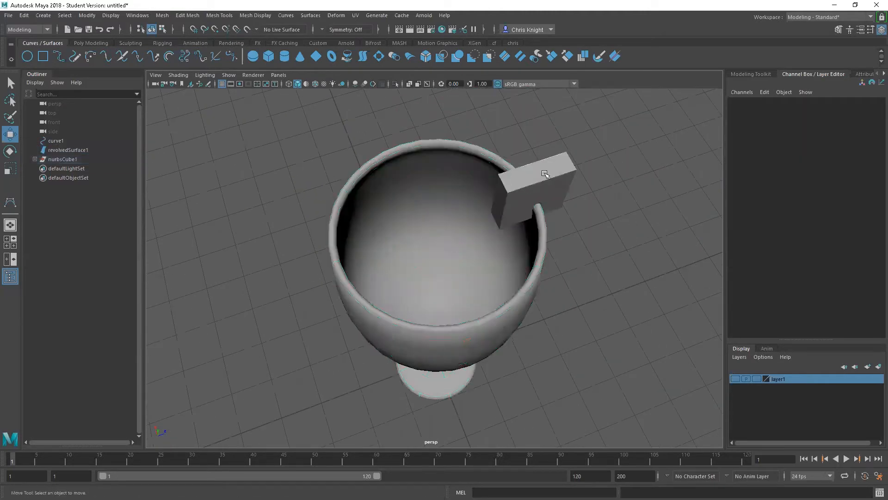
Delete the cube's top face and its two end faces, leaving the two side faces and the bottom face
{"action": "left_click", "coordinate": [500, 196]}
{"action": "left_click", "coordinate": [566, 170]}
{"action": "left_click_drag", "start_coordinate": [583, 181], "coordinate": [451, 230], "text": "alt"}
{"action": "left_click", "coordinate": [459, 186]}
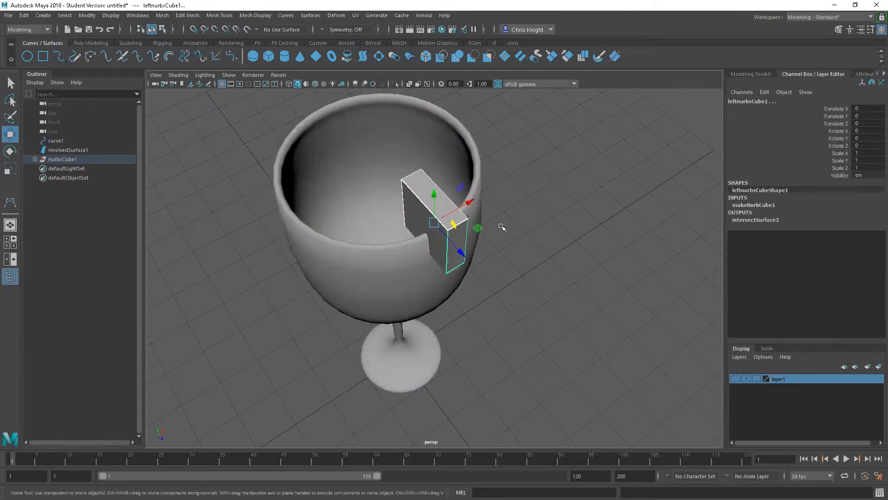
{"action": "left_click", "coordinate": [451, 252]}
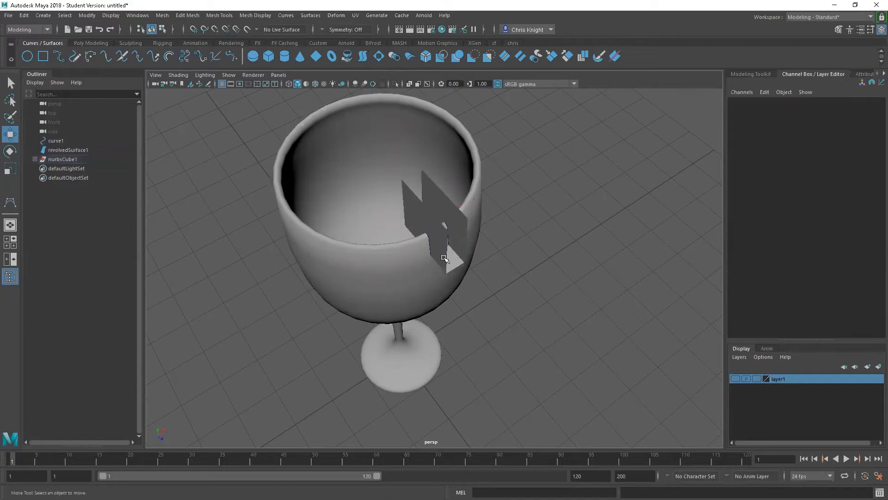
{"action": "left_click_drag", "start_coordinate": [438, 256], "coordinate": [422, 192], "text": "alt"}
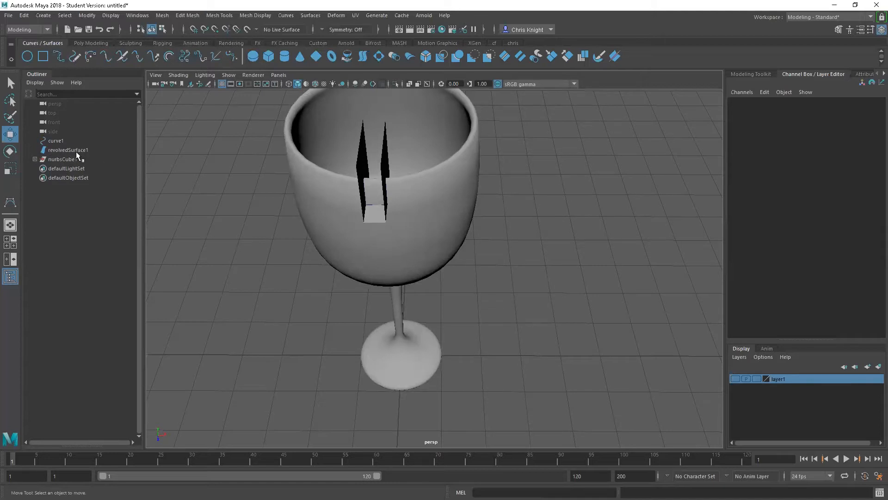
Trim the revolved glass surface along the intersection curves, keeping the glass body and cutting the notch out of the rim
{"action": "left_click", "coordinate": [60, 150]}
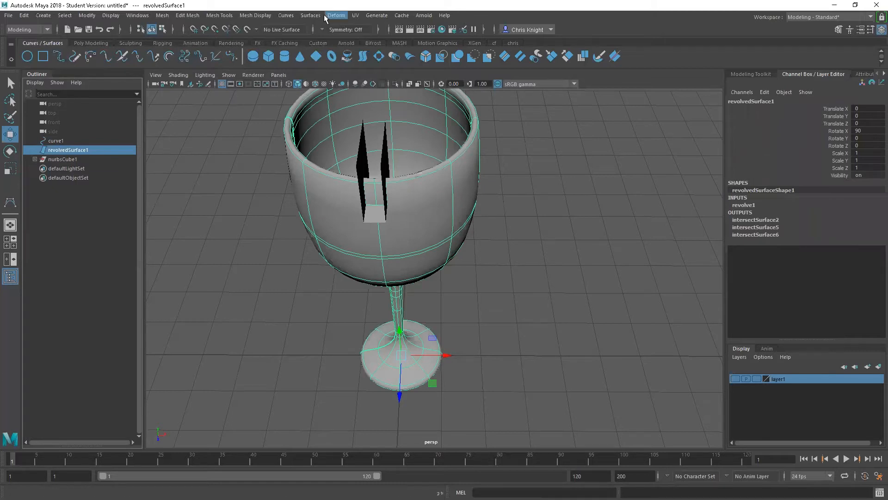
{"action": "left_click", "coordinate": [311, 15]}
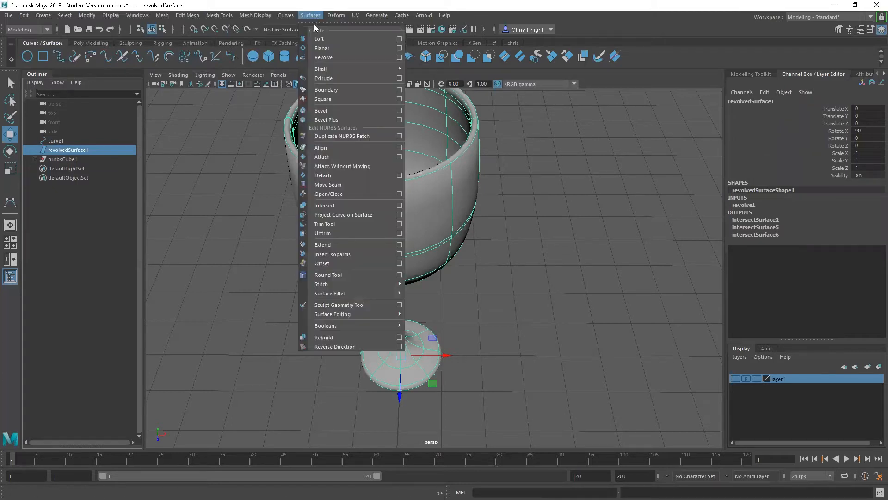
{"action": "left_click", "coordinate": [324, 224]}
{"action": "left_click", "coordinate": [448, 199]}
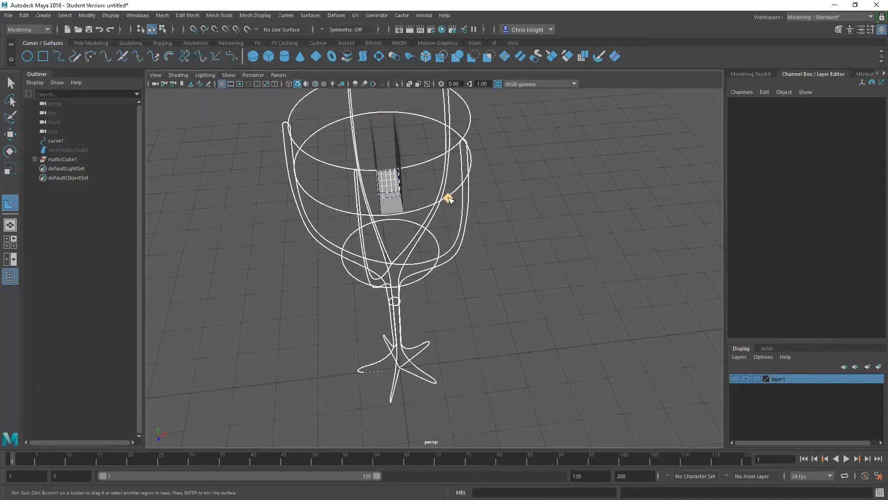
{"action": "key", "text": "Return"}
{"action": "mouse_move", "coordinate": [387, 185]}
{"action": "left_mouse_down", "text": "alt"}
{"action": "mouse_move", "coordinate": [376, 187]}
{"action": "mouse_move", "coordinate": [370, 172]}
{"action": "left_mouse_up", "text": "alt"}
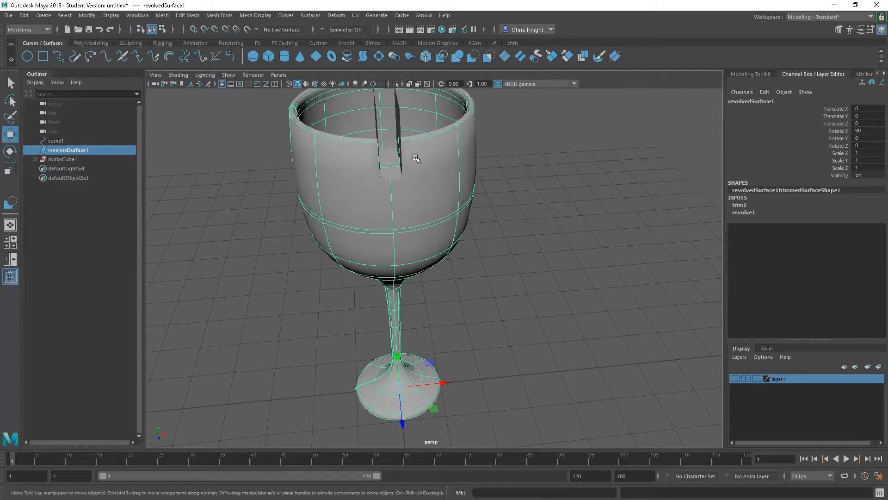
{"action": "left_click_drag", "start_coordinate": [417, 160], "coordinate": [451, 160], "text": "alt"}
{"action": "left_click", "coordinate": [511, 158]}
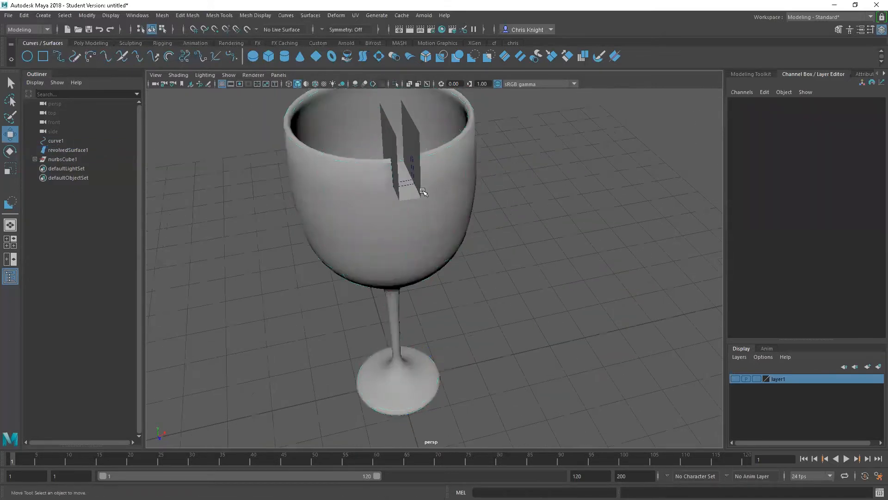
{"action": "left_click", "coordinate": [444, 168]}
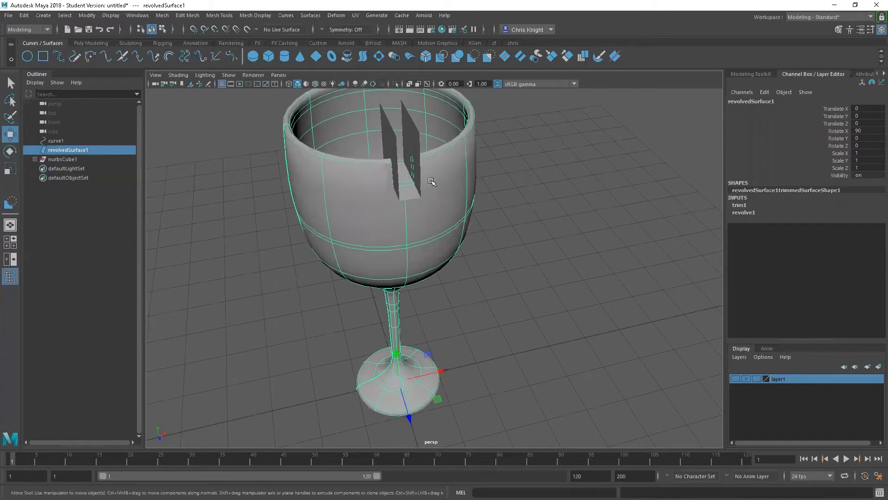
{"action": "left_click_drag", "start_coordinate": [425, 182], "coordinate": [429, 172], "text": "alt"}
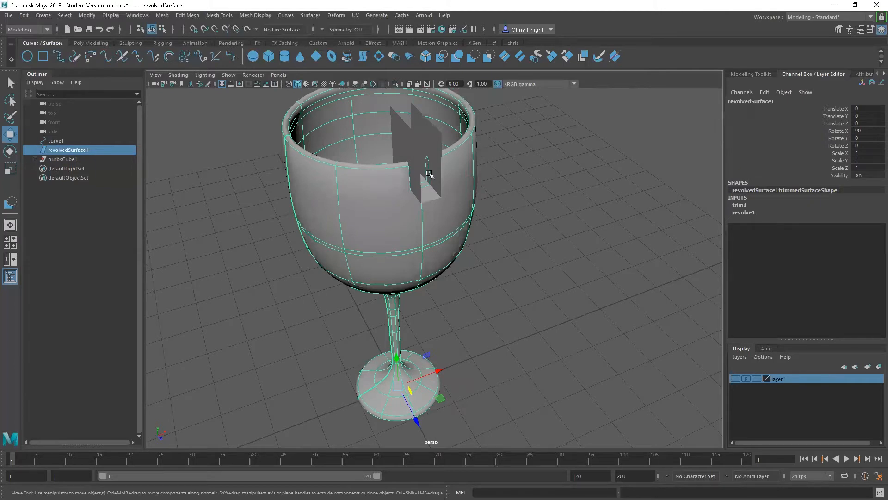
Try deleting the cube's front side face and bottom face around the notch
{"action": "left_click", "coordinate": [435, 142]}
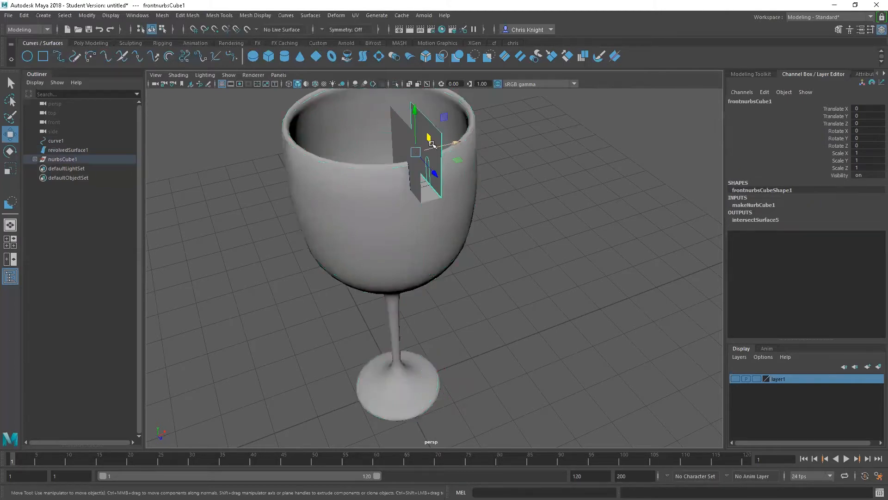
{"action": "left_click", "coordinate": [435, 200]}
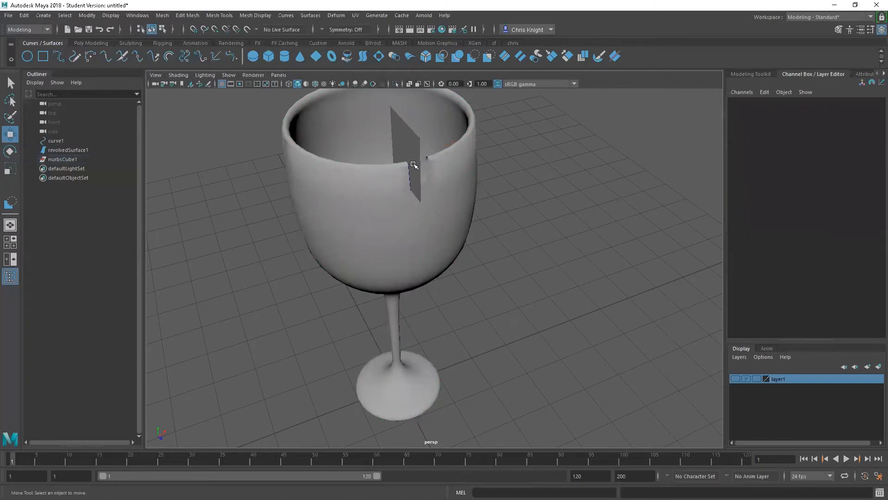
{"action": "scroll", "coordinate": [421, 162], "scroll_direction": "up", "scroll_amount": 4}
{"action": "left_click_drag", "start_coordinate": [424, 160], "coordinate": [322, 193], "text": "alt"}
{"action": "left_click_drag", "start_coordinate": [337, 185], "coordinate": [440, 199], "text": "alt"}
Undo the deletion of the cube's side and bottom faces
{"action": "key", "text": "ctrl+z"}
{"action": "key", "text": "ctrl+z"}
{"action": "key", "text": "ctrl+z"}
{"action": "key", "text": "ctrl+z"}
Trim the cube's front side face, keeping only the region that closes the glass wall's thickness at the notch
{"action": "left_click", "coordinate": [437, 214]}
{"action": "left_click_drag", "start_coordinate": [437, 214], "coordinate": [457, 214], "text": "alt"}
{"action": "left_click_drag", "start_coordinate": [451, 169], "coordinate": [456, 148], "text": "alt"}
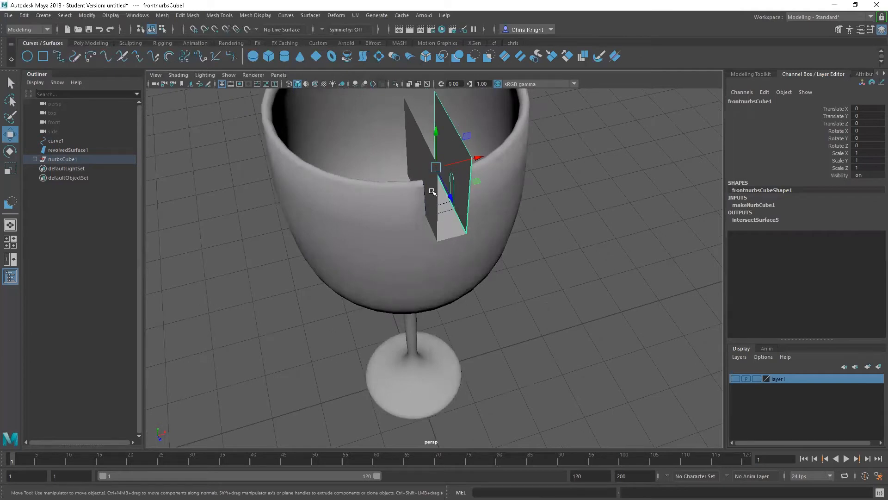
{"action": "left_click", "coordinate": [510, 164]}
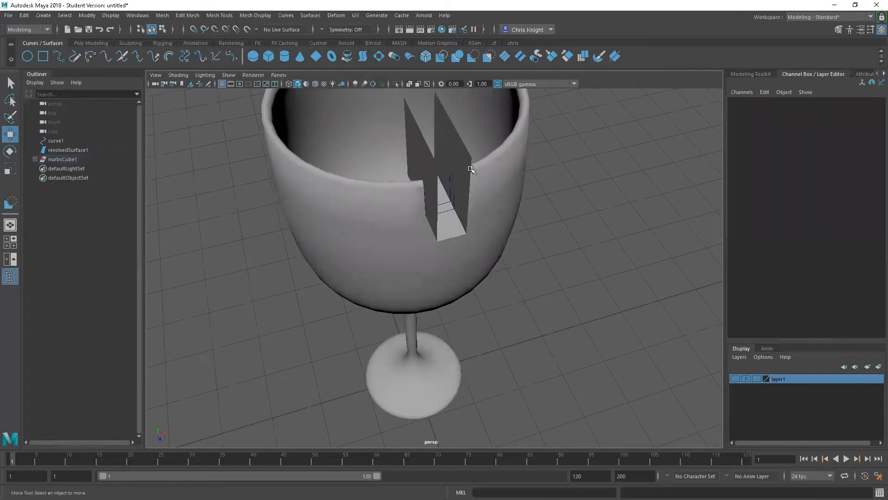
{"action": "left_click", "coordinate": [455, 159]}
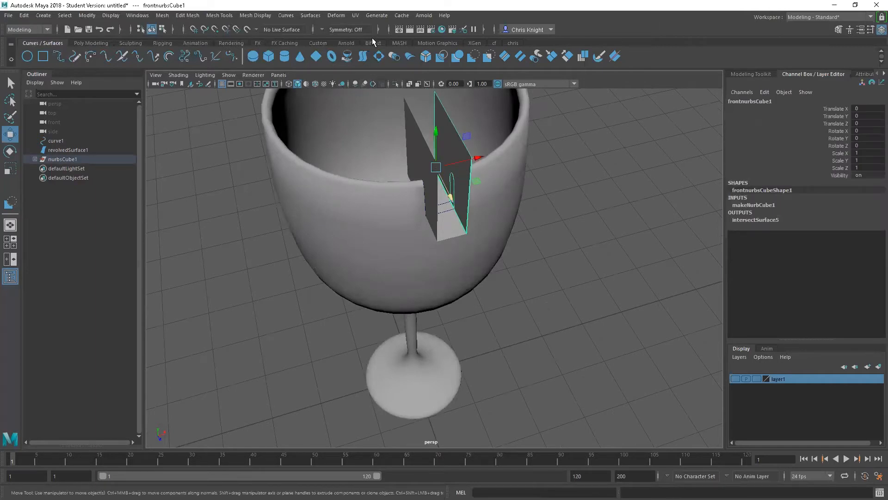
{"action": "left_click", "coordinate": [310, 15]}
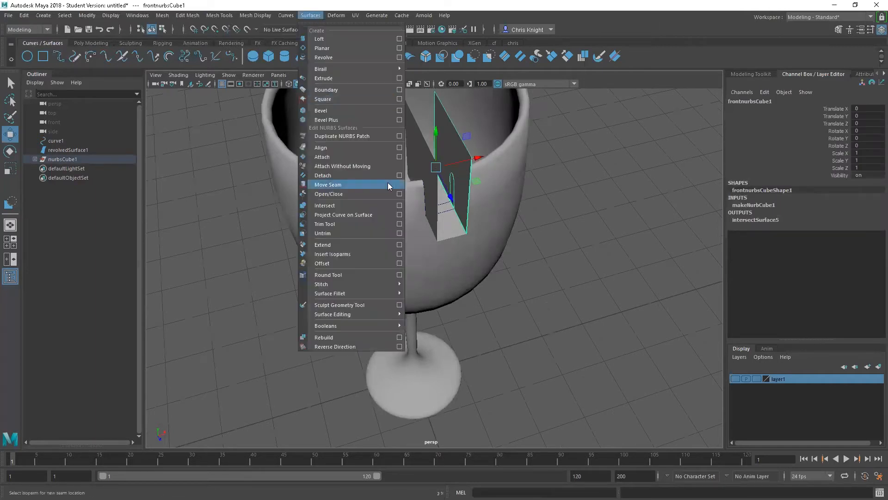
{"action": "left_click", "coordinate": [325, 224]}
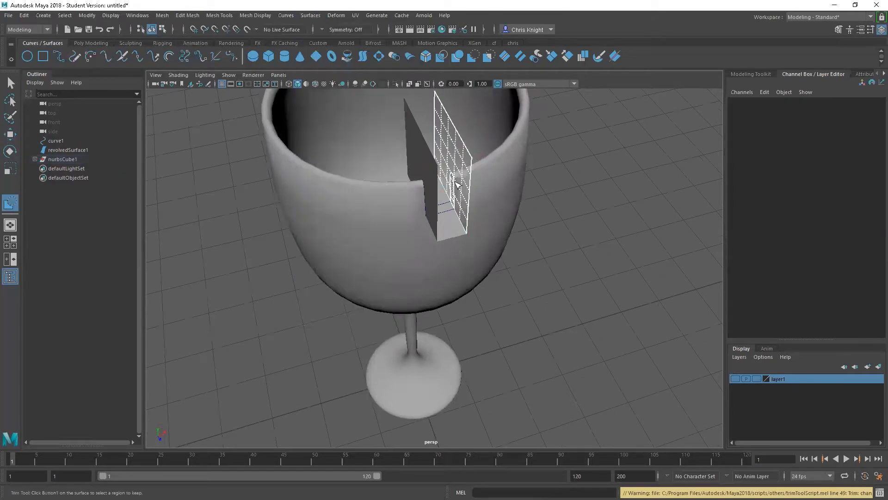
{"action": "left_click", "coordinate": [452, 184]}
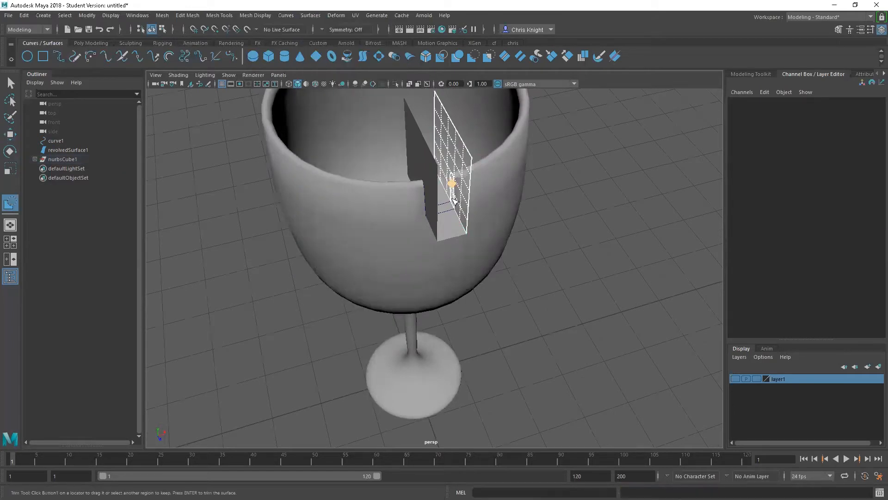
{"action": "key", "text": "Return"}
{"action": "key", "text": "w"}
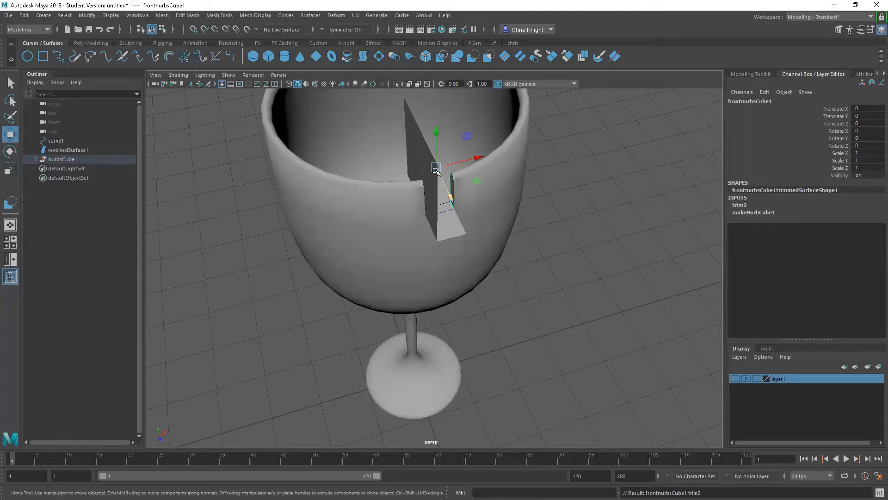
Trim the cube's bottom face, keeping only the narrow strip between the glass's inner and outer walls
{"action": "scroll", "coordinate": [512, 183], "scroll_direction": "up", "scroll_amount": 2}
{"action": "left_click_drag", "start_coordinate": [512, 182], "coordinate": [566, 212], "text": "alt"}
{"action": "left_click_drag", "start_coordinate": [537, 188], "coordinate": [497, 241], "text": "alt"}
{"action": "left_click", "coordinate": [458, 254]}
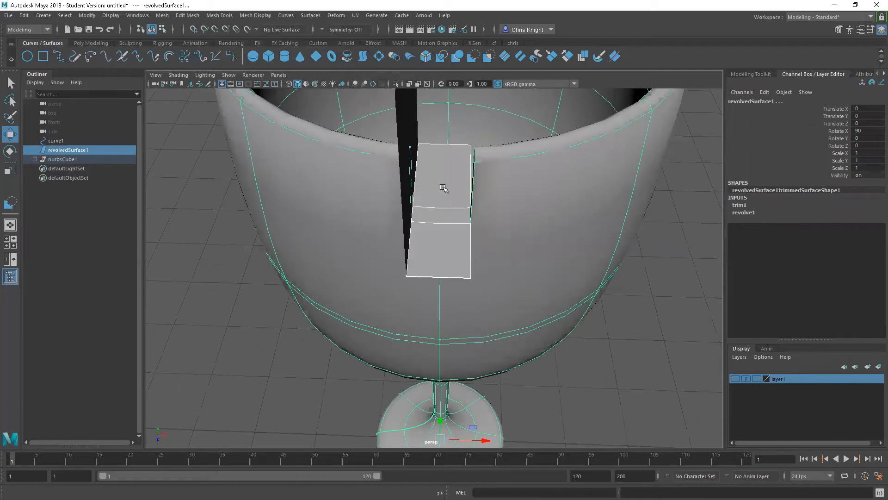
{"action": "left_click", "coordinate": [178, 351]}
{"action": "left_click", "coordinate": [439, 261]}
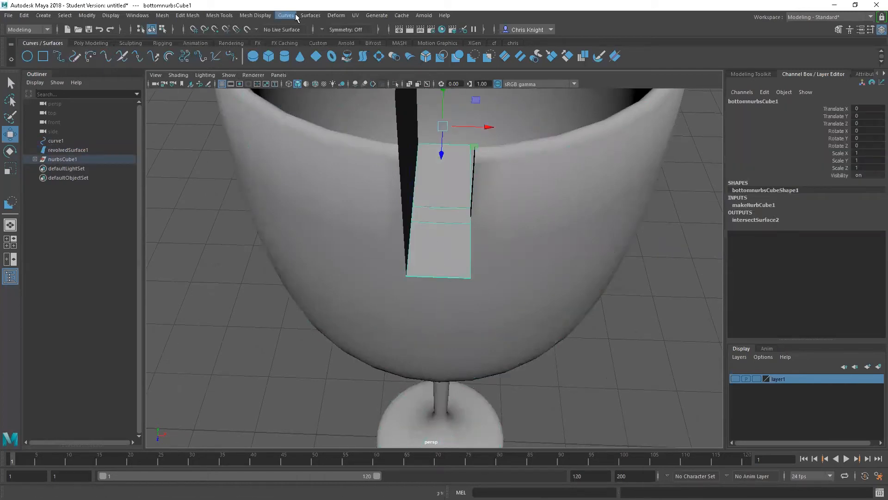
{"action": "left_click", "coordinate": [309, 15]}
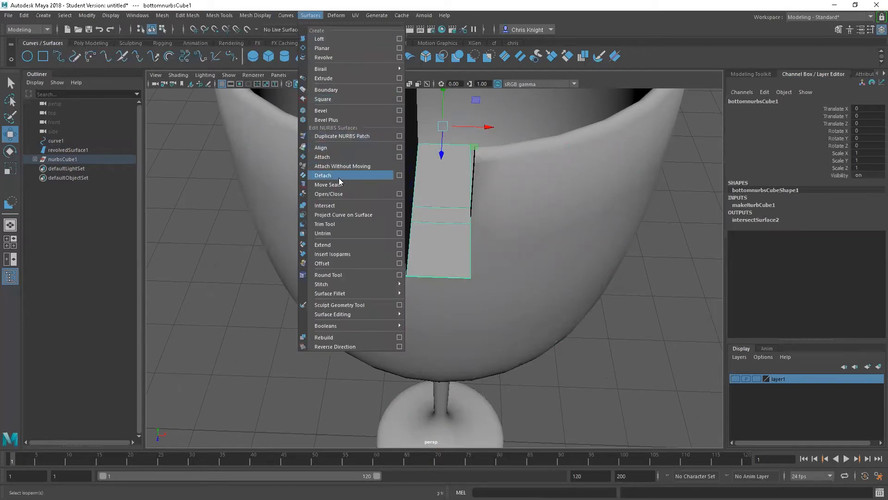
{"action": "left_click", "coordinate": [335, 223]}
{"action": "left_click", "coordinate": [451, 218]}
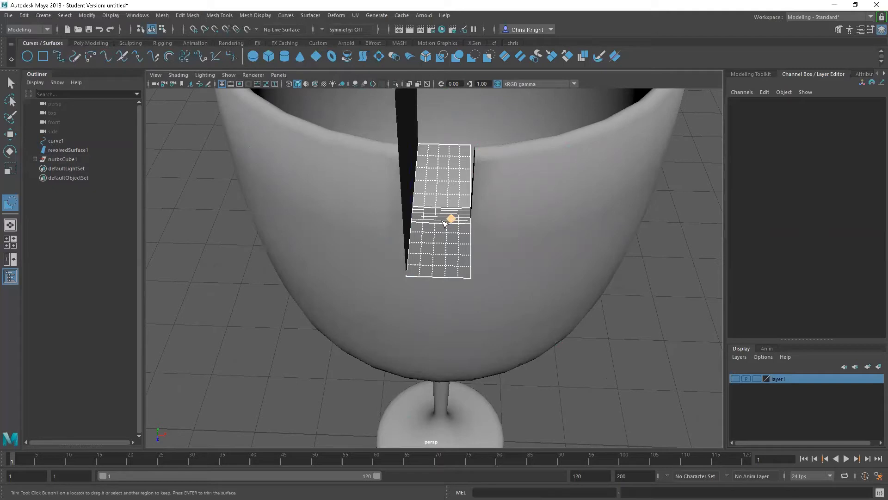
{"action": "key", "text": "Return"}
Trim the cube's back side face, keeping only the region within the glass wall's thickness
{"action": "left_click_drag", "start_coordinate": [425, 220], "coordinate": [338, 156], "text": "alt"}
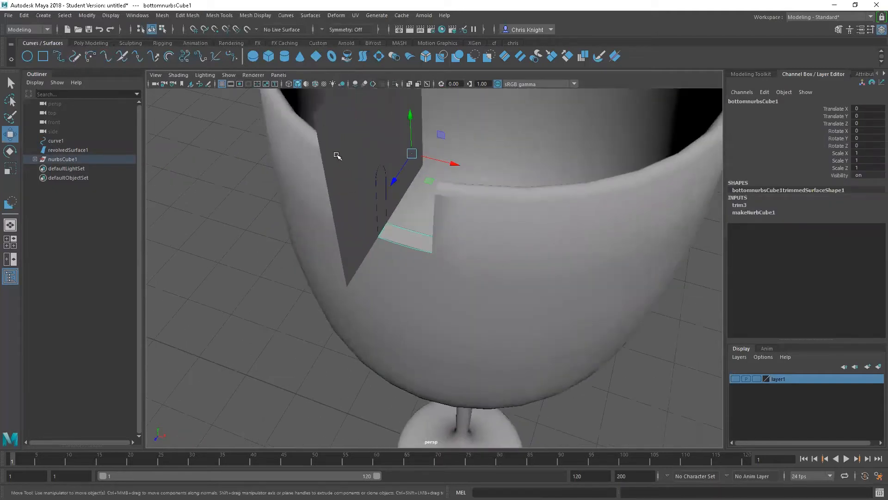
{"action": "left_click", "coordinate": [337, 156]}
{"action": "left_click", "coordinate": [310, 15]}
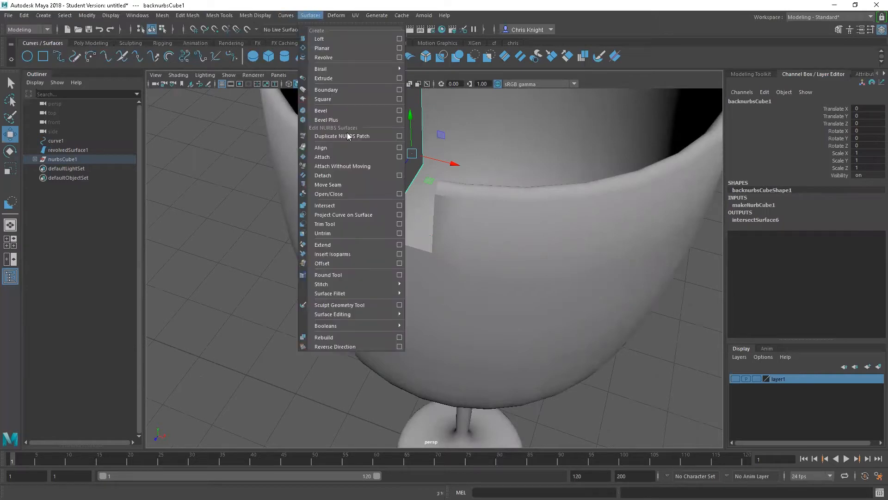
{"action": "left_click", "coordinate": [344, 223]}
{"action": "left_click", "coordinate": [384, 184]}
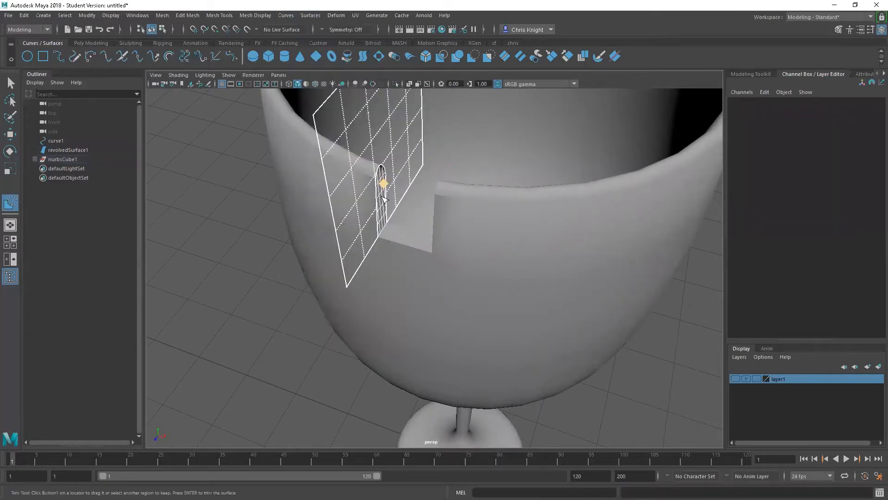
{"action": "key", "text": "Return"}
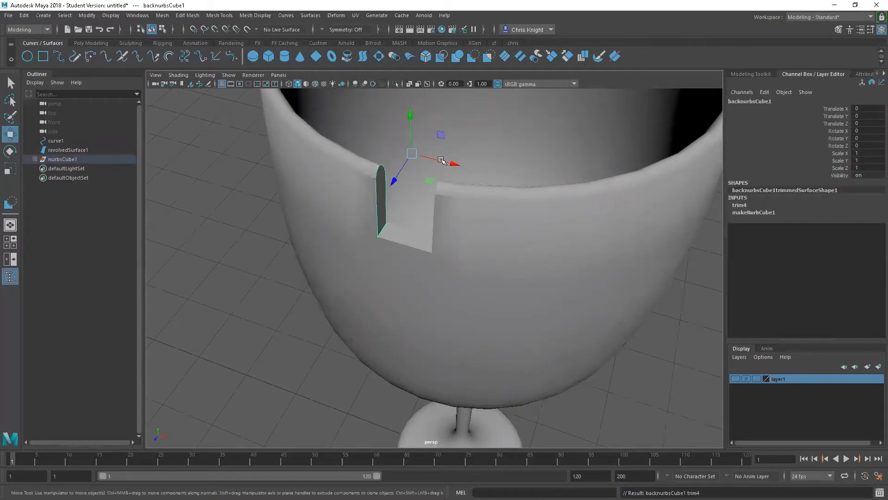
Make layer1 visible and inspect the glass's profile curve in the top view
{"action": "right_click_drag", "start_coordinate": [440, 157], "coordinate": [372, 191], "text": "alt"}
{"action": "left_click_drag", "start_coordinate": [405, 193], "coordinate": [483, 177], "text": "alt"}
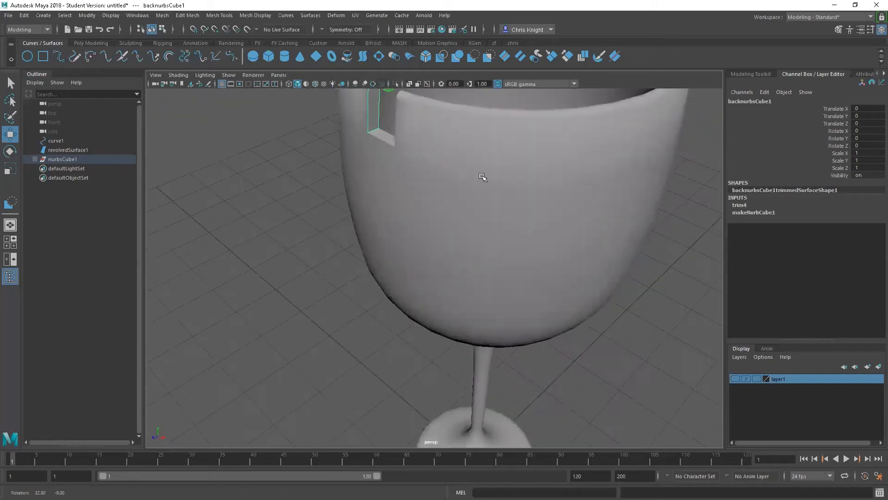
{"action": "key", "text": "f"}
{"action": "left_click_drag", "start_coordinate": [405, 171], "coordinate": [363, 266], "text": "alt"}
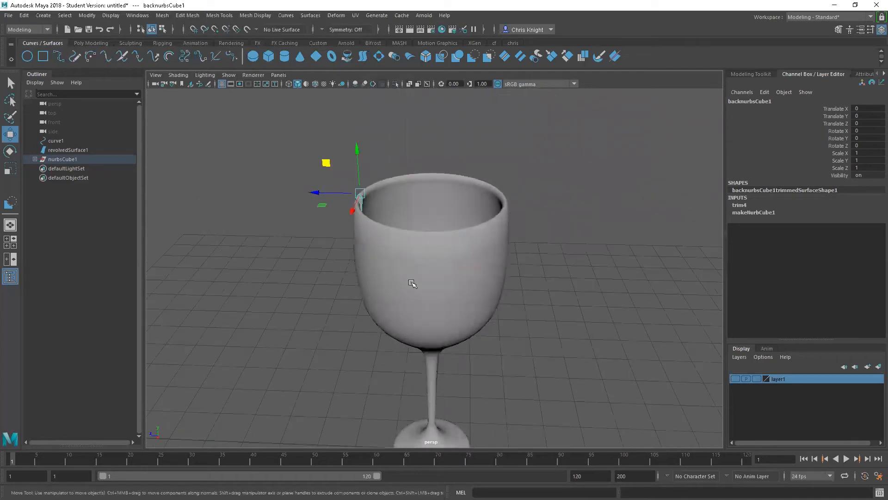
{"action": "left_click", "coordinate": [734, 379]}
{"action": "key", "text": "space"}
{"action": "key", "text": "space"}
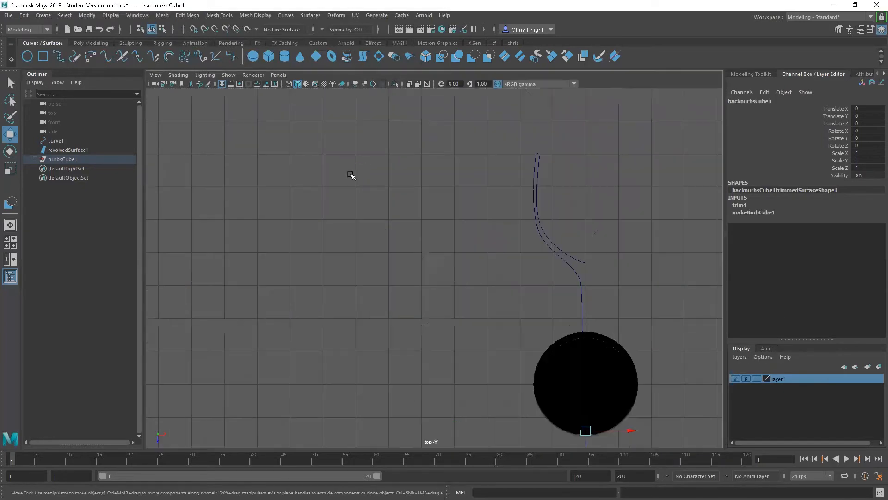
{"action": "scroll", "coordinate": [584, 172], "scroll_direction": "up", "scroll_amount": 3}
{"action": "middle_click_drag", "start_coordinate": [561, 198], "coordinate": [462, 185], "text": "alt"}
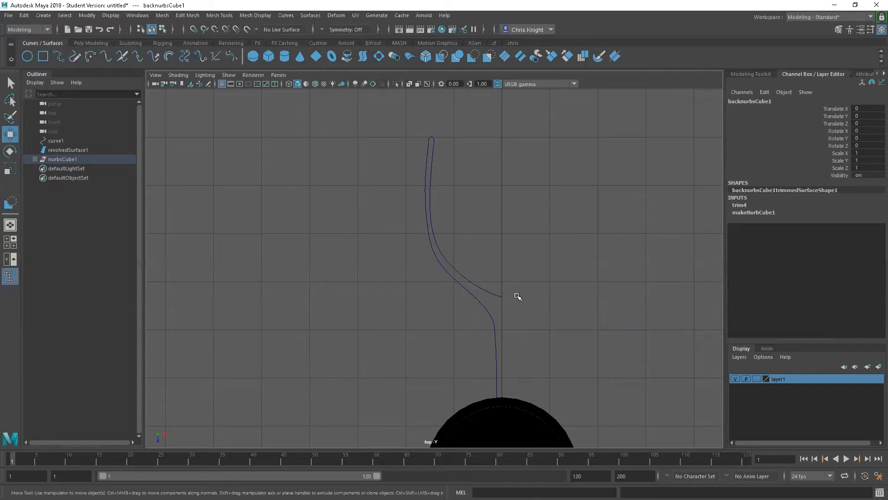
{"action": "scroll", "coordinate": [509, 275], "scroll_direction": "down", "scroll_amount": 3}
{"action": "scroll", "coordinate": [478, 267], "scroll_direction": "up", "scroll_amount": 1}
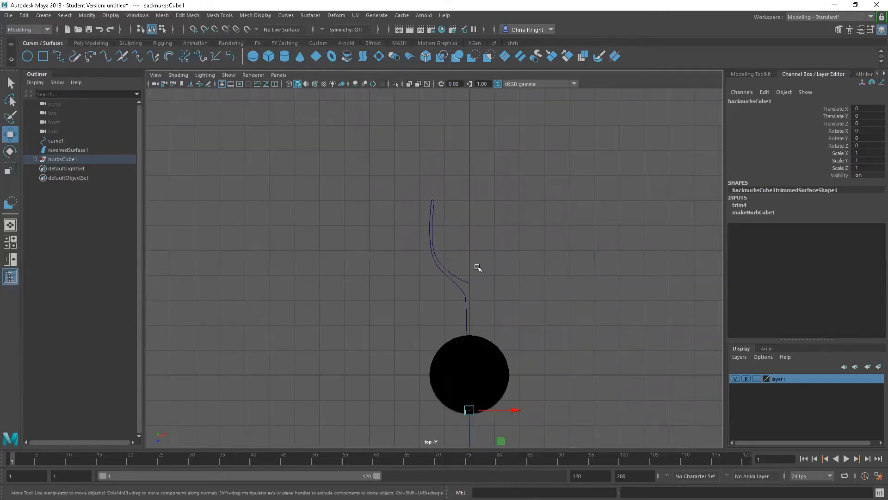
Examine the glass from above the rim down to its foot in the perspective view of the four-view layout
{"action": "key", "text": "space"}
{"action": "left_click_drag", "start_coordinate": [512, 225], "coordinate": [595, 185], "text": "alt"}
{"action": "right_click_drag", "start_coordinate": [595, 185], "coordinate": [689, 169], "text": "alt"}
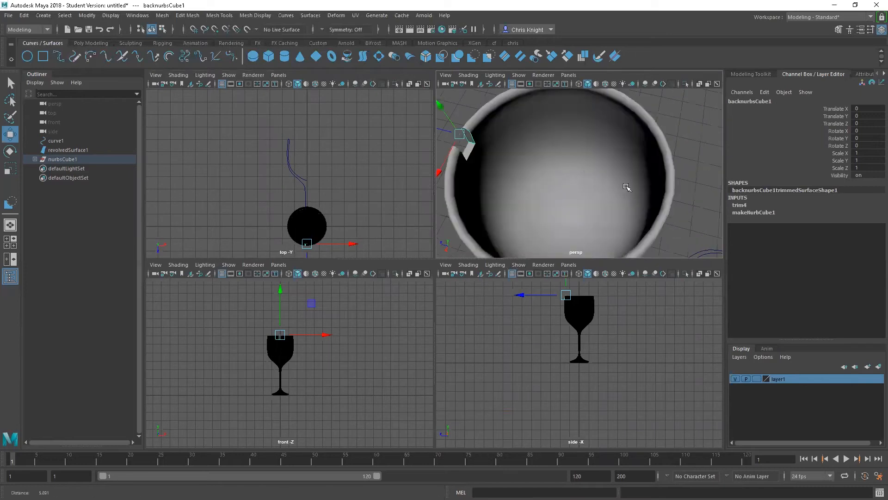
{"action": "left_click_drag", "start_coordinate": [561, 232], "coordinate": [555, 138], "text": "alt"}
{"action": "mouse_move", "coordinate": [555, 139]}
{"action": "right_mouse_down", "text": "alt"}
{"action": "mouse_move", "coordinate": [543, 120]}
{"action": "mouse_move", "coordinate": [531, 126]}
{"action": "mouse_move", "coordinate": [668, 135]}
{"action": "mouse_move", "coordinate": [565, 142]}
{"action": "right_mouse_up", "text": "alt"}
{"action": "left_click_drag", "start_coordinate": [565, 143], "coordinate": [596, 166], "text": "alt"}
{"action": "right_click_drag", "start_coordinate": [598, 165], "coordinate": [554, 121], "text": "alt"}
{"action": "left_click_drag", "start_coordinate": [561, 137], "coordinate": [593, 139], "text": "alt"}
Raise the revolved glass surface slightly to about 0.047 in Y, and deselect it
{"action": "left_click", "coordinate": [592, 139]}
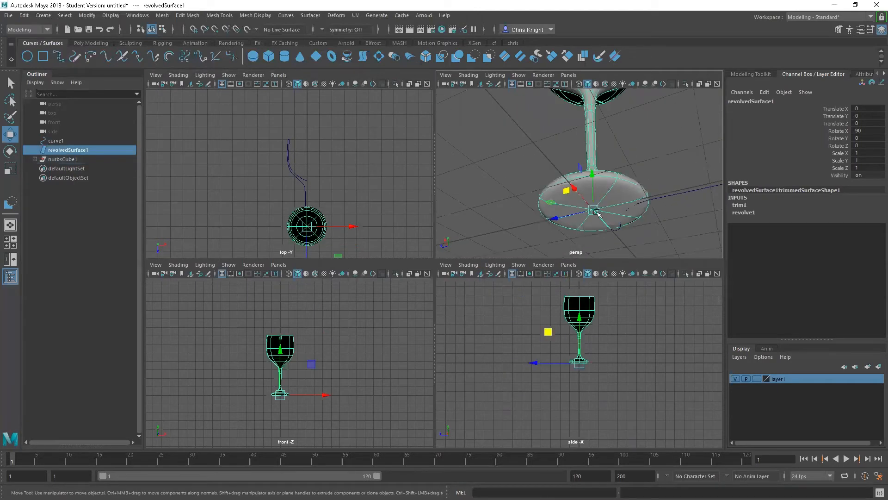
{"action": "left_click_drag", "start_coordinate": [592, 174], "coordinate": [592, 173]}
{"action": "right_click_drag", "start_coordinate": [592, 173], "coordinate": [432, 175], "text": "alt"}
{"action": "left_click", "coordinate": [614, 122]}
{"action": "left_click_drag", "start_coordinate": [614, 123], "coordinate": [604, 192], "text": "alt"}
{"action": "right_click_drag", "start_coordinate": [604, 192], "coordinate": [407, 101], "text": "alt"}
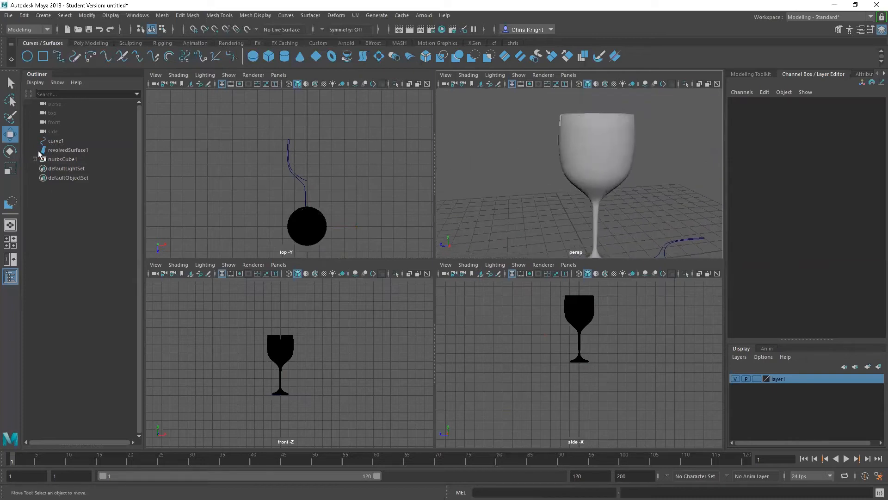
{"action": "left_click_drag", "start_coordinate": [604, 157], "coordinate": [485, 195], "text": "alt"}
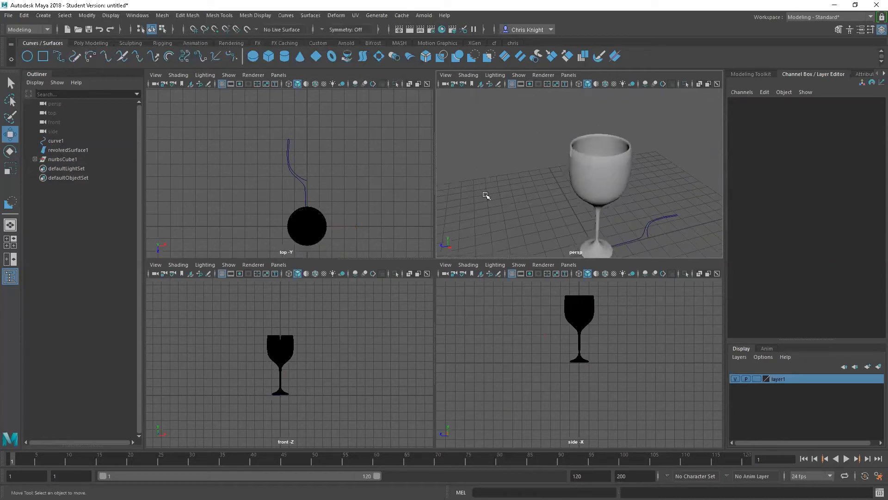
Delete the construction history of the profile curve, the revolved surface and the NURBS cube with its three faces
{"action": "left_click", "coordinate": [60, 151]}
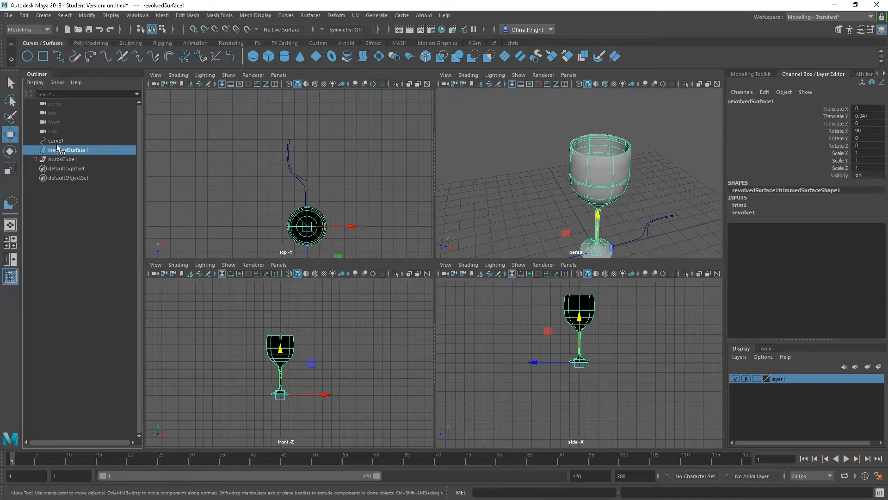
{"action": "left_click_drag", "start_coordinate": [57, 144], "coordinate": [69, 187]}
{"action": "left_click", "coordinate": [35, 160]}
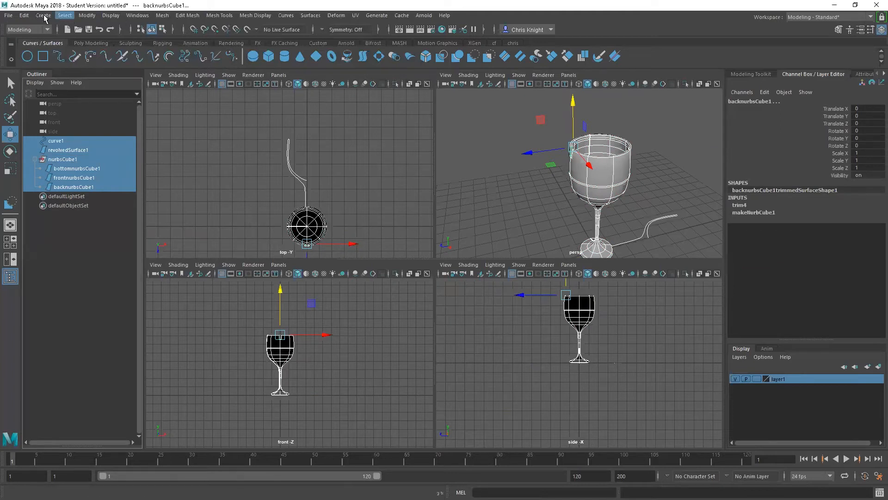
{"action": "left_click", "coordinate": [42, 15]}
{"action": "mouse_move", "coordinate": [26, 15]}
{"action": "mouse_move", "coordinate": [97, 125]}
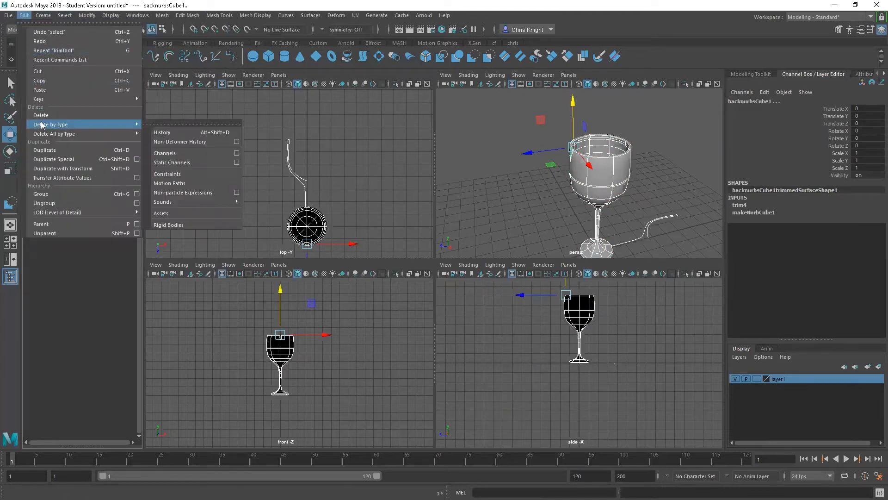
{"action": "left_click", "coordinate": [162, 134]}
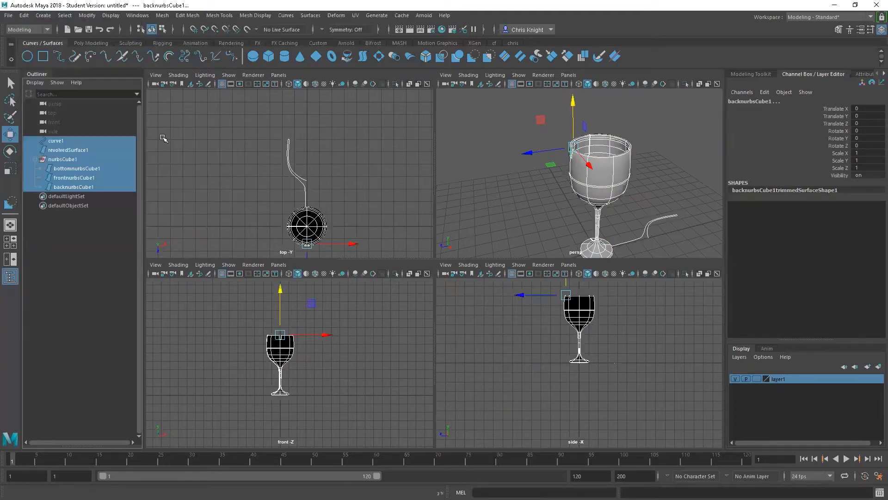
Select only the revolved glass surface and move it to about 2.28 in Y and 1.55 in Z
{"action": "left_click", "coordinate": [491, 173]}
{"action": "left_click", "coordinate": [69, 150]}
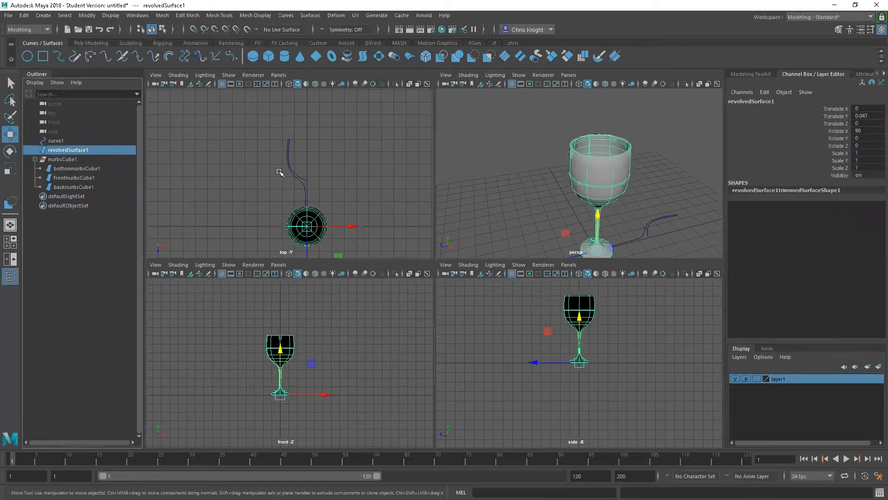
{"action": "left_click_drag", "start_coordinate": [599, 218], "coordinate": [580, 204]}
{"action": "key", "text": "space"}
{"action": "left_click", "coordinate": [587, 182]}
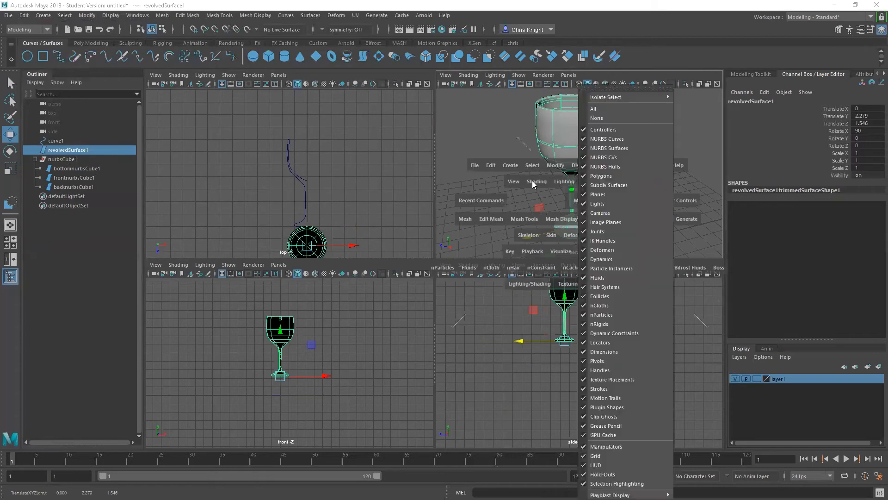
{"action": "scroll", "coordinate": [555, 204], "scroll_direction": "down", "scroll_amount": 5}
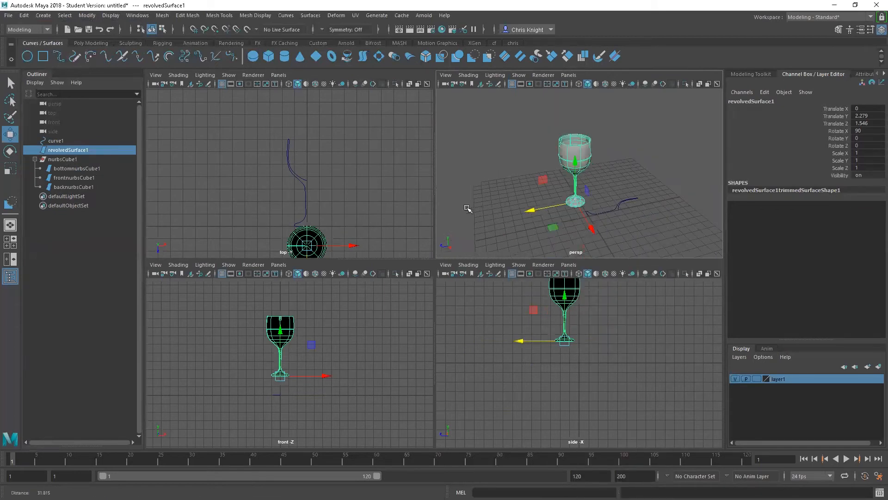
{"action": "left_click_drag", "start_coordinate": [578, 204], "coordinate": [595, 151], "text": "alt"}
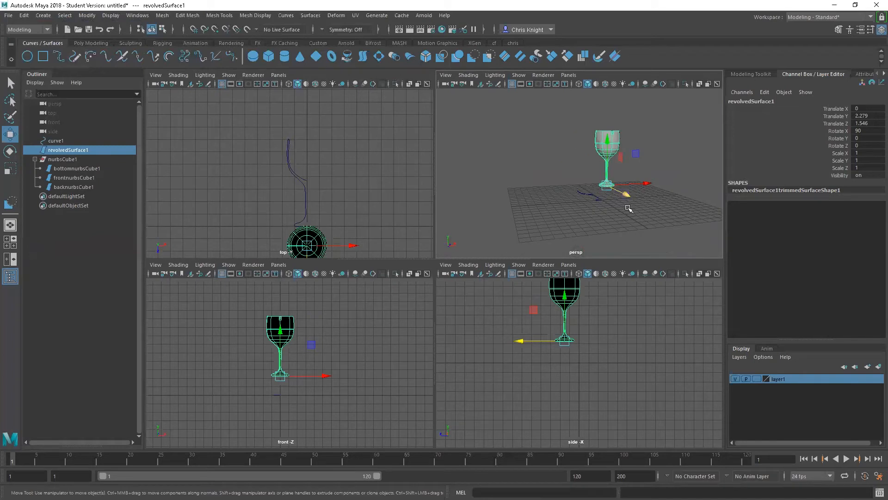
Move the glass away from its profile curve to about -10.41 in X and 1.49 in Y
{"action": "left_click_drag", "start_coordinate": [615, 184], "coordinate": [533, 185]}
{"action": "left_click_drag", "start_coordinate": [523, 148], "coordinate": [536, 216]}
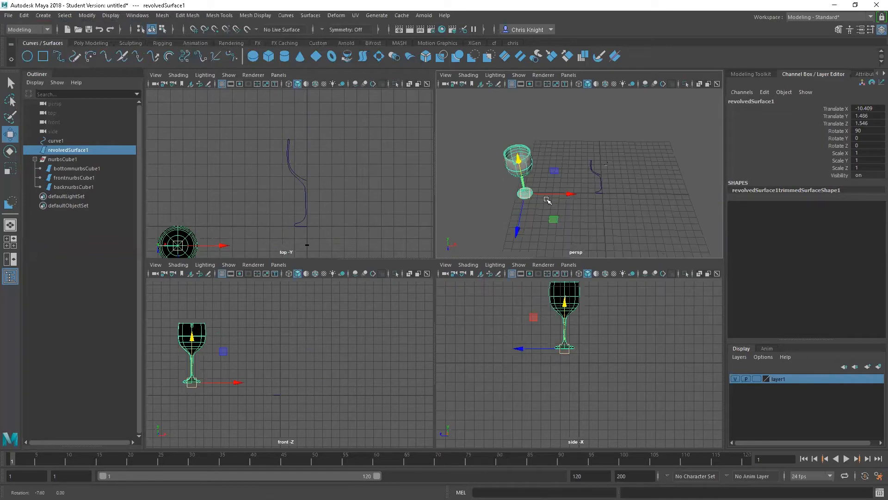
{"action": "left_click_drag", "start_coordinate": [540, 167], "coordinate": [564, 197], "text": "alt"}
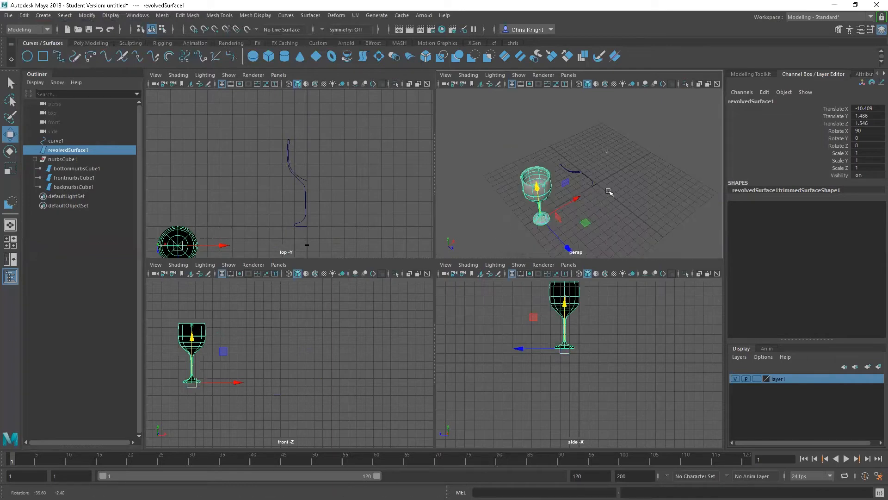
{"action": "left_click_drag", "start_coordinate": [524, 173], "coordinate": [611, 152], "text": "alt"}
{"action": "left_click_drag", "start_coordinate": [546, 177], "coordinate": [604, 187], "text": "alt"}
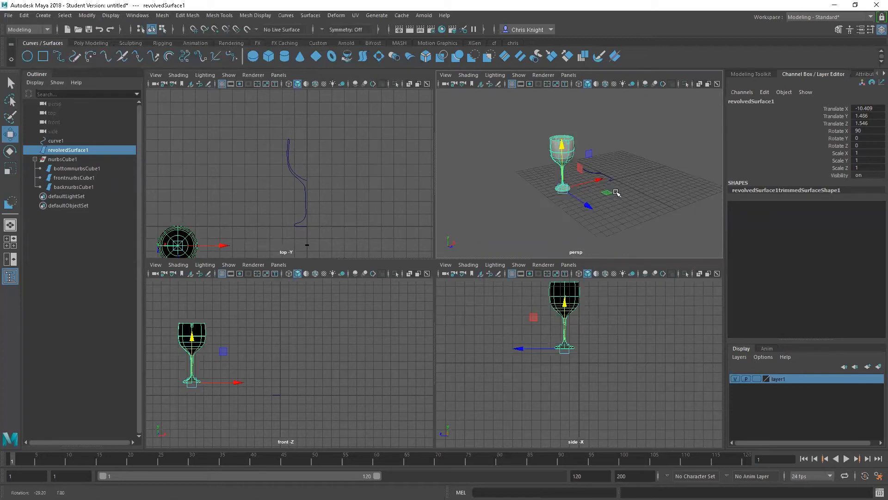
Undo the last move of the revolved glass surface away from its profile curve
{"action": "right_click_drag", "start_coordinate": [612, 207], "coordinate": [629, 138], "text": "alt"}
{"action": "middle_click_drag", "start_coordinate": [629, 138], "coordinate": [624, 158], "text": "alt"}
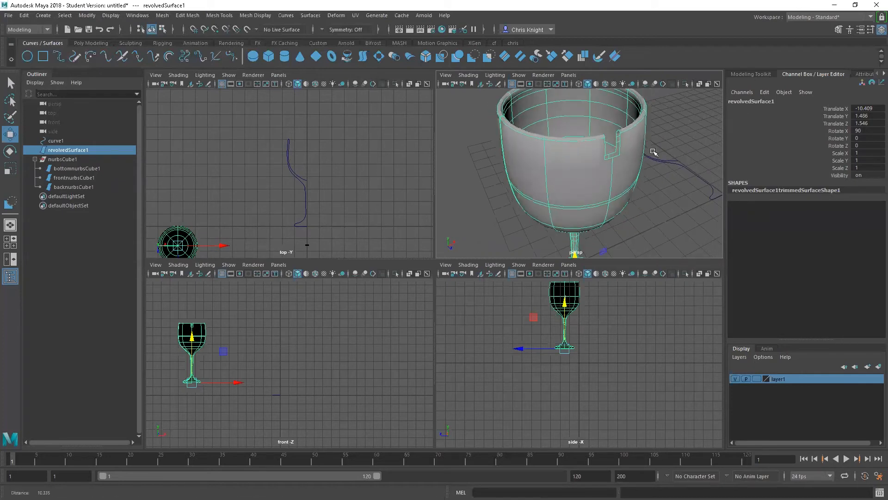
{"action": "scroll", "coordinate": [624, 157], "scroll_direction": "up", "scroll_amount": 3}
{"action": "scroll", "coordinate": [623, 158], "scroll_direction": "down", "scroll_amount": 5}
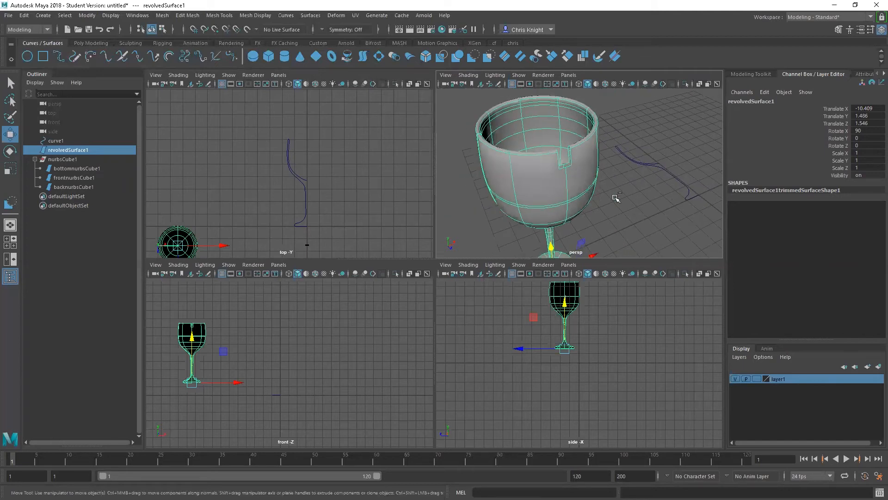
{"action": "key", "text": "ctrl+z"}
{"action": "key", "text": "ctrl+z"}
{"action": "key", "text": "f"}
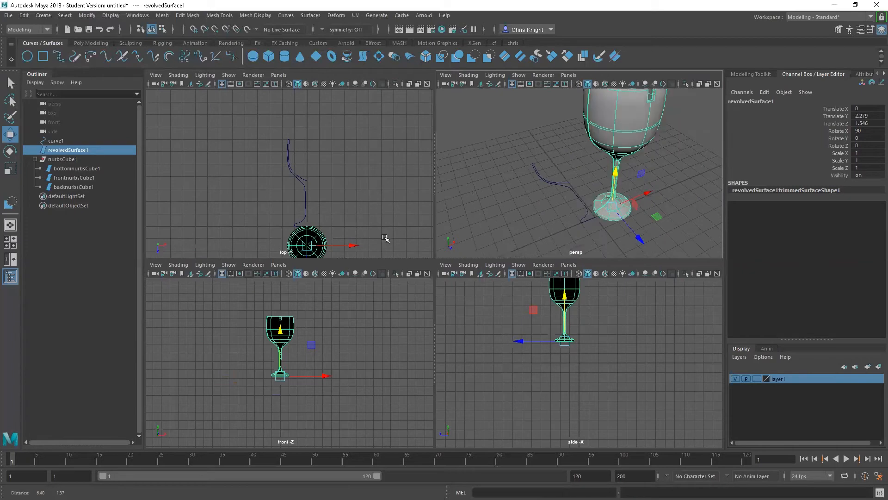
Group the revolved glass surface with the NURBS cube, and rename the group as copa
{"action": "left_click", "coordinate": [36, 159]}
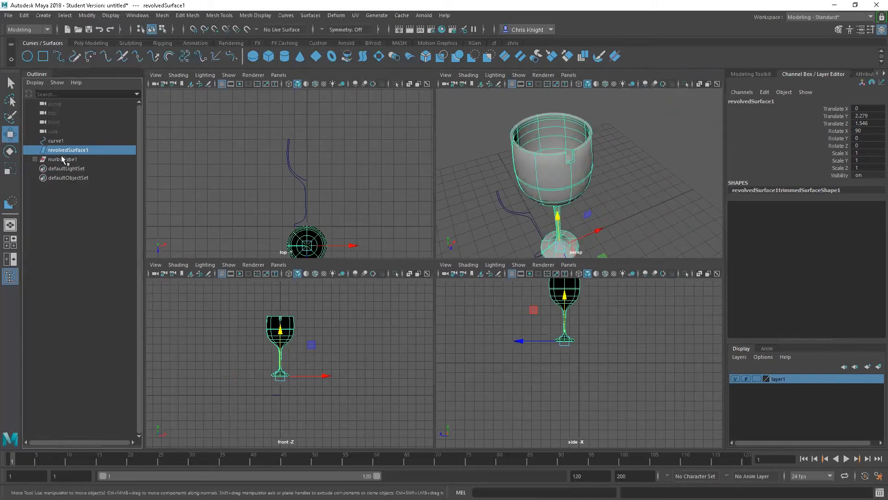
{"action": "left_click", "coordinate": [68, 159], "text": "ctrl"}
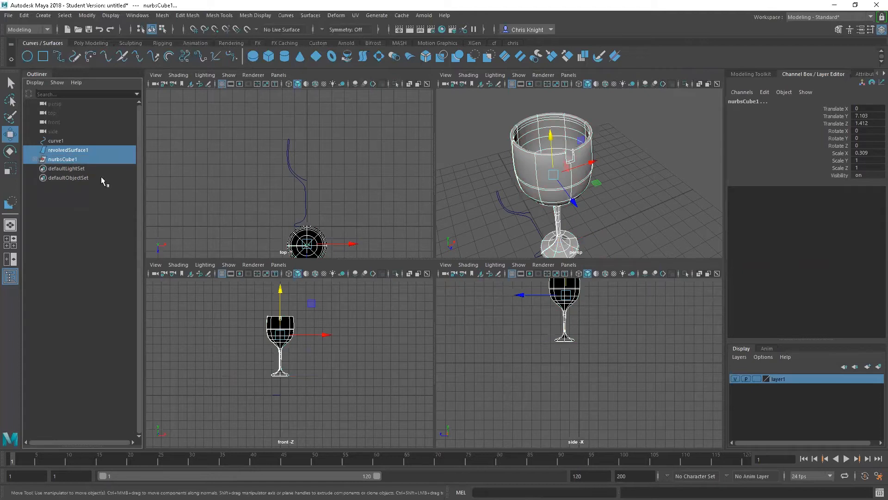
{"action": "key", "text": "ctrl+g"}
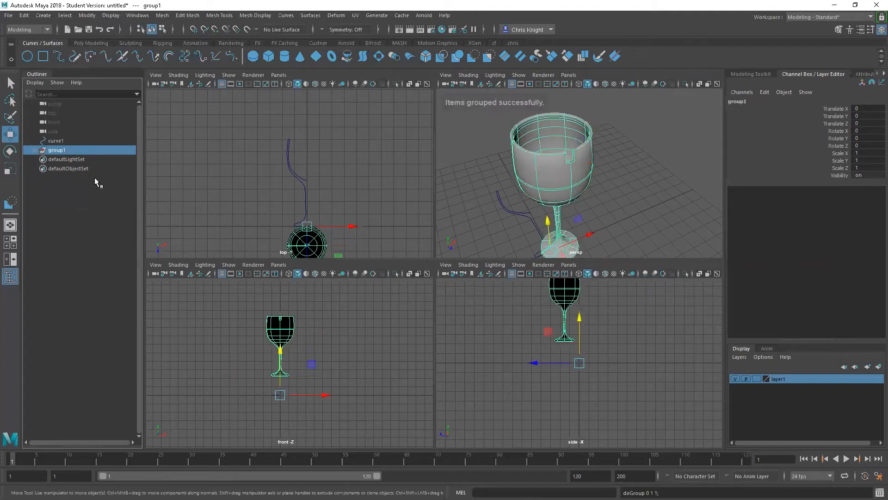
{"action": "double_click", "coordinate": [62, 150]}
{"action": "type", "text": "copa"}
{"action": "key", "text": "Return"}
{"action": "left_click", "coordinate": [91, 207]}
{"action": "left_click", "coordinate": [55, 150]}
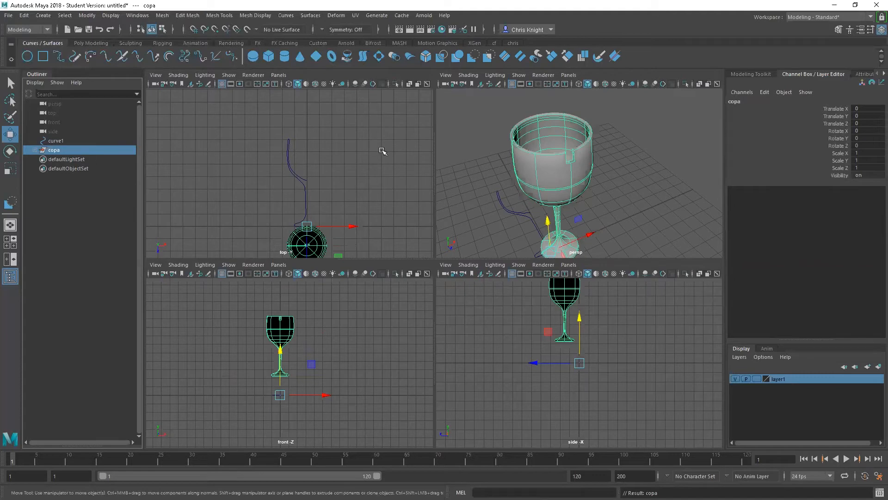
Move the copa group along X to about 3.53, and then back to about -0.46
{"action": "left_click_drag", "start_coordinate": [590, 235], "coordinate": [616, 162]}
{"action": "scroll", "coordinate": [617, 162], "scroll_direction": "up", "scroll_amount": 5}
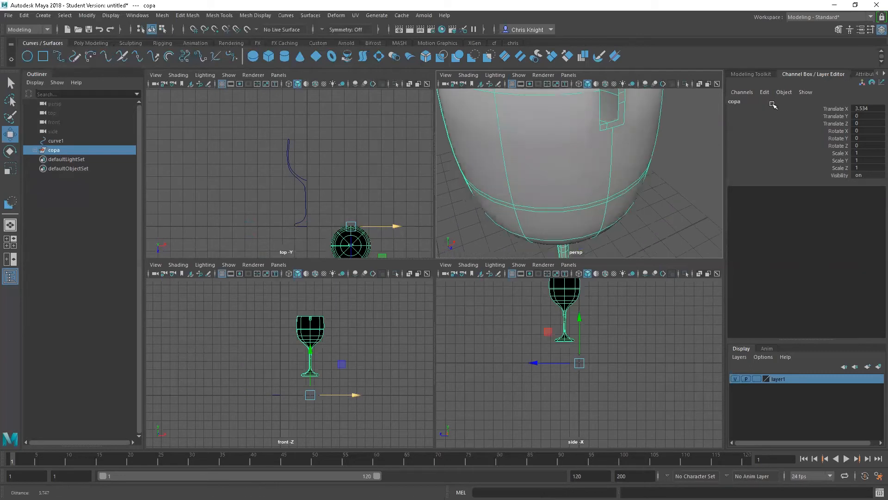
{"action": "scroll", "coordinate": [637, 142], "scroll_direction": "down", "scroll_amount": 7}
{"action": "left_click_drag", "start_coordinate": [623, 182], "coordinate": [572, 198]}
{"action": "left_click_drag", "start_coordinate": [572, 199], "coordinate": [509, 199], "text": "alt"}
{"action": "right_click_drag", "start_coordinate": [509, 198], "coordinate": [682, 134], "text": "alt"}
{"action": "scroll", "coordinate": [682, 134], "scroll_direction": "up", "scroll_amount": 5}
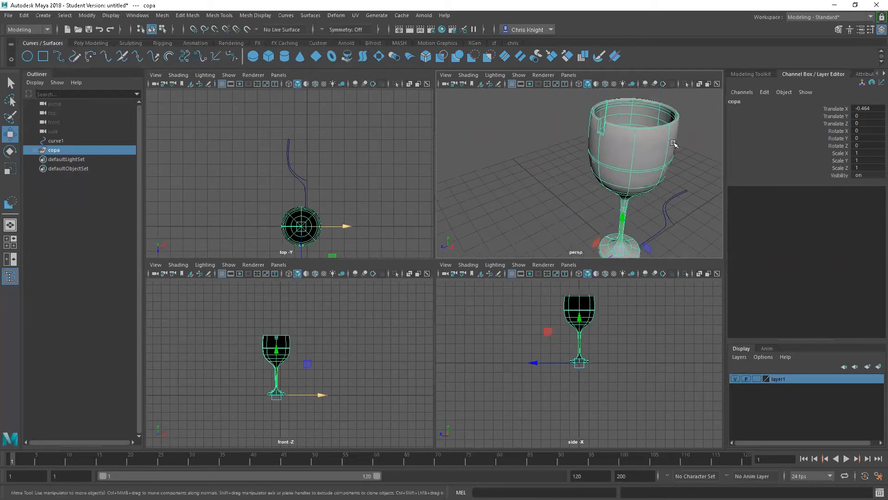
Examine the glass bowl, the notch in its rim and its profile curve from several sides
{"action": "left_click_drag", "start_coordinate": [629, 159], "coordinate": [633, 129], "text": "alt"}
{"action": "scroll", "coordinate": [557, 178], "scroll_direction": "down", "scroll_amount": 3}
{"action": "left_click_drag", "start_coordinate": [603, 186], "coordinate": [593, 178]}
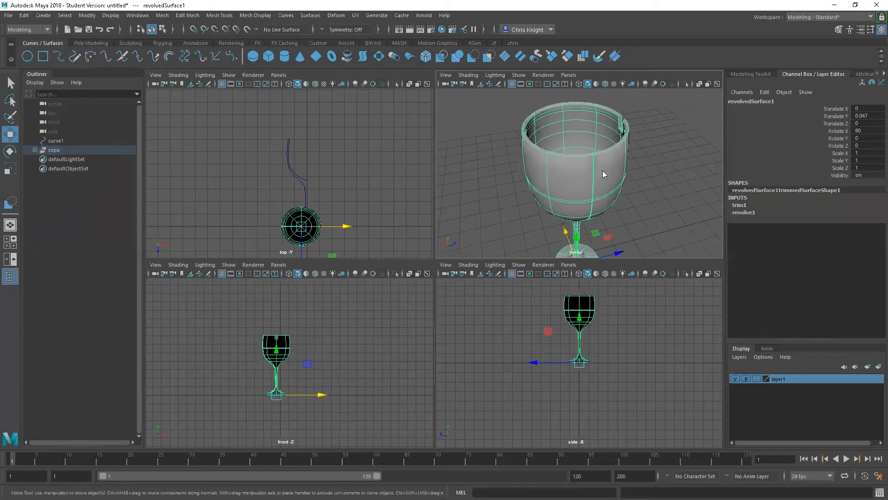
{"action": "right_click_drag", "start_coordinate": [588, 177], "coordinate": [626, 159]}
{"action": "scroll", "coordinate": [629, 160], "scroll_direction": "up", "scroll_amount": 2}
{"action": "scroll", "coordinate": [639, 149], "scroll_direction": "down", "scroll_amount": 4}
{"action": "left_click_drag", "start_coordinate": [635, 151], "coordinate": [581, 136], "text": "alt"}
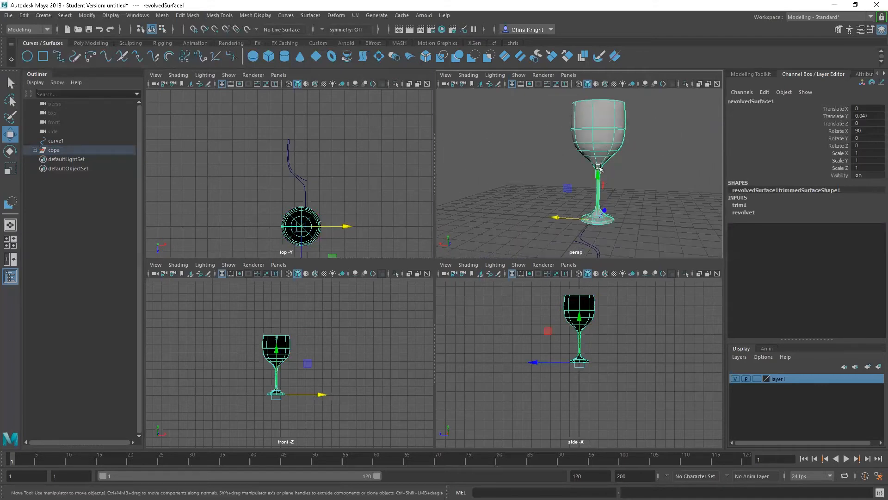
{"action": "left_click_drag", "start_coordinate": [597, 152], "coordinate": [544, 140], "text": "alt"}
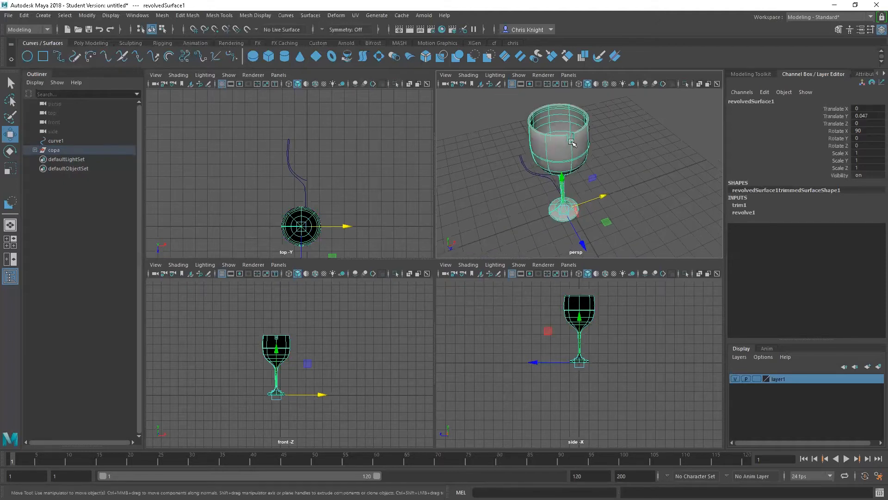
{"action": "right_click_drag", "start_coordinate": [582, 133], "coordinate": [618, 130], "text": "alt"}
{"action": "left_click_drag", "start_coordinate": [618, 132], "coordinate": [599, 151], "text": "alt"}
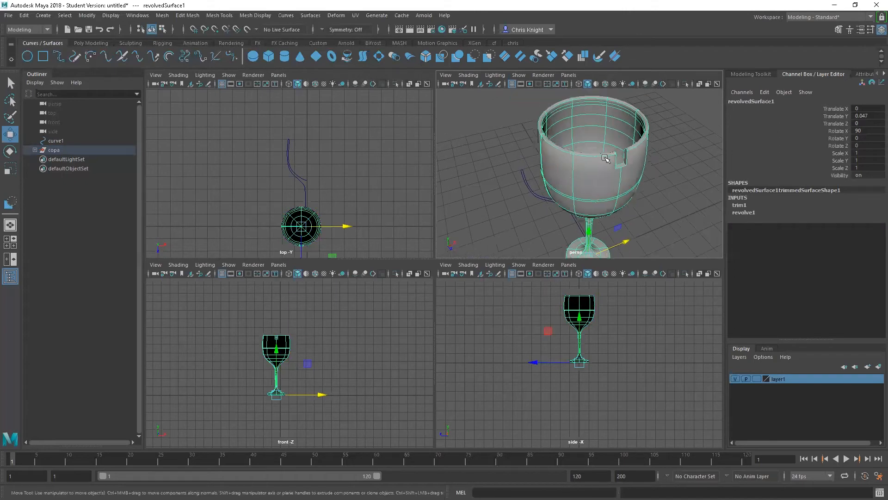
{"action": "right_click_drag", "start_coordinate": [598, 157], "coordinate": [578, 151], "text": "alt"}
{"action": "mouse_move", "coordinate": [618, 160]}
{"action": "left_mouse_down", "text": "alt"}
{"action": "mouse_move", "coordinate": [508, 167]}
{"action": "mouse_move", "coordinate": [482, 154]}
{"action": "mouse_move", "coordinate": [608, 158]}
{"action": "mouse_move", "coordinate": [603, 163]}
{"action": "left_mouse_up", "text": "alt"}
{"action": "left_click_drag", "start_coordinate": [649, 116], "coordinate": [610, 129], "text": "alt"}
Delete the glass and its profile curve, followed by the leftover copa group, to empty the scene
{"action": "left_click_drag", "start_coordinate": [662, 116], "coordinate": [517, 253]}
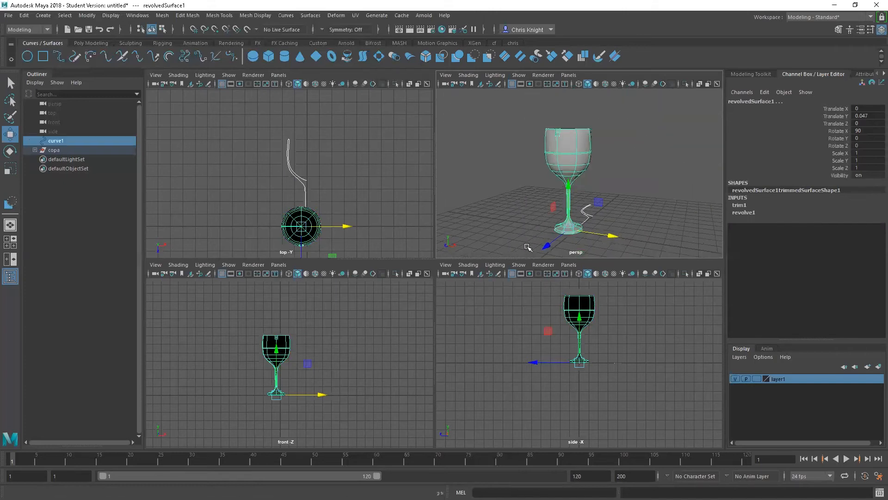
{"action": "key", "text": "Delete"}
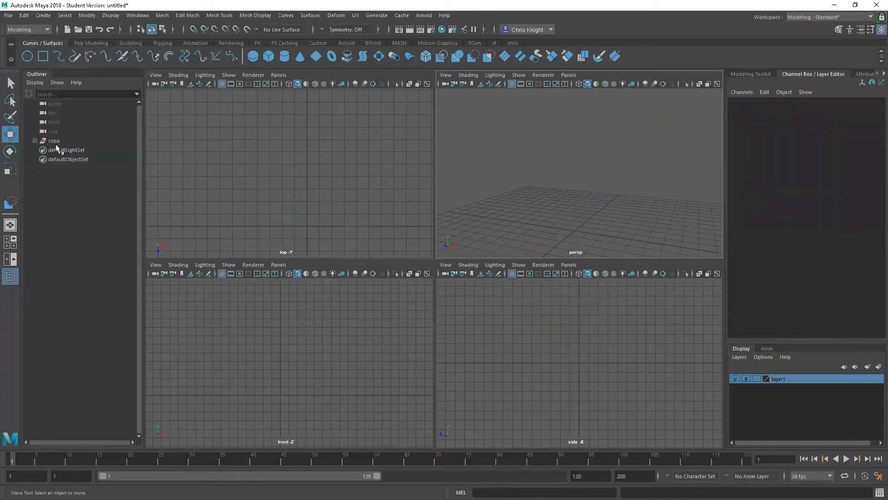
{"action": "left_click", "coordinate": [58, 141]}
{"action": "key", "text": "Delete"}
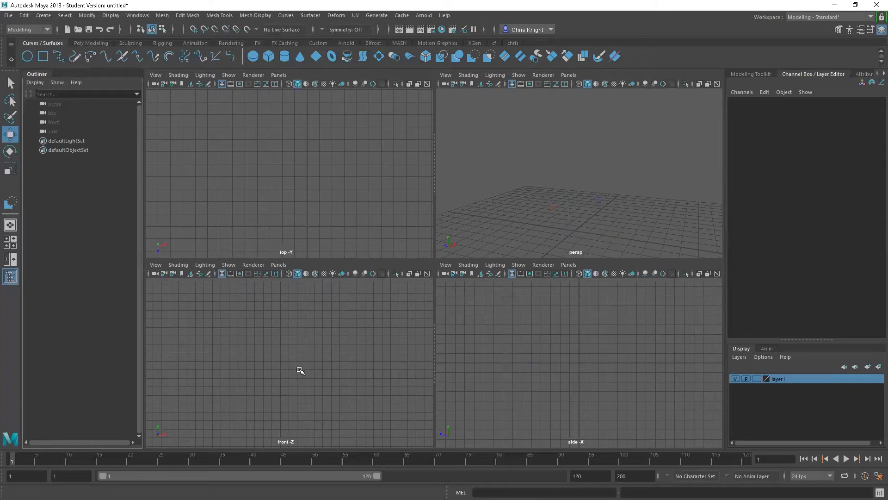
Draw a slightly wavy, nearly horizontal CV curve in the enlarged front view as the upper edge of a square outline, and deselect it
{"action": "key", "text": "space"}
{"action": "middle_click_drag", "start_coordinate": [471, 269], "coordinate": [319, 214], "text": "alt"}
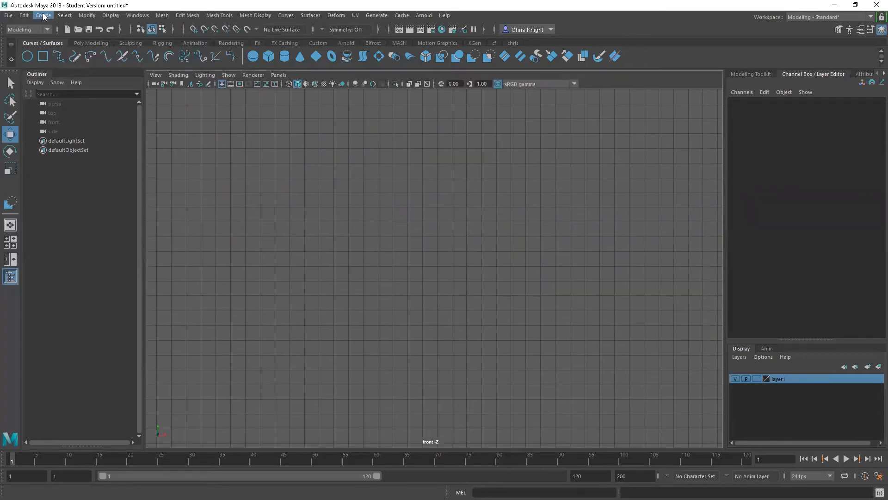
{"action": "left_click", "coordinate": [43, 15]}
{"action": "mouse_move", "coordinate": [86, 85]}
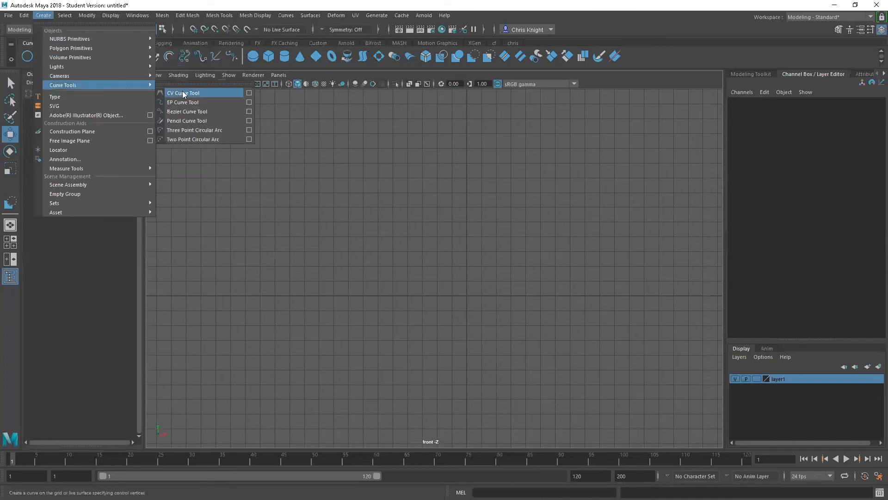
{"action": "left_click", "coordinate": [250, 93]}
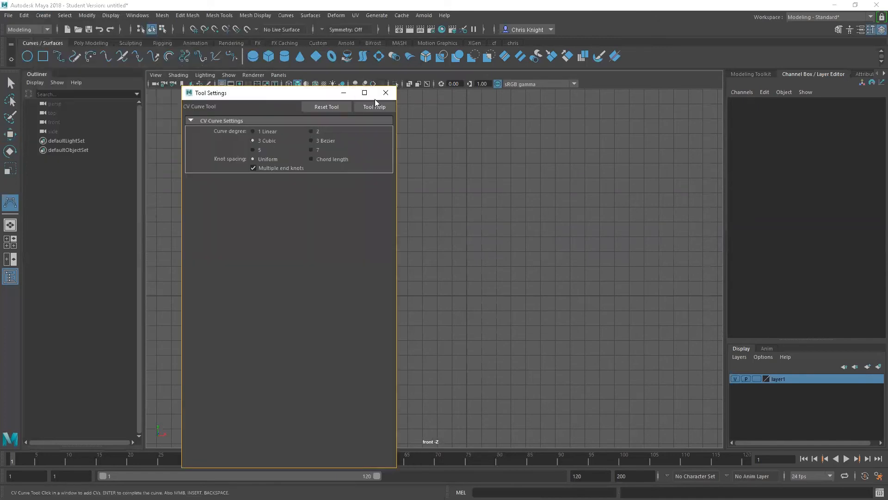
{"action": "left_click", "coordinate": [386, 92]}
{"action": "left_click", "coordinate": [356, 153]}
{"action": "left_click", "coordinate": [380, 155]}
{"action": "left_click", "coordinate": [398, 152]}
{"action": "left_click", "coordinate": [418, 150]}
{"action": "left_click", "coordinate": [445, 149]}
{"action": "left_click", "coordinate": [468, 150]}
{"action": "left_click", "coordinate": [497, 148]}
{"action": "left_click", "coordinate": [532, 146]}
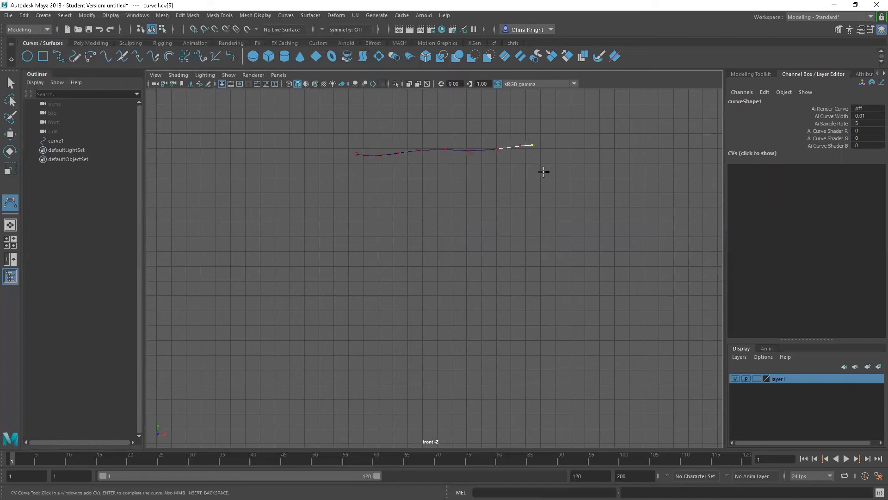
{"action": "key", "text": "w"}
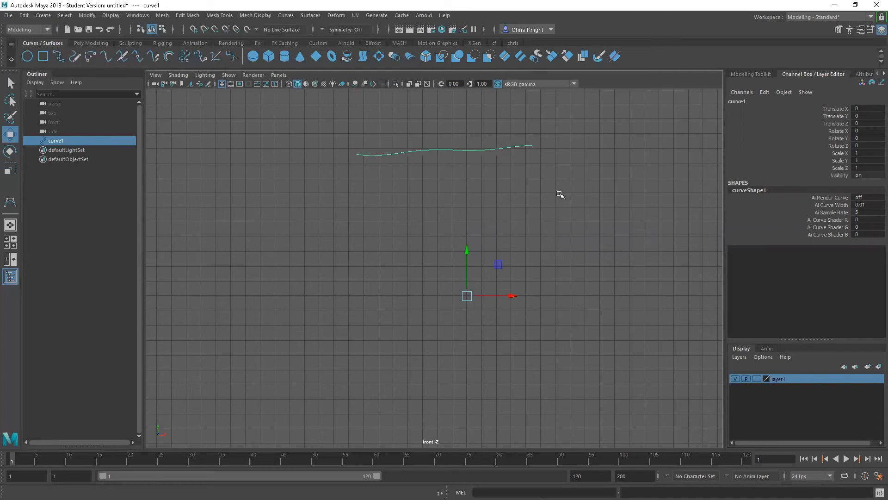
{"action": "left_click", "coordinate": [535, 153]}
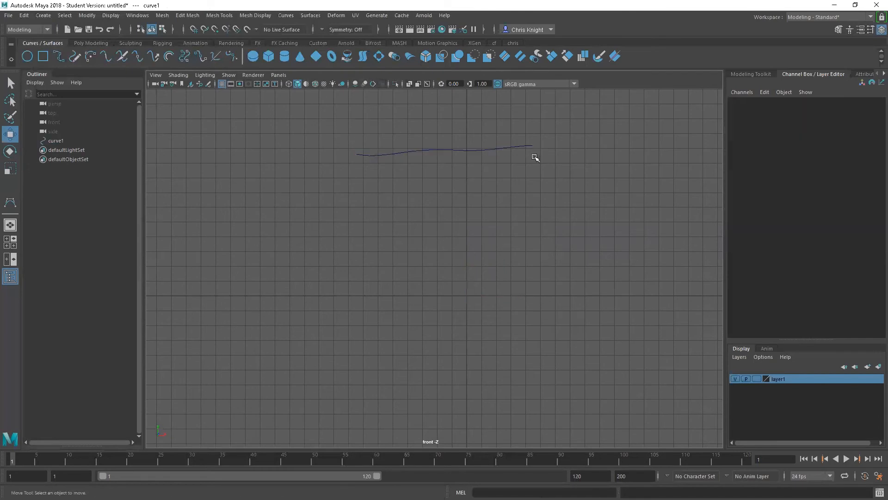
Draw a second wavy CV curve running down from the upper curve's right end as the outline's right edge, and deselect it
{"action": "left_click", "coordinate": [10, 202]}
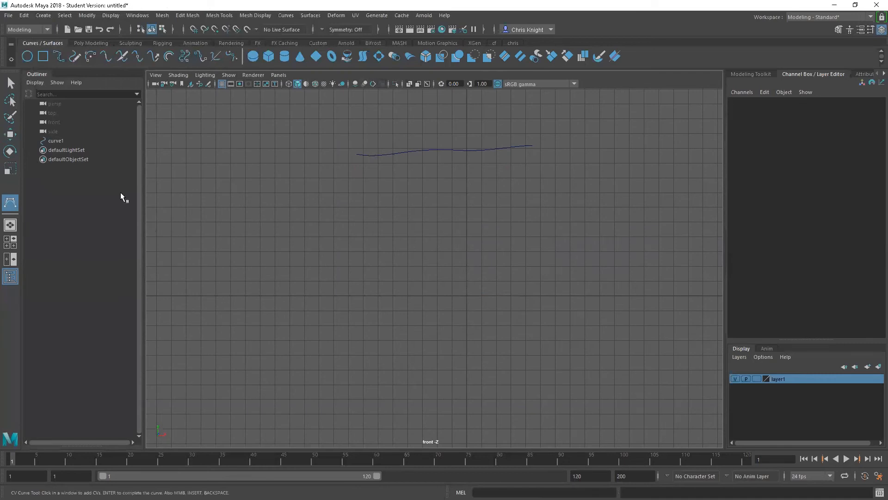
{"action": "left_click", "coordinate": [540, 149]}
{"action": "left_click", "coordinate": [542, 161]}
{"action": "left_click", "coordinate": [541, 173]}
{"action": "left_click", "coordinate": [535, 186]}
{"action": "left_click", "coordinate": [533, 198]}
{"action": "left_click", "coordinate": [538, 220]}
{"action": "left_click", "coordinate": [537, 233]}
{"action": "left_click", "coordinate": [537, 247]}
{"action": "left_click", "coordinate": [538, 259]}
{"action": "left_click", "coordinate": [537, 282]}
{"action": "left_click", "coordinate": [542, 302]}
{"action": "left_click", "coordinate": [542, 316]}
{"action": "key", "text": "w"}
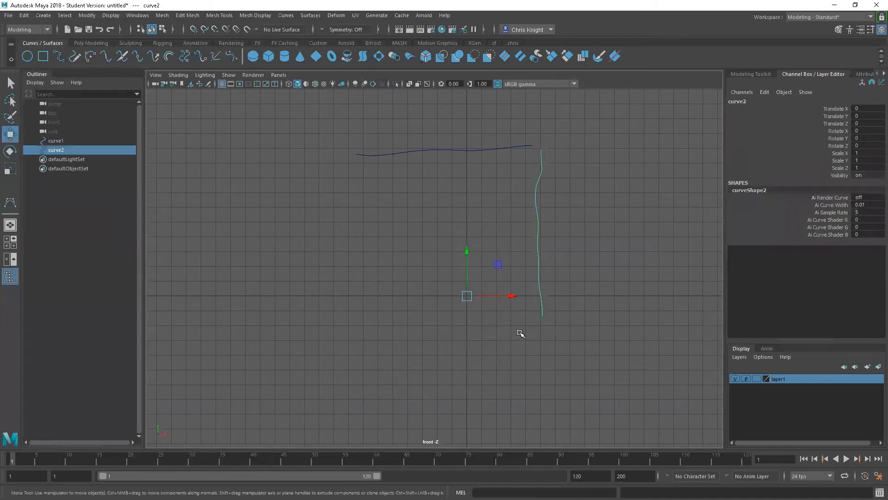
{"action": "left_click", "coordinate": [542, 323]}
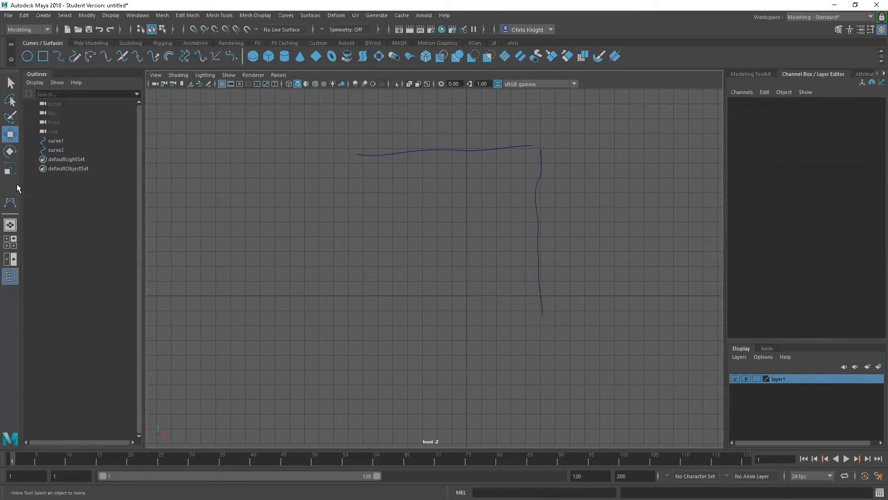
Draw a third CV curve from the right edge's lower end leftward beyond the upper curve's left end as the lower edge
{"action": "left_click", "coordinate": [10, 202]}
{"action": "left_click", "coordinate": [542, 321]}
{"action": "left_click", "coordinate": [524, 317]}
{"action": "left_click", "coordinate": [490, 315]}
{"action": "left_click", "coordinate": [450, 318]}
{"action": "left_click", "coordinate": [381, 322]}
{"action": "left_click", "coordinate": [344, 323]}
{"action": "left_click", "coordinate": [297, 325]}
{"action": "key", "text": "w"}
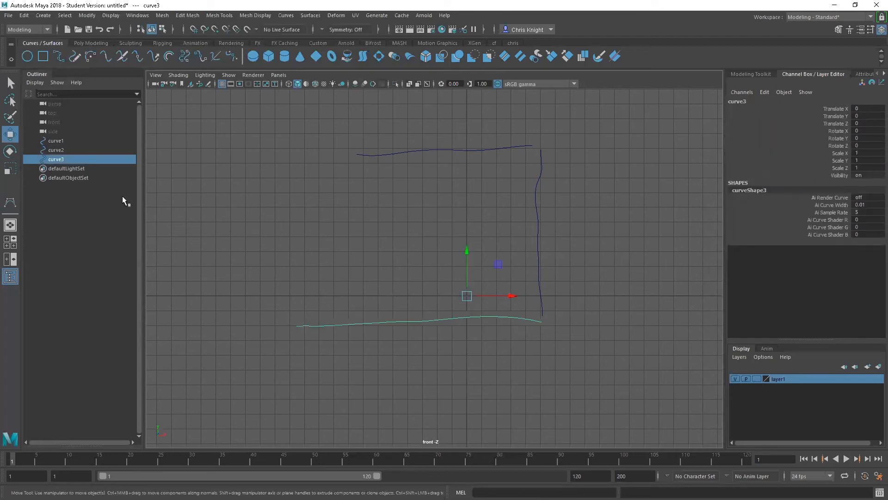
Draw a fourth wavy CV curve from the upper curve's left end down to the lower curve as the outline's left edge
{"action": "left_click", "coordinate": [11, 202]}
{"action": "left_click", "coordinate": [346, 157]}
{"action": "left_click", "coordinate": [347, 179]}
{"action": "left_click", "coordinate": [341, 219]}
{"action": "left_click", "coordinate": [350, 248]}
{"action": "left_click", "coordinate": [358, 269]}
{"action": "left_click", "coordinate": [352, 315]}
{"action": "key", "text": "Return"}
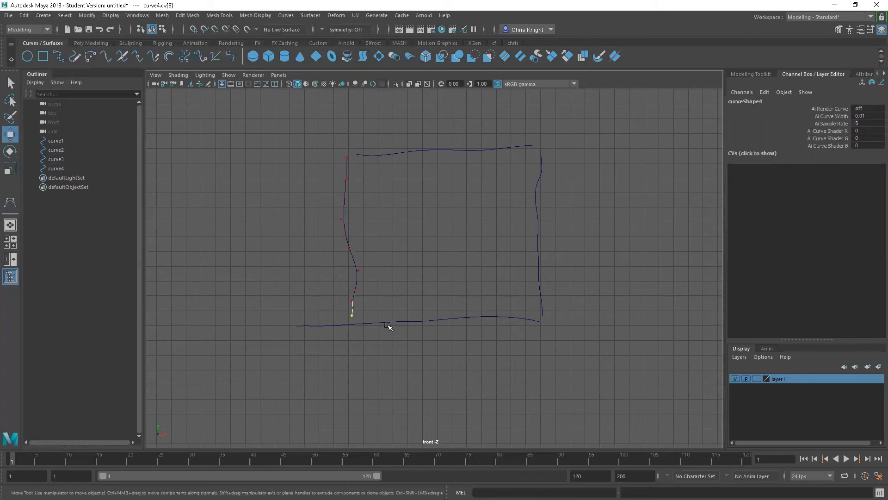
{"action": "key", "text": "w"}
Shorten the lower curve by deleting the control vertices that extend past the left edge curve
{"action": "right_click_drag", "start_coordinate": [341, 326], "coordinate": [293, 252]}
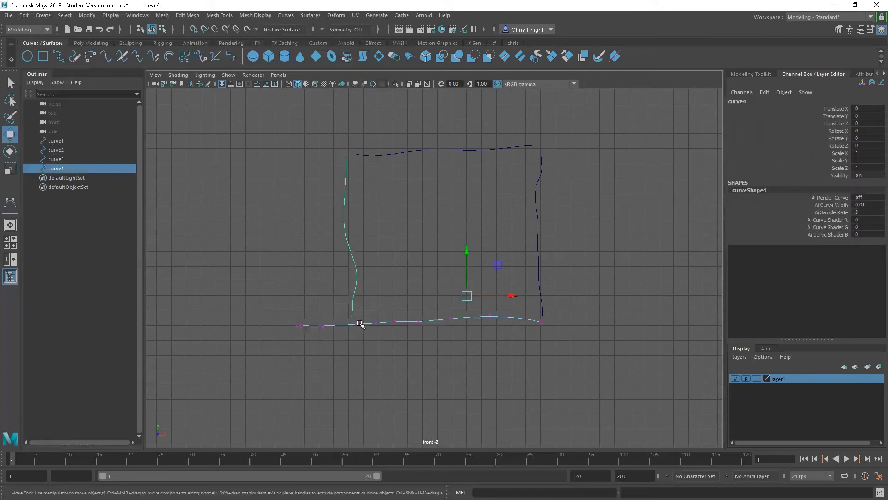
{"action": "left_click_drag", "start_coordinate": [262, 313], "coordinate": [326, 350]}
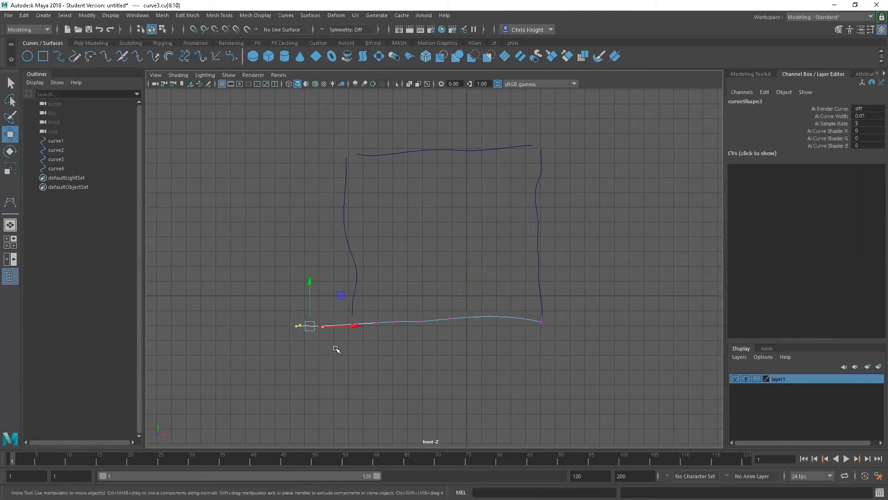
{"action": "key", "text": "Delete"}
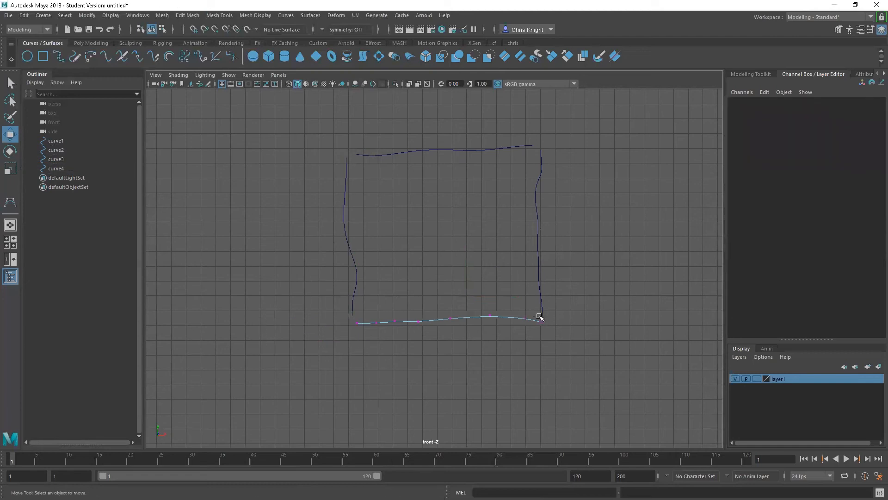
Create a Boundary surface from all four edge curves and show it in the enlarged perspective view
{"action": "right_click_drag", "start_coordinate": [450, 345], "coordinate": [483, 243]}
{"action": "left_click_drag", "start_coordinate": [625, 115], "coordinate": [312, 335]}
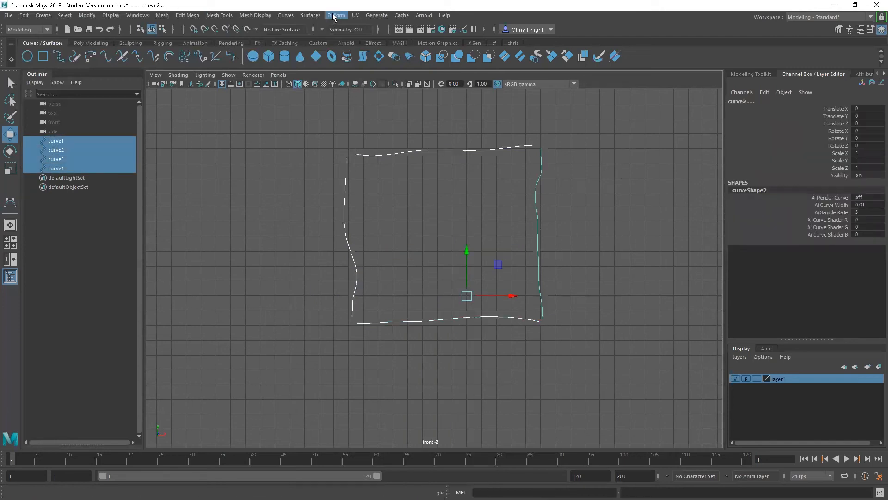
{"action": "left_click", "coordinate": [312, 21]}
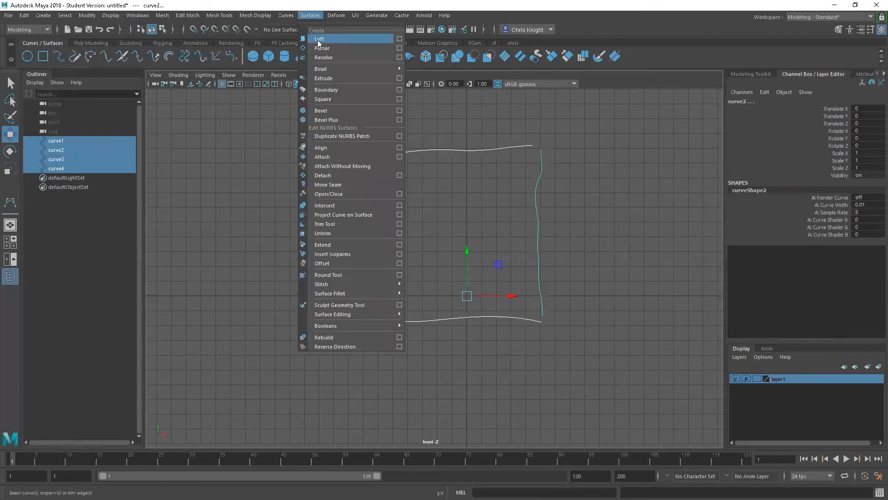
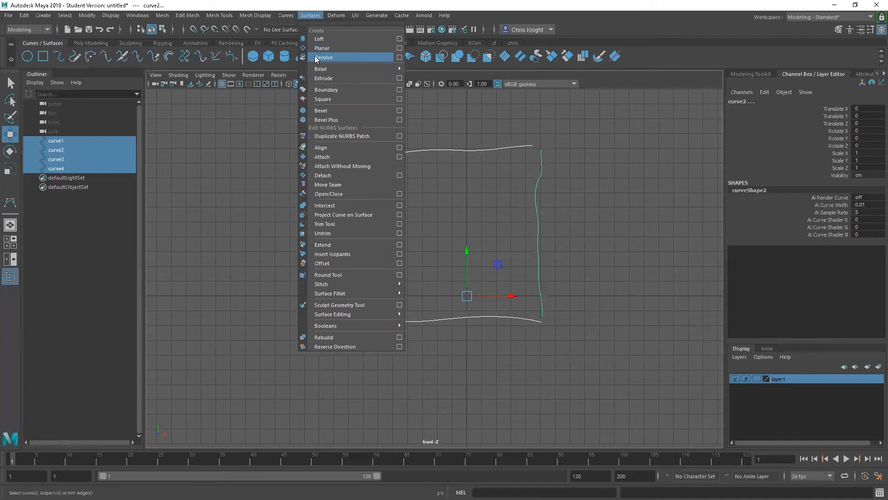
{"action": "left_click", "coordinate": [325, 91]}
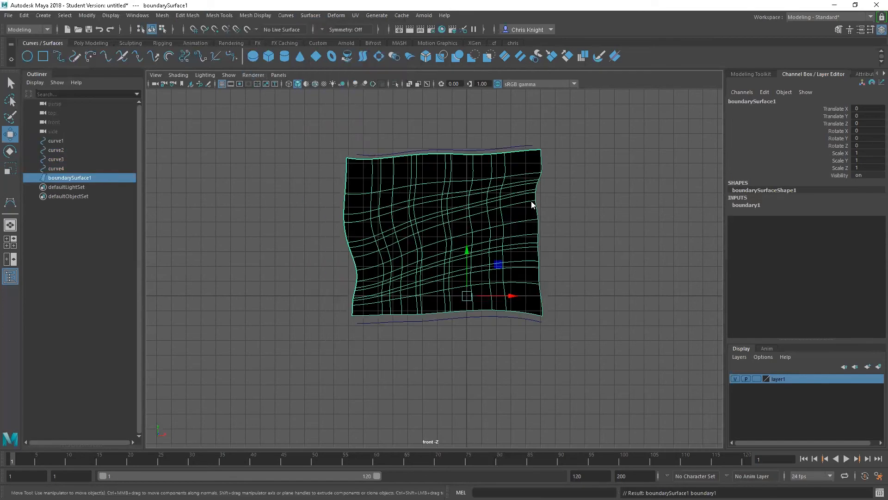
{"action": "key", "text": "space"}
{"action": "key", "text": "space"}
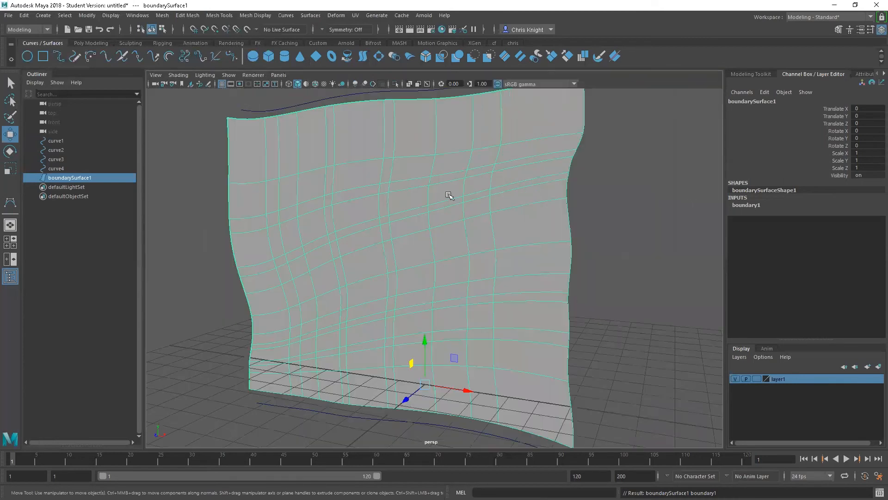
Pull a middle control vertex of the upper curve out of plane along Z to bend the boundary surface
{"action": "scroll", "coordinate": [505, 195], "scroll_direction": "down", "scroll_amount": 5}
{"action": "left_click_drag", "start_coordinate": [473, 215], "coordinate": [452, 187], "text": "alt"}
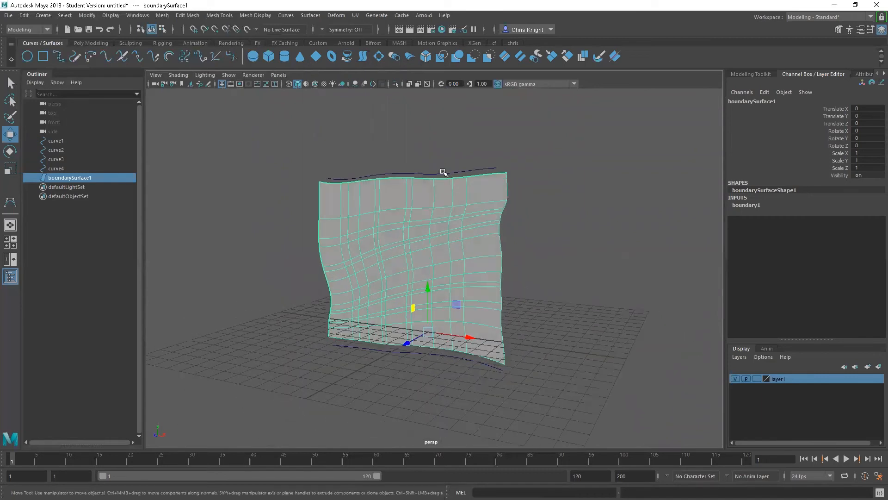
{"action": "left_click_drag", "start_coordinate": [458, 196], "coordinate": [426, 224], "text": "alt"}
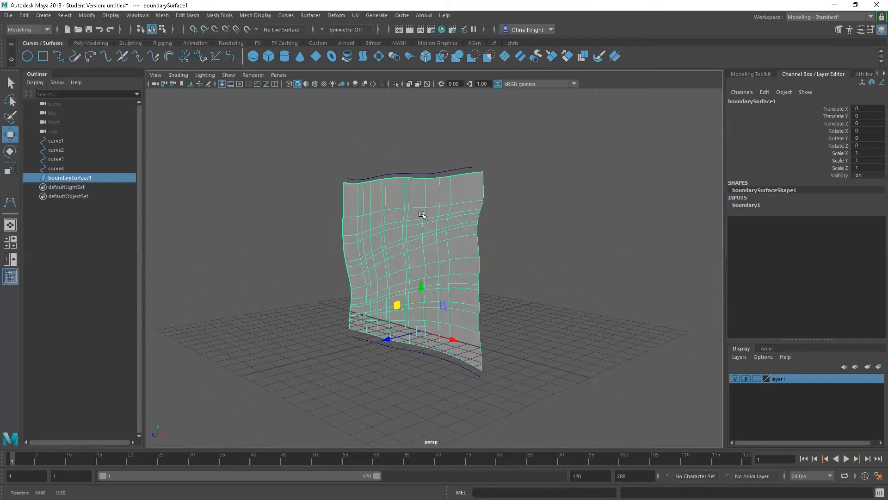
{"action": "mouse_move", "coordinate": [448, 181]}
{"action": "left_mouse_down", "text": "alt"}
{"action": "mouse_move", "coordinate": [462, 181]}
{"action": "mouse_move", "coordinate": [419, 190]}
{"action": "mouse_move", "coordinate": [435, 184]}
{"action": "left_mouse_up", "text": "alt"}
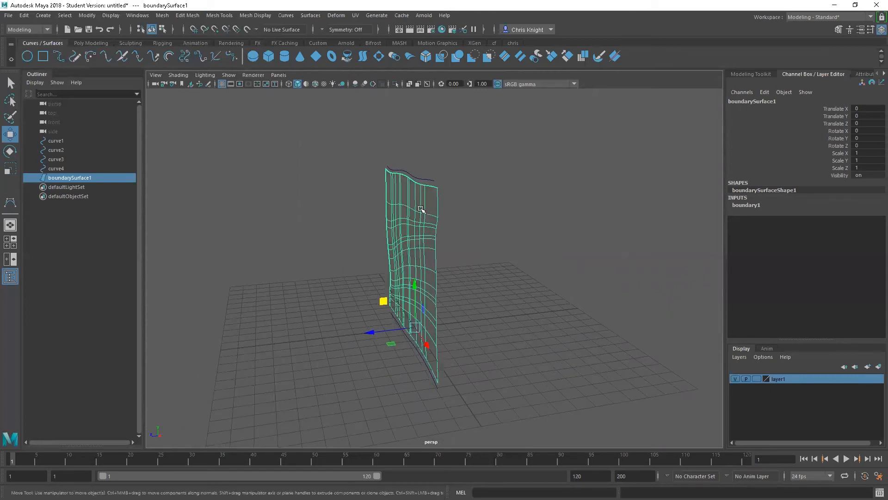
{"action": "left_click_drag", "start_coordinate": [434, 200], "coordinate": [460, 198], "text": "alt"}
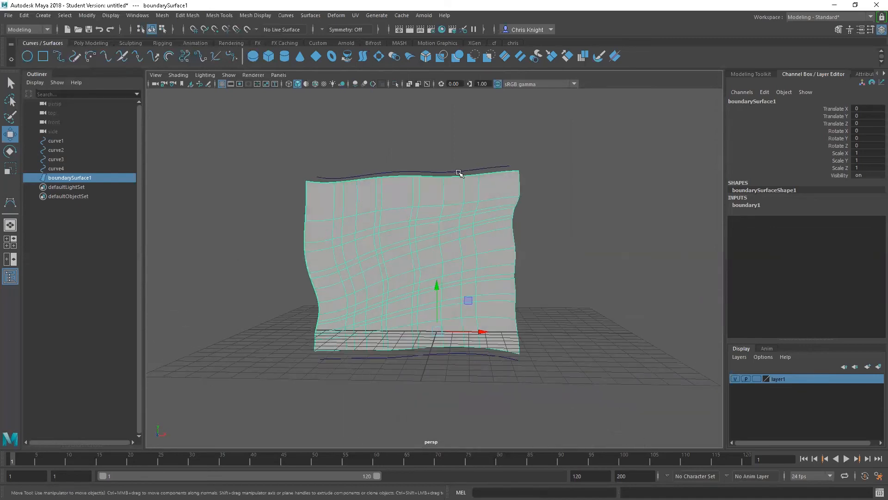
{"action": "right_click_drag", "start_coordinate": [471, 173], "coordinate": [423, 175]}
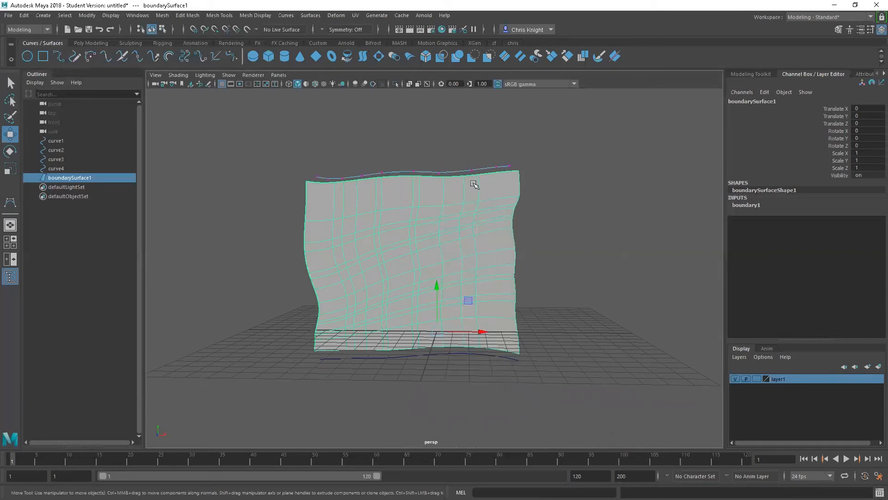
{"action": "left_click", "coordinate": [446, 176]}
{"action": "left_click_drag", "start_coordinate": [440, 189], "coordinate": [394, 190], "text": "alt"}
{"action": "key", "text": "Left"}
{"action": "left_click_drag", "start_coordinate": [426, 219], "coordinate": [373, 216], "text": "alt"}
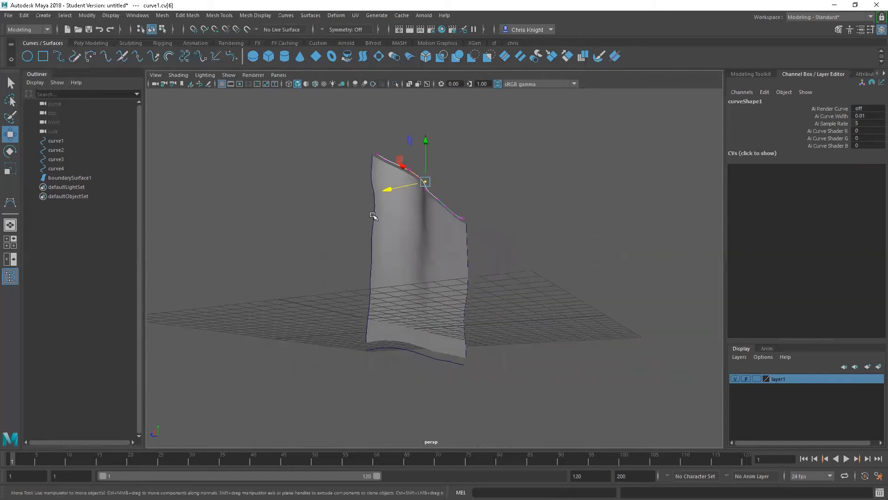
{"action": "right_click", "coordinate": [374, 216]}
{"action": "left_click", "coordinate": [349, 215]}
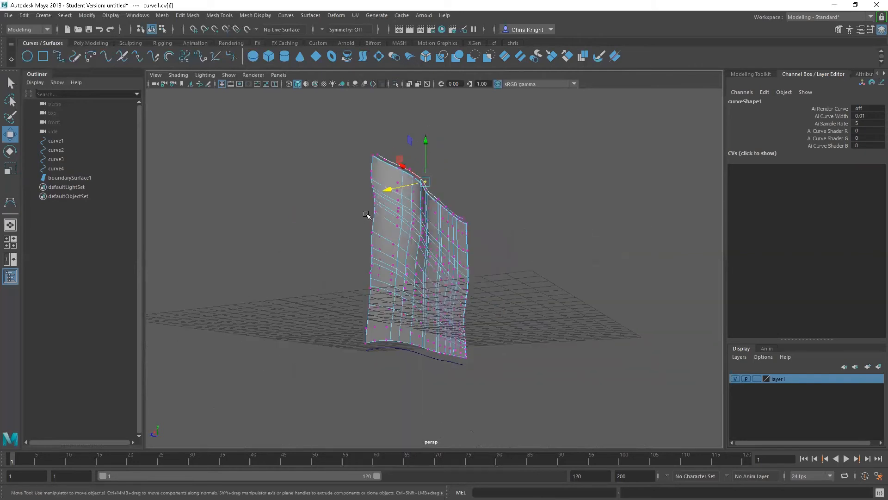
{"action": "left_click", "coordinate": [374, 211]}
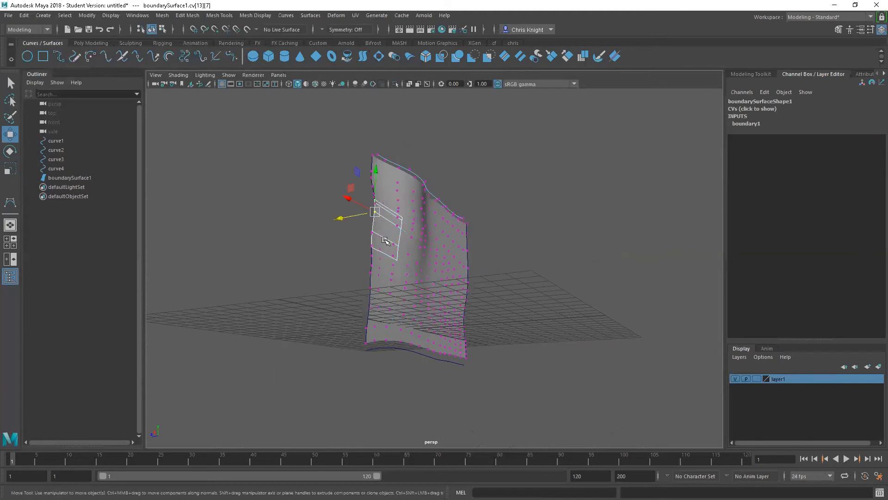
{"action": "right_click", "coordinate": [386, 241]}
{"action": "left_click", "coordinate": [418, 227]}
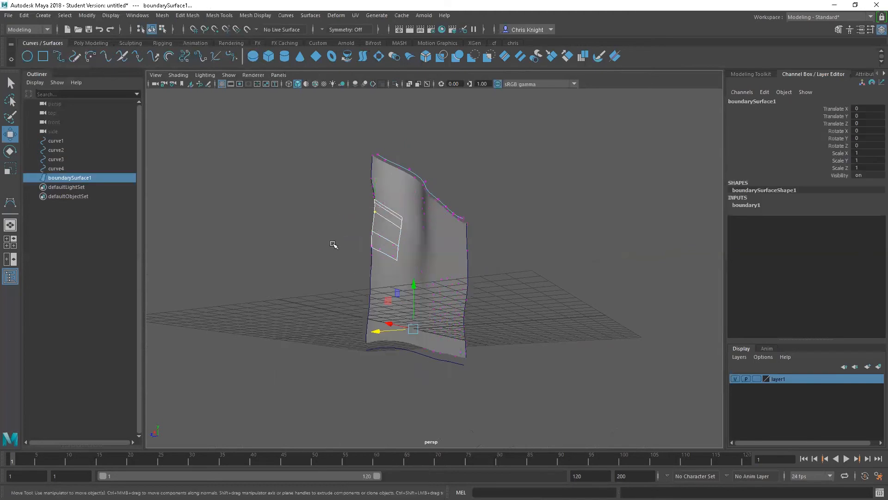
{"action": "left_click", "coordinate": [333, 244]}
Pull a control vertex in the upper half of curve2 out of plane to form a fold across the surface
{"action": "left_click", "coordinate": [56, 150]}
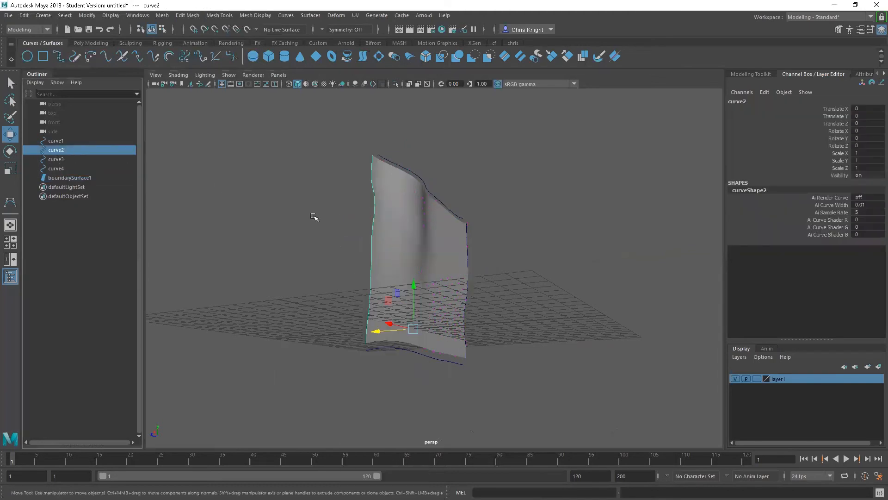
{"action": "right_click", "coordinate": [375, 209]}
{"action": "left_click", "coordinate": [319, 208]}
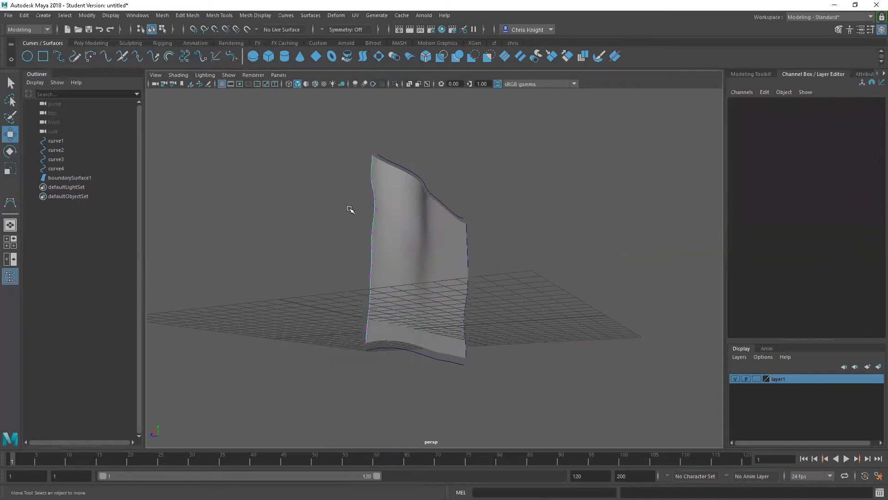
{"action": "left_click", "coordinate": [374, 209]}
{"action": "left_click_drag", "start_coordinate": [394, 212], "coordinate": [452, 223], "text": "alt"}
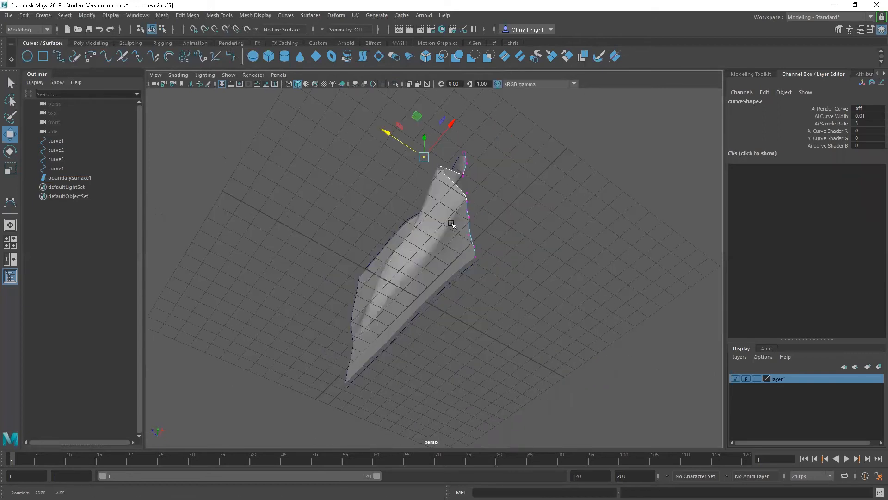
{"action": "left_click", "coordinate": [482, 219]}
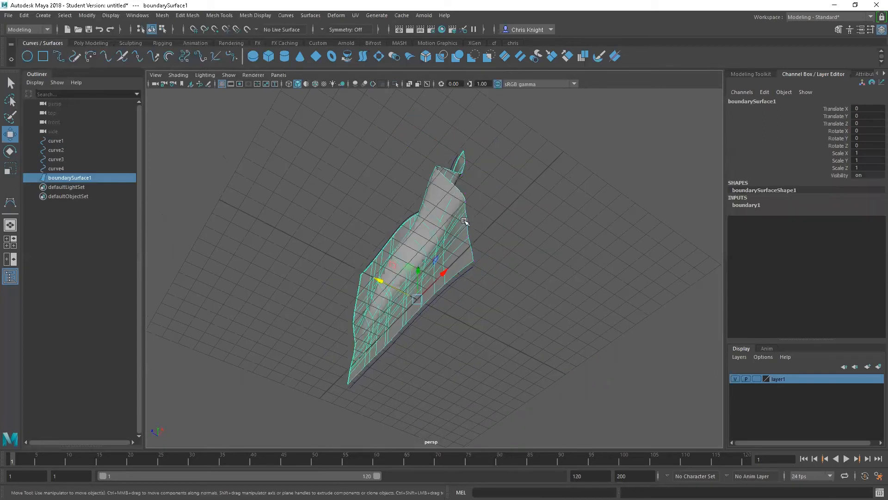
Shift control vertices of curve3, the lower edge, in depth so the bottom of the surface becomes wavy
{"action": "left_click", "coordinate": [59, 160]}
{"action": "right_click_drag", "start_coordinate": [448, 263], "coordinate": [447, 281]}
{"action": "left_click", "coordinate": [424, 301]}
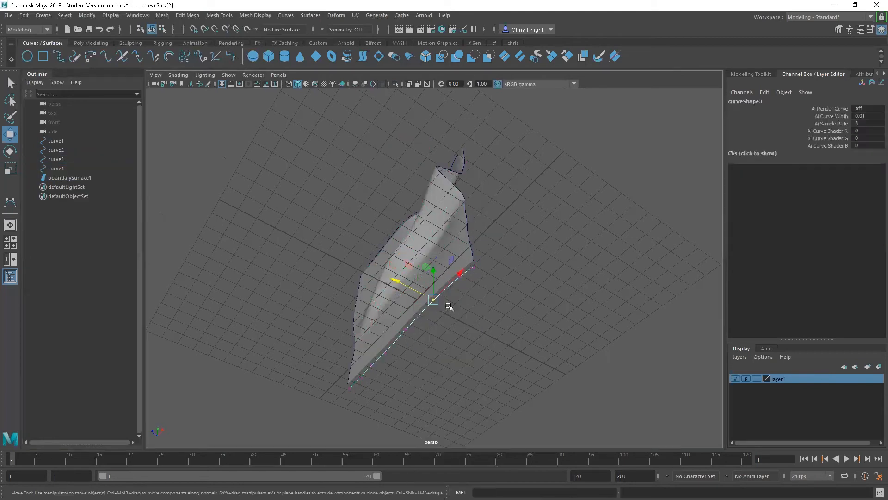
{"action": "left_click_drag", "start_coordinate": [406, 289], "coordinate": [457, 247]}
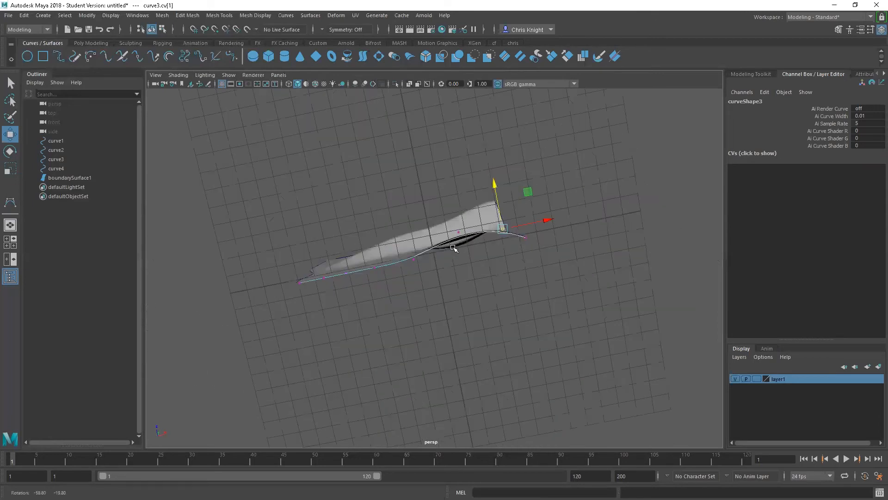
{"action": "left_click", "coordinate": [374, 266]}
{"action": "left_click_drag", "start_coordinate": [362, 225], "coordinate": [464, 259]}
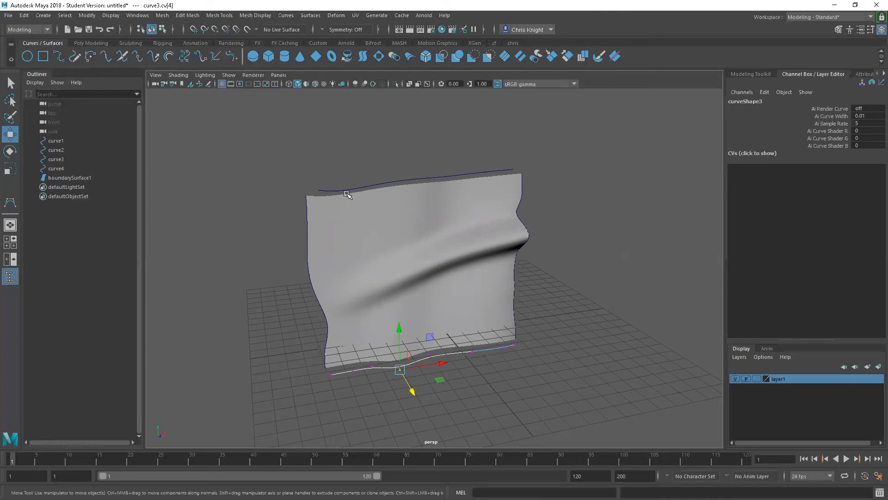
Examine the reshaped surface from several angles, especially the upper corners where the edge curves should meet
{"action": "right_click_drag", "start_coordinate": [350, 194], "coordinate": [501, 171], "text": "alt"}
{"action": "scroll", "coordinate": [452, 185], "scroll_direction": "up", "scroll_amount": 3}
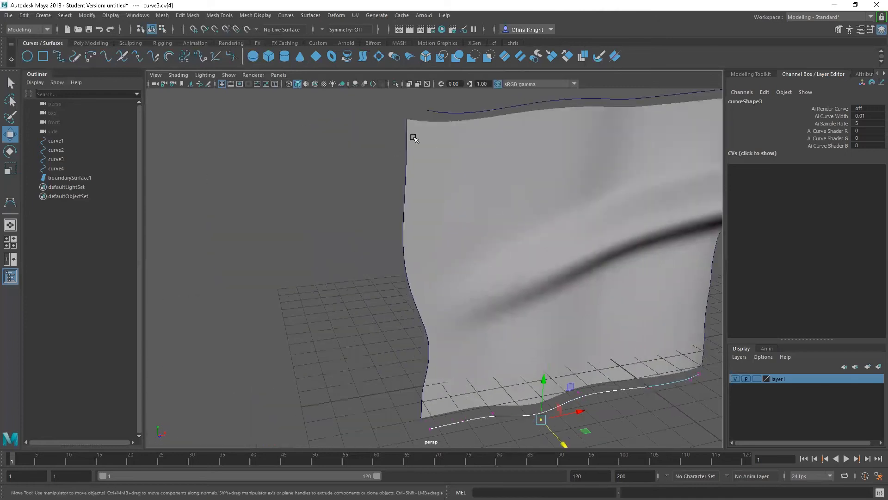
{"action": "right_click_drag", "start_coordinate": [442, 169], "coordinate": [411, 148], "text": "alt"}
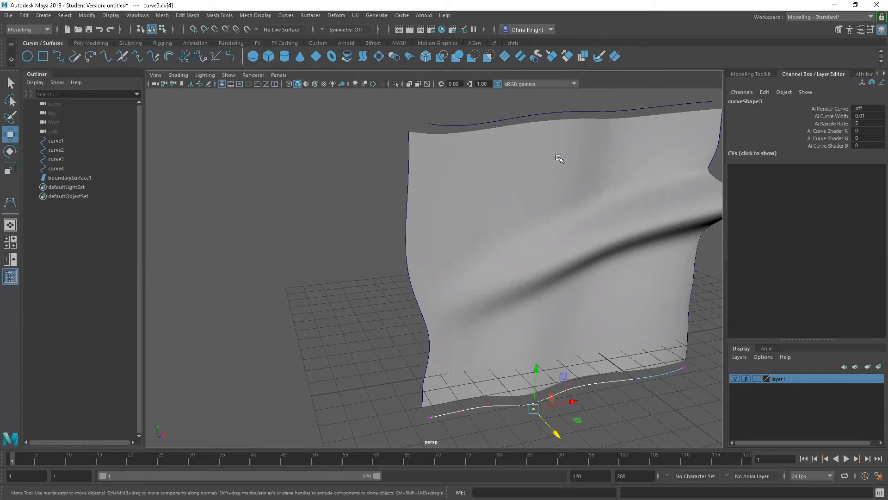
{"action": "left_click_drag", "start_coordinate": [581, 153], "coordinate": [495, 180], "text": "alt"}
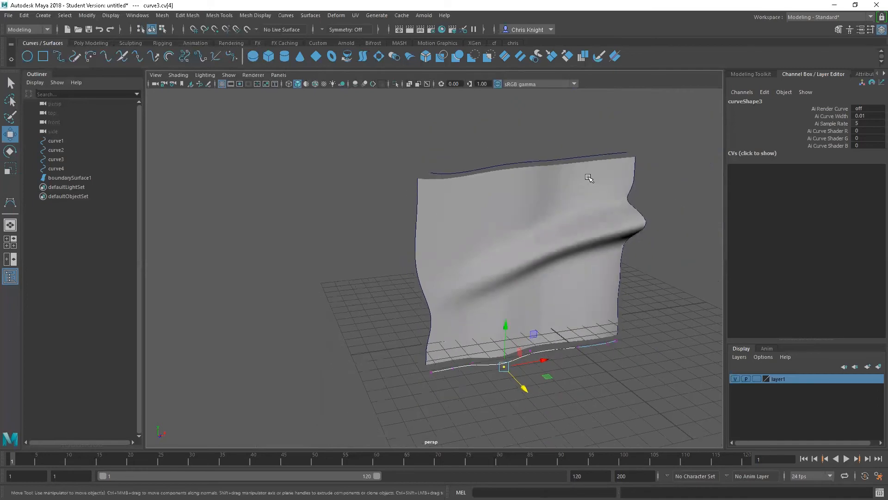
{"action": "mouse_move", "coordinate": [576, 175]}
{"action": "left_mouse_down", "text": "alt"}
{"action": "mouse_move", "coordinate": [471, 171]}
{"action": "mouse_move", "coordinate": [537, 174]}
{"action": "mouse_move", "coordinate": [595, 162]}
{"action": "mouse_move", "coordinate": [626, 187]}
{"action": "mouse_move", "coordinate": [529, 173]}
{"action": "mouse_move", "coordinate": [593, 160]}
{"action": "left_mouse_up", "text": "alt"}
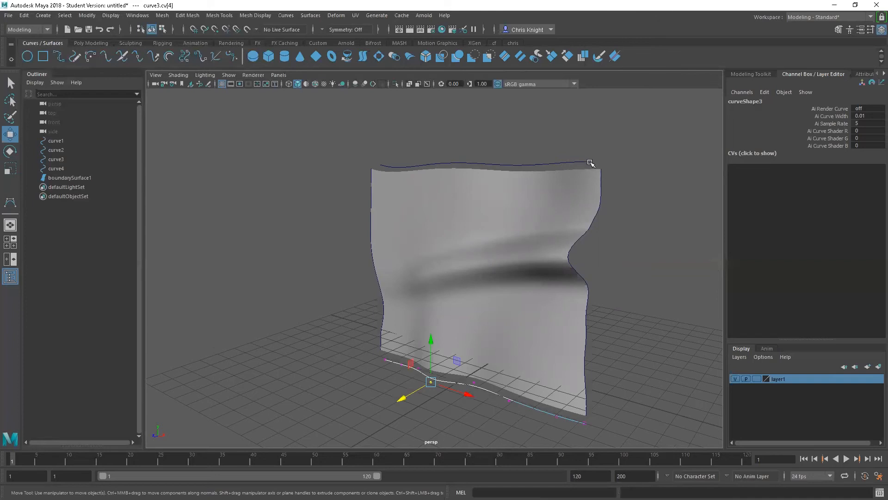
{"action": "left_click_drag", "start_coordinate": [568, 190], "coordinate": [618, 178], "text": "alt"}
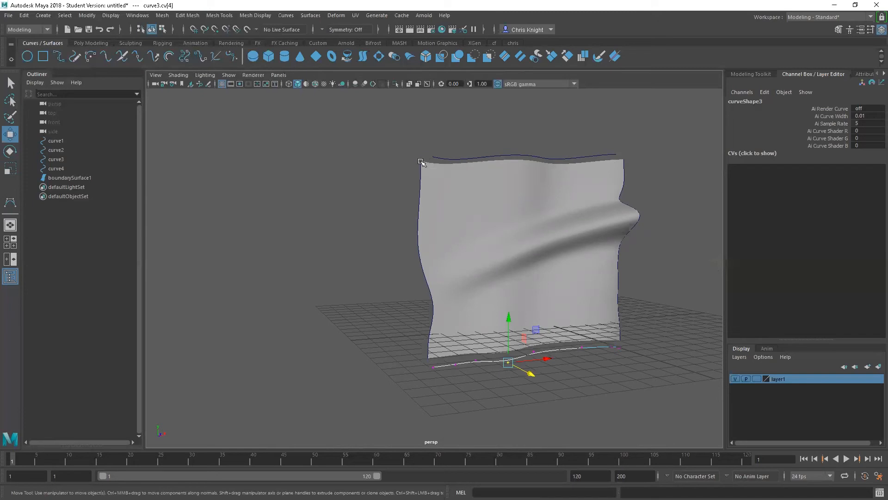
{"action": "left_click_drag", "start_coordinate": [607, 184], "coordinate": [614, 204], "text": "alt"}
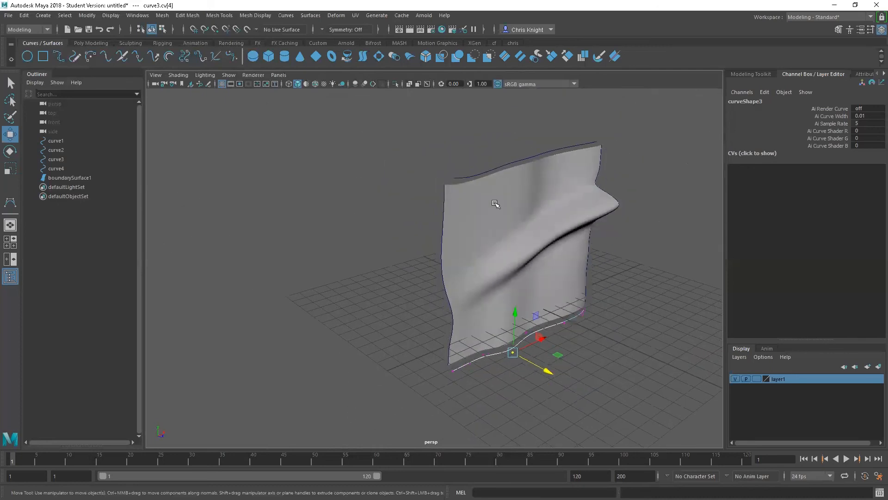
Show the enlarged front view and delete the boundary surface, keeping the four edge curves
{"action": "key", "text": "space"}
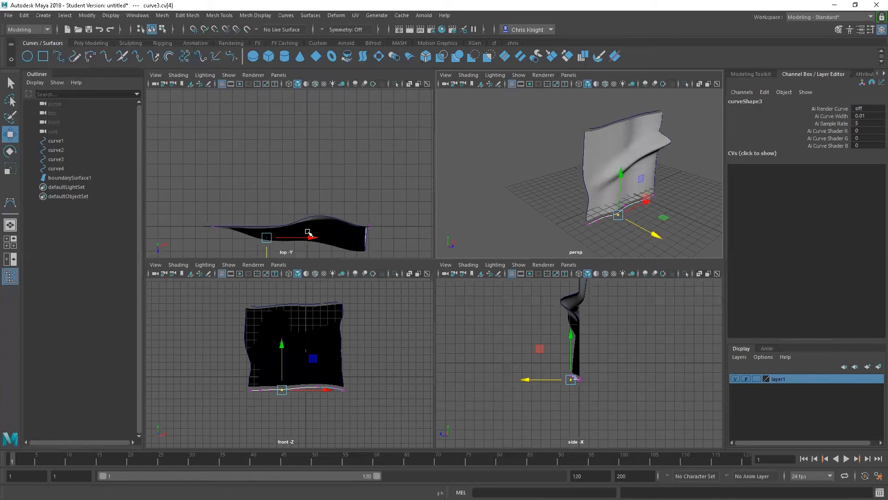
{"action": "key", "text": "space"}
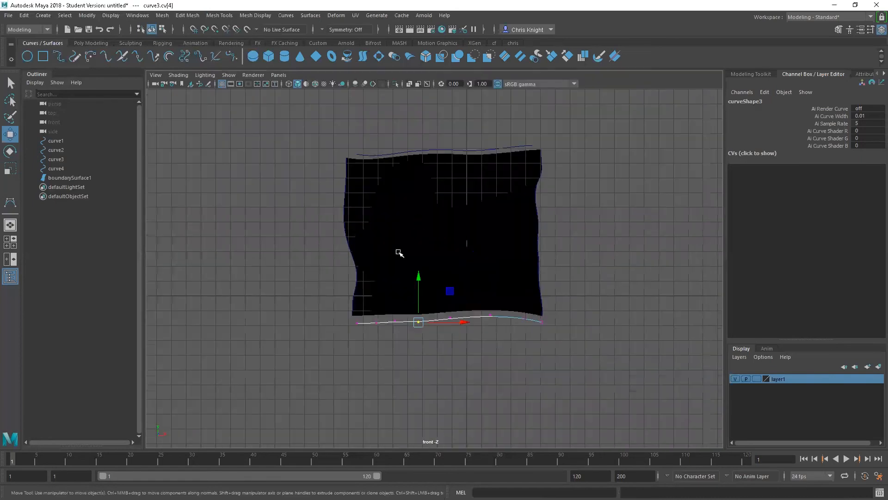
{"action": "left_click", "coordinate": [78, 179]}
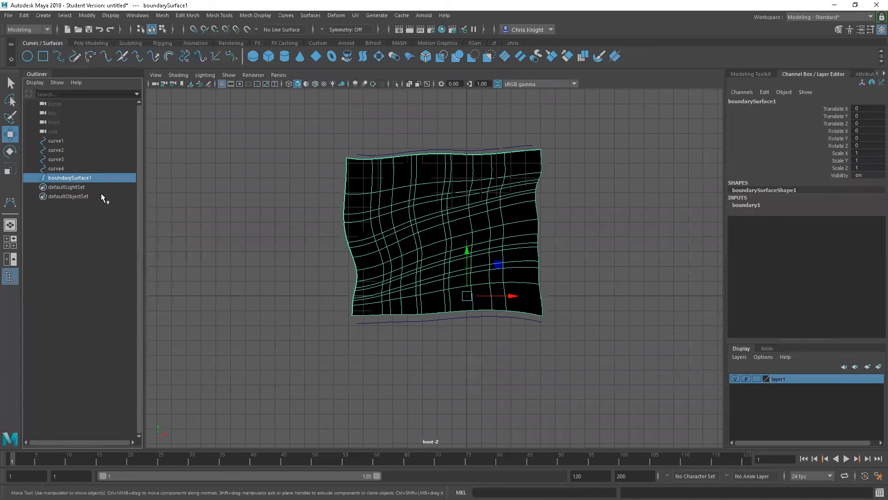
{"action": "key", "text": "Delete"}
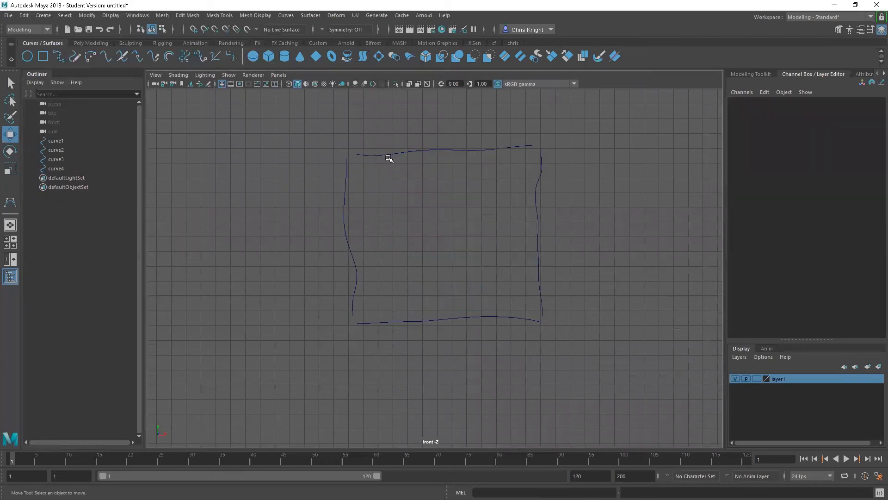
Turn on point snapping and snap the upper curve's left end vertex to the left curve's top end, horizontally and vertically
{"action": "key", "text": "space"}
{"action": "key", "text": "space"}
{"action": "scroll", "coordinate": [484, 228], "scroll_direction": "up", "scroll_amount": 3}
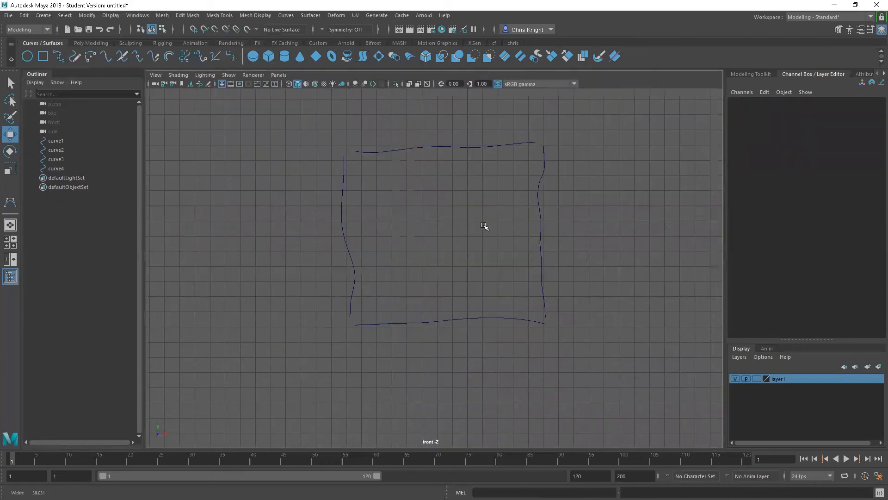
{"action": "middle_click_drag", "start_coordinate": [446, 212], "coordinate": [544, 264], "text": "alt"}
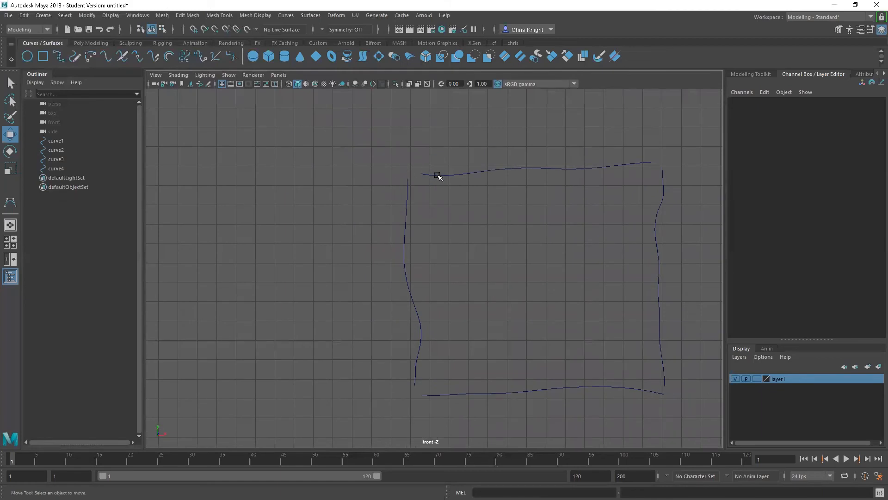
{"action": "right_click_drag", "start_coordinate": [437, 175], "coordinate": [351, 185]}
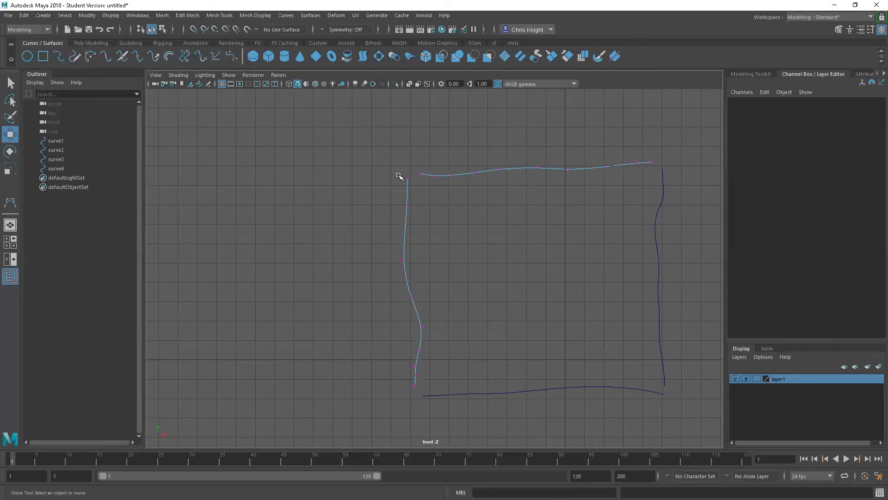
{"action": "left_click_drag", "start_coordinate": [409, 169], "coordinate": [424, 179]}
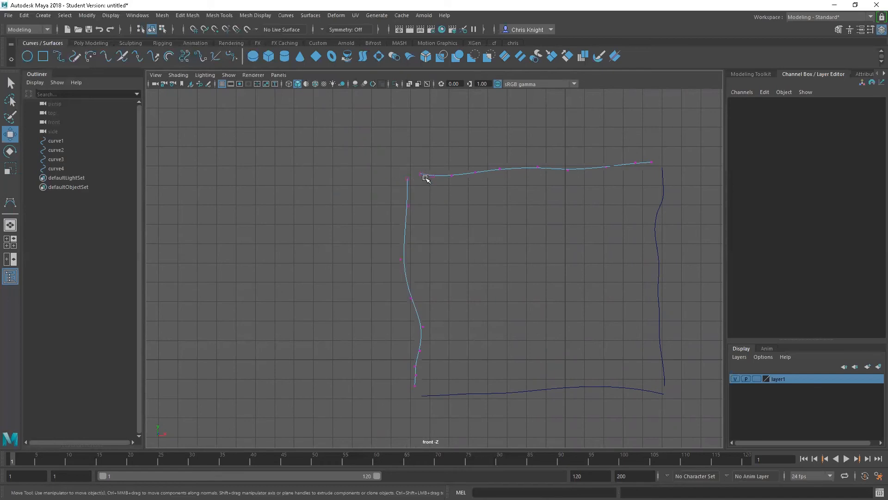
{"action": "left_click", "coordinate": [214, 30]}
{"action": "left_click_drag", "start_coordinate": [464, 173], "coordinate": [406, 174]}
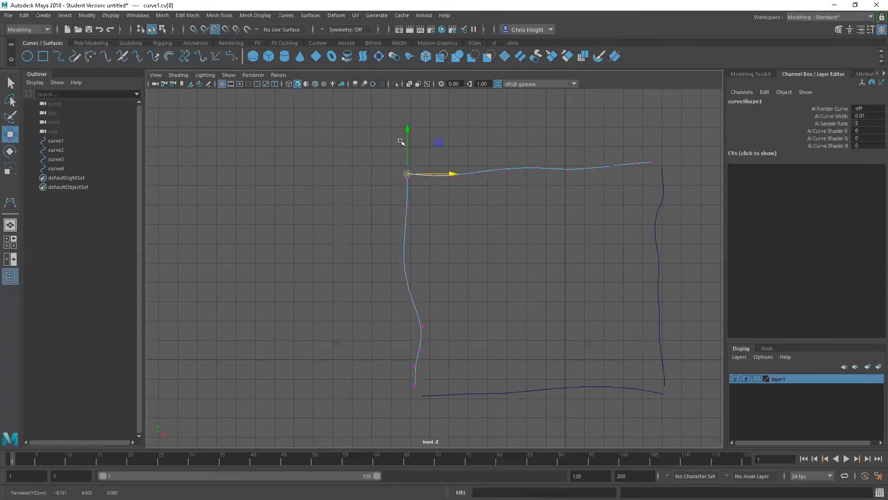
{"action": "left_click_drag", "start_coordinate": [406, 131], "coordinate": [406, 132]}
{"action": "scroll", "coordinate": [462, 182], "scroll_direction": "up", "scroll_amount": 4}
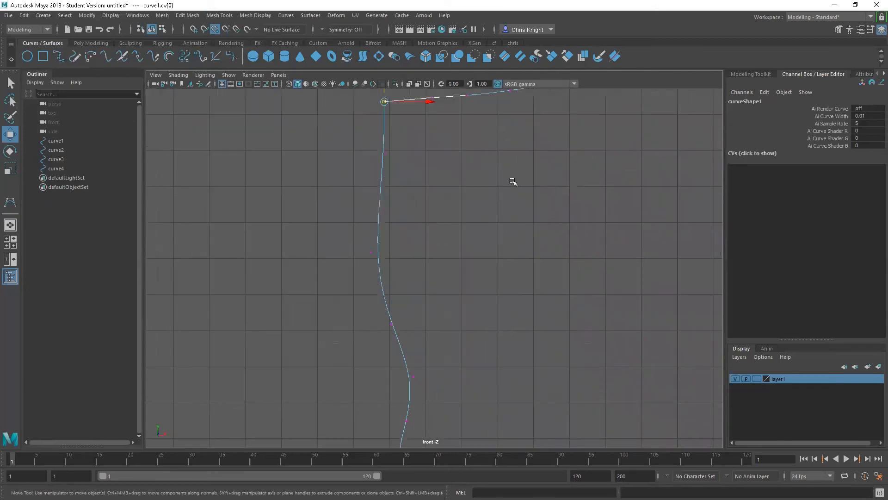
Snap the lower curve's left end vertex to the left curve's bottom end, horizontally and vertically
{"action": "scroll", "coordinate": [523, 224], "scroll_direction": "down", "scroll_amount": 5}
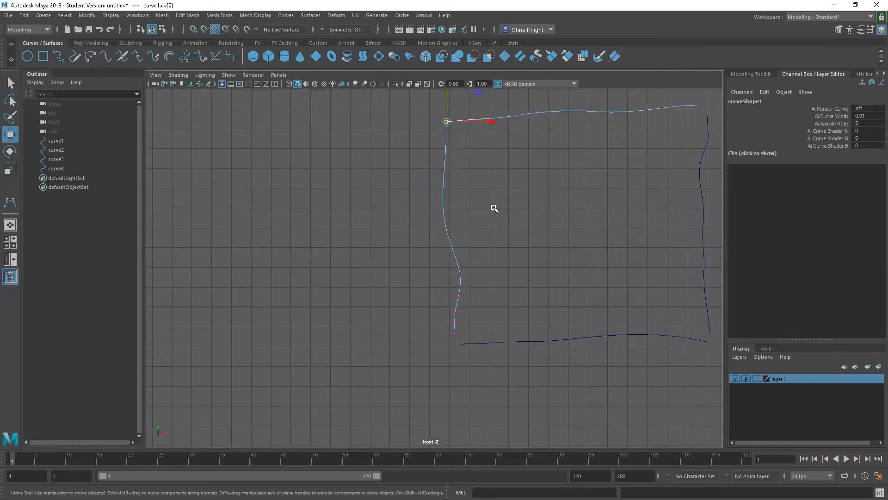
{"action": "middle_click_drag", "start_coordinate": [510, 204], "coordinate": [508, 146], "text": "alt"}
{"action": "right_click_drag", "start_coordinate": [499, 281], "coordinate": [457, 272]}
{"action": "left_click", "coordinate": [457, 280]}
{"action": "left_click_drag", "start_coordinate": [482, 282], "coordinate": [448, 287]}
{"action": "left_click_drag", "start_coordinate": [447, 244], "coordinate": [453, 268]}
Snap the right curve's bottom end vertex vertically to the lower curve's right end
{"action": "middle_click_drag", "start_coordinate": [559, 282], "coordinate": [393, 248], "text": "alt"}
{"action": "right_click_drag", "start_coordinate": [539, 228], "coordinate": [541, 199]}
{"action": "left_click", "coordinate": [539, 236]}
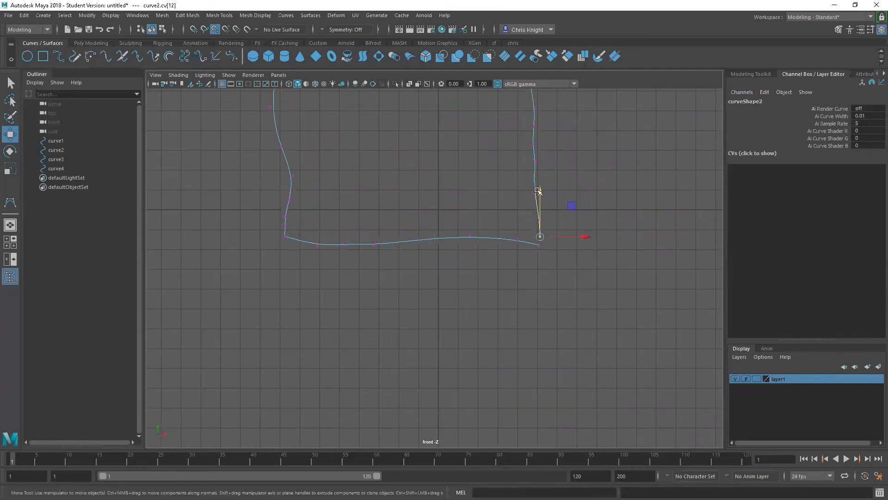
{"action": "mouse_move", "coordinate": [542, 191]}
{"action": "left_mouse_down"}
{"action": "mouse_move", "coordinate": [541, 152]}
{"action": "mouse_move", "coordinate": [541, 200]}
{"action": "left_mouse_up"}
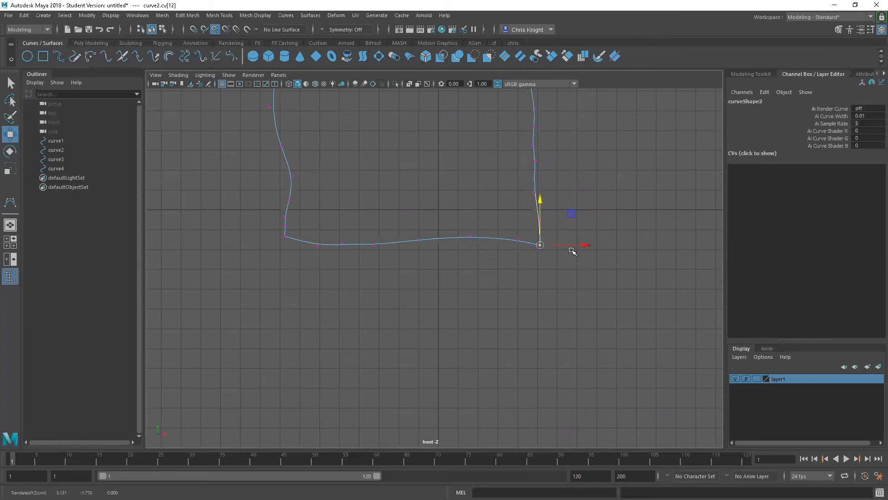
Snap the right curve's bottom end vertex horizontally to the lower curve's right end
{"action": "right_click_drag", "start_coordinate": [540, 249], "coordinate": [846, 134], "text": "alt"}
{"action": "scroll", "coordinate": [536, 212], "scroll_direction": "up", "scroll_amount": 3}
{"action": "left_click", "coordinate": [551, 227]}
{"action": "left_click_drag", "start_coordinate": [518, 229], "coordinate": [512, 230]}
{"action": "scroll", "coordinate": [353, 273], "scroll_direction": "down", "scroll_amount": 3}
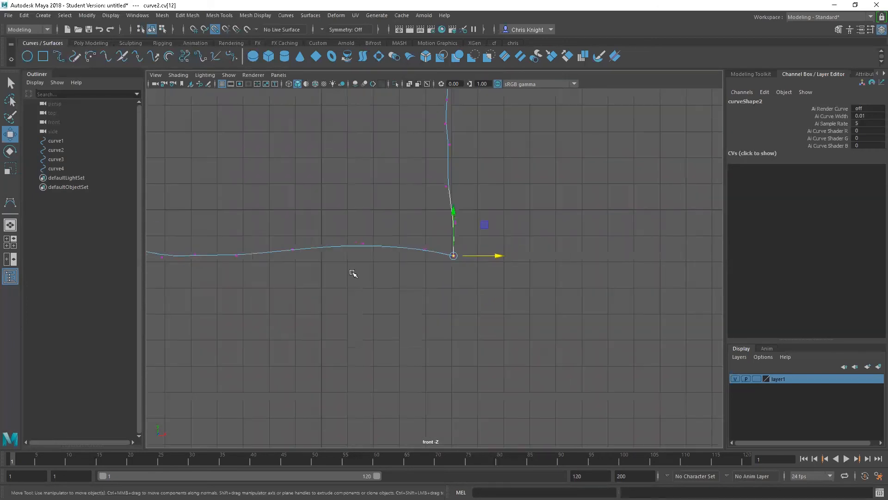
Close the upper right corner by snapping the right curve's top vertex vertically and the upper curve's end vertex horizontally to each other
{"action": "scroll", "coordinate": [452, 228], "scroll_direction": "down", "scroll_amount": 5}
{"action": "scroll", "coordinate": [438, 305], "scroll_direction": "up", "scroll_amount": 3}
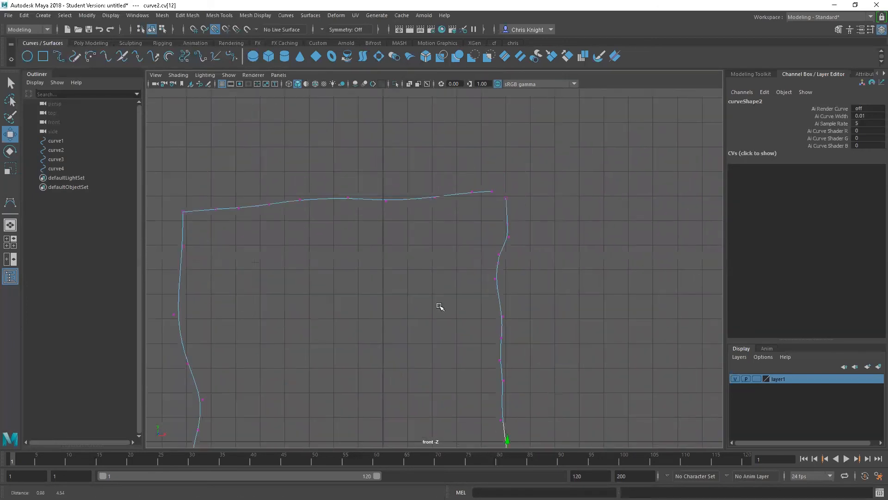
{"action": "scroll", "coordinate": [529, 233], "scroll_direction": "up", "scroll_amount": 4}
{"action": "scroll", "coordinate": [528, 233], "scroll_direction": "up", "scroll_amount": 2}
{"action": "left_click_drag", "start_coordinate": [656, 170], "coordinate": [617, 203]}
{"action": "left_click_drag", "start_coordinate": [631, 138], "coordinate": [631, 120]}
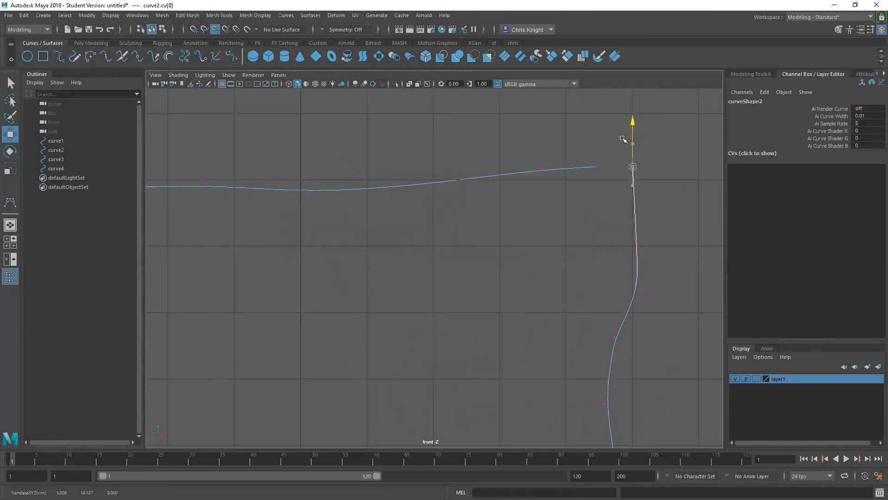
{"action": "left_click", "coordinate": [596, 167]}
{"action": "left_click_drag", "start_coordinate": [642, 166], "coordinate": [646, 172]}
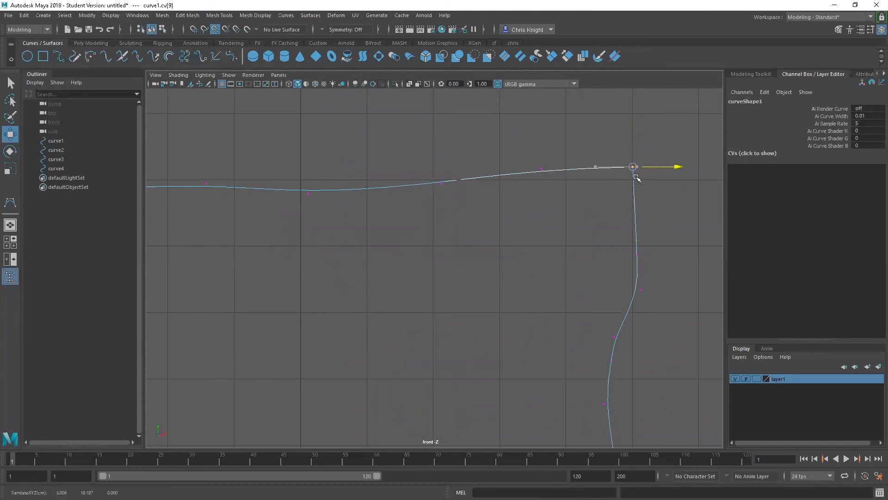
{"action": "scroll", "coordinate": [542, 255], "scroll_direction": "down", "scroll_amount": 5}
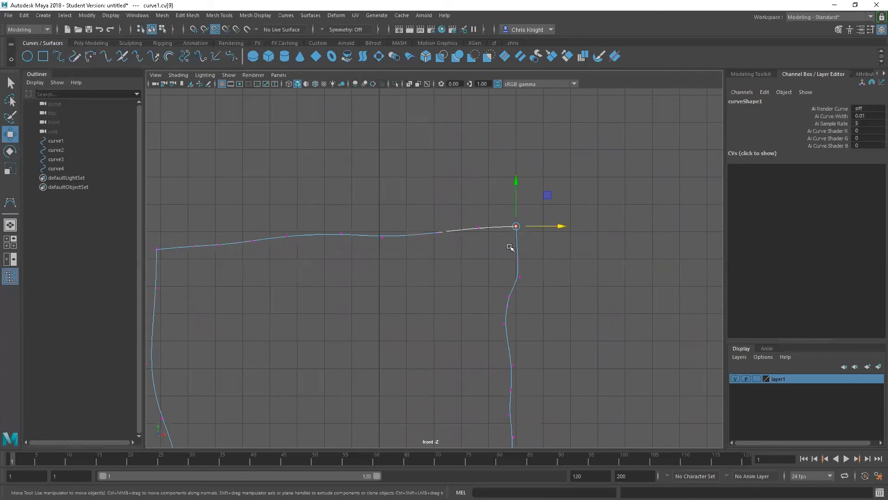
Return to object mode, select all four curves and create a boundary surface from them
{"action": "right_click_drag", "start_coordinate": [516, 244], "coordinate": [563, 230]}
{"action": "right_click_drag", "start_coordinate": [492, 231], "coordinate": [532, 218]}
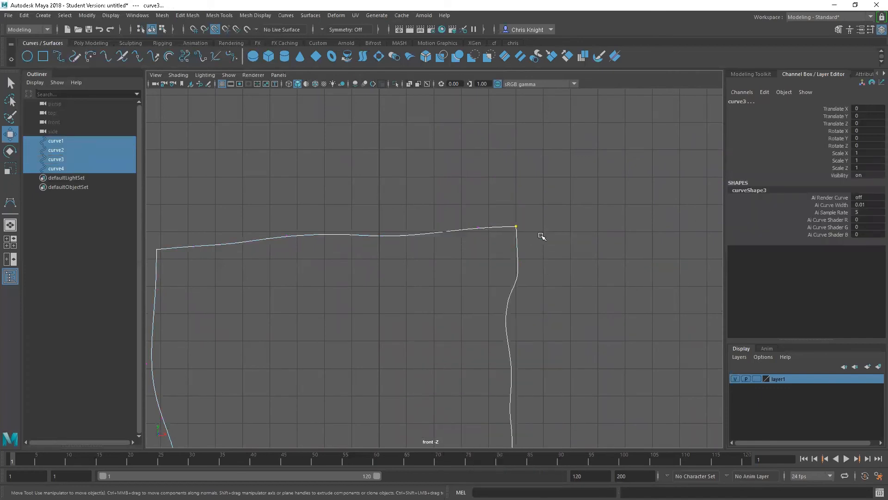
{"action": "key", "text": "f"}
{"action": "scroll", "coordinate": [351, 277], "scroll_direction": "down", "scroll_amount": 3}
{"action": "left_click", "coordinate": [570, 192]}
{"action": "left_click_drag", "start_coordinate": [575, 142], "coordinate": [238, 446]}
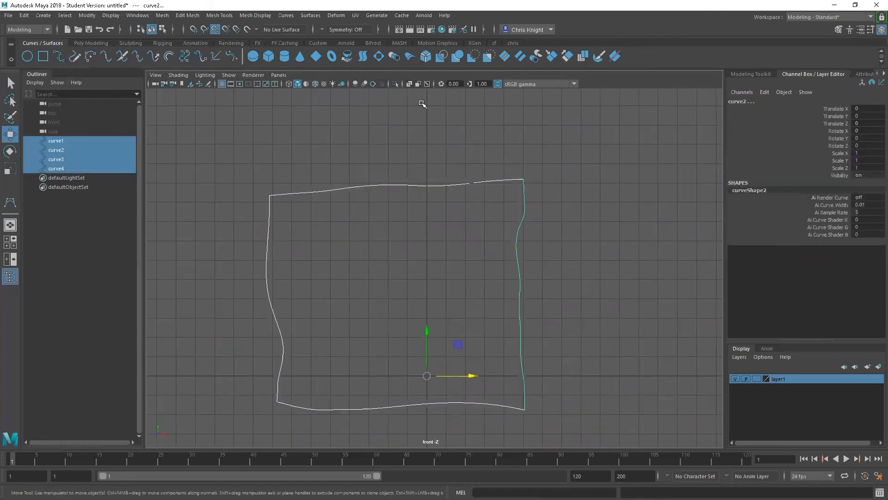
{"action": "left_click", "coordinate": [310, 16]}
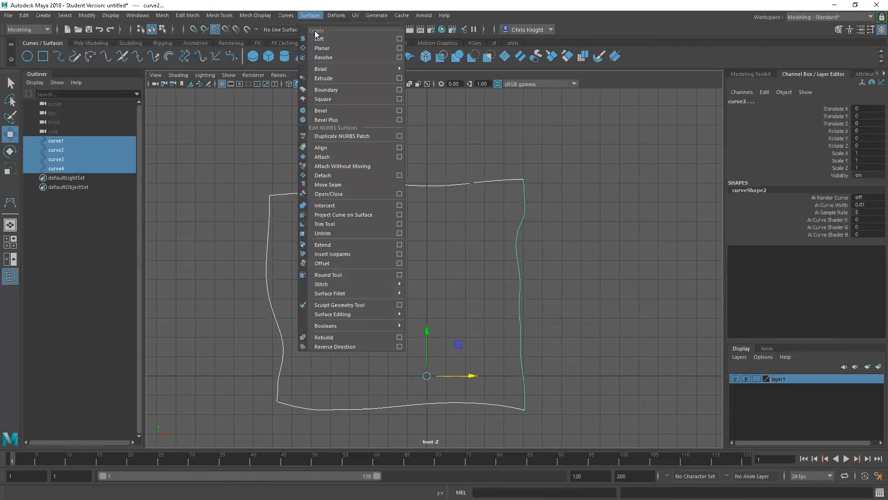
{"action": "left_click", "coordinate": [333, 90]}
Examine the boundary surface's corners, edges and isoparm distribution in the enlarged perspective view
{"action": "key", "text": "space"}
{"action": "scroll", "coordinate": [637, 185], "scroll_direction": "down", "scroll_amount": 5}
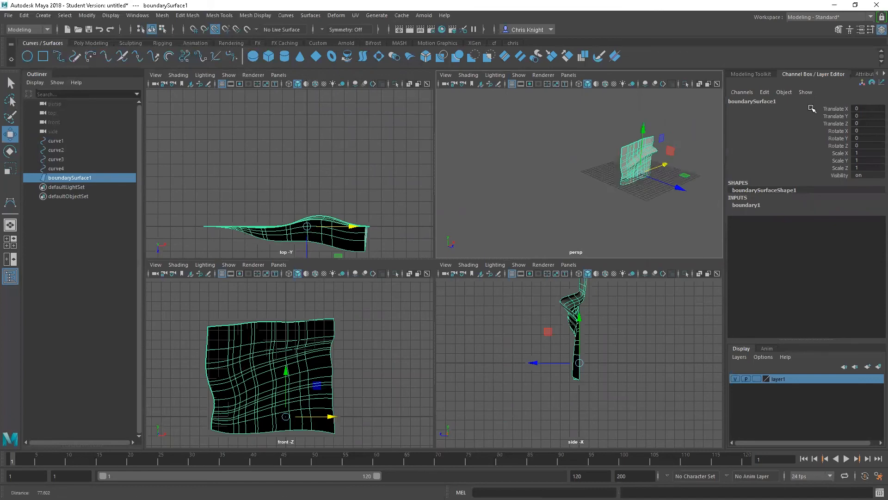
{"action": "right_click_drag", "start_coordinate": [568, 176], "coordinate": [665, 178], "text": "alt"}
{"action": "key", "text": "space"}
{"action": "right_click_drag", "start_coordinate": [476, 199], "coordinate": [559, 191], "text": "alt"}
{"action": "middle_click_drag", "start_coordinate": [558, 190], "coordinate": [366, 230], "text": "alt"}
{"action": "left_click_drag", "start_coordinate": [345, 224], "coordinate": [395, 218], "text": "alt"}
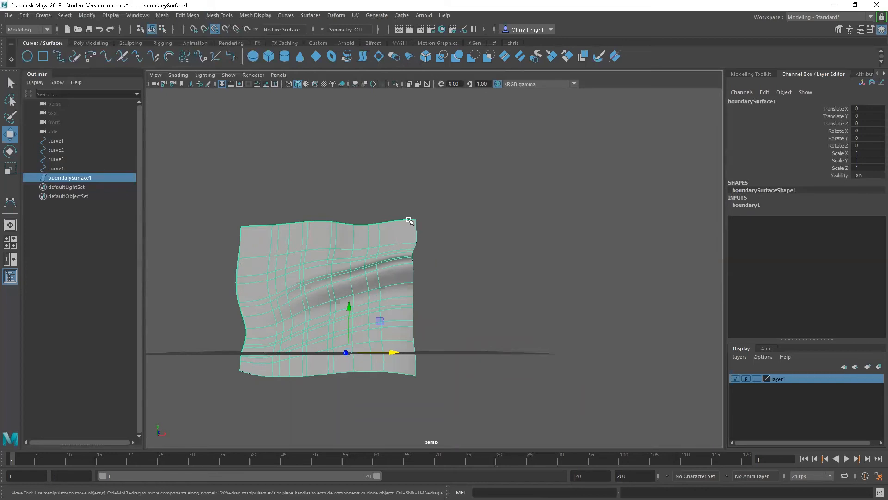
{"action": "scroll", "coordinate": [435, 230], "scroll_direction": "up", "scroll_amount": 6}
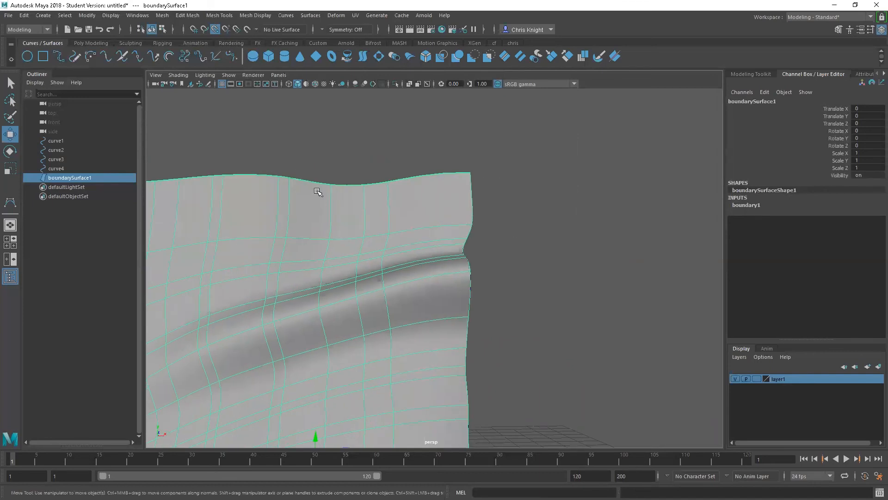
{"action": "scroll", "coordinate": [259, 243], "scroll_direction": "down", "scroll_amount": 2}
{"action": "scroll", "coordinate": [259, 243], "scroll_direction": "down", "scroll_amount": 3}
{"action": "left_click_drag", "start_coordinate": [502, 192], "coordinate": [346, 245], "text": "alt"}
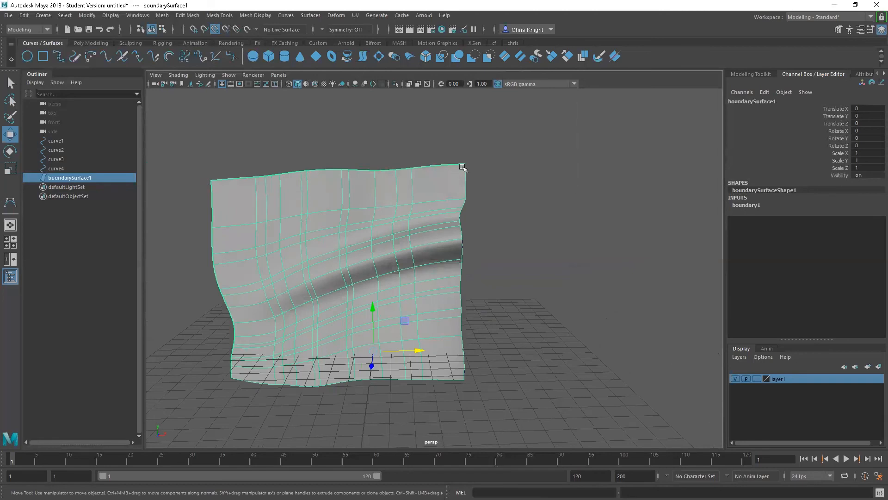
{"action": "right_click_drag", "start_coordinate": [446, 229], "coordinate": [333, 238], "text": "alt"}
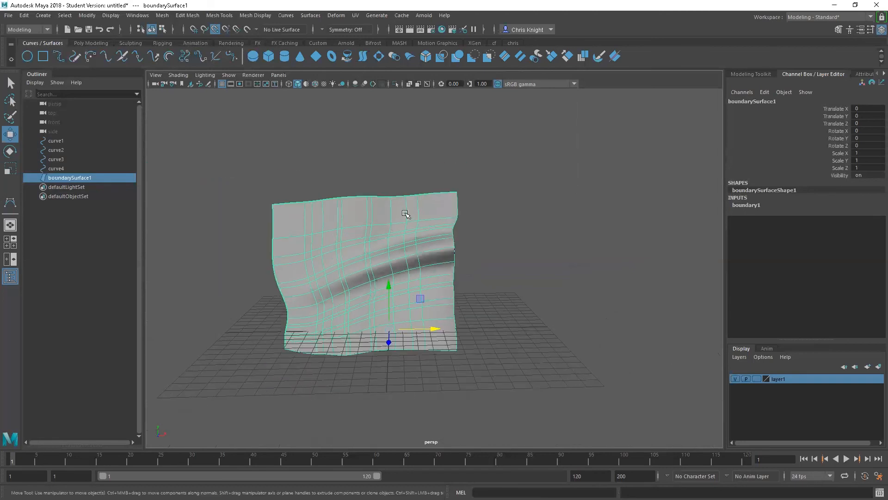
{"action": "scroll", "coordinate": [416, 222], "scroll_direction": "up", "scroll_amount": 2}
{"action": "scroll", "coordinate": [557, 190], "scroll_direction": "up", "scroll_amount": 1}
{"action": "scroll", "coordinate": [532, 185], "scroll_direction": "up", "scroll_amount": 2}
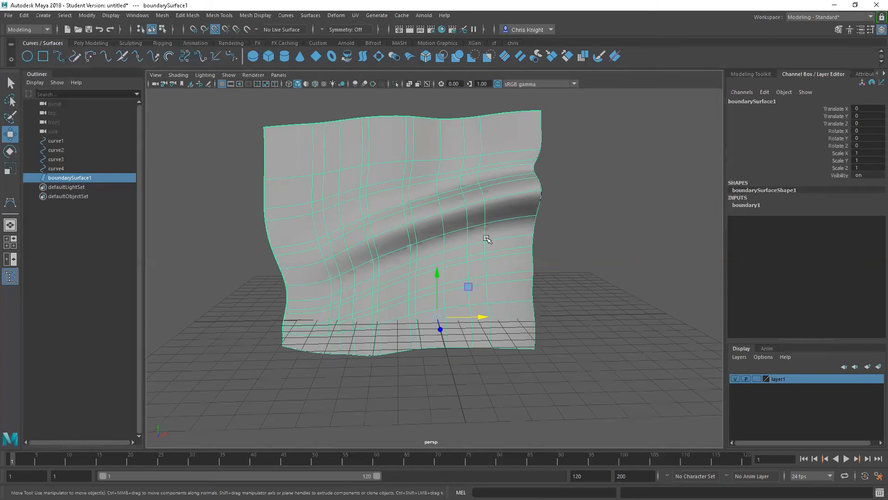
{"action": "left_click_drag", "start_coordinate": [495, 232], "coordinate": [445, 253], "text": "alt"}
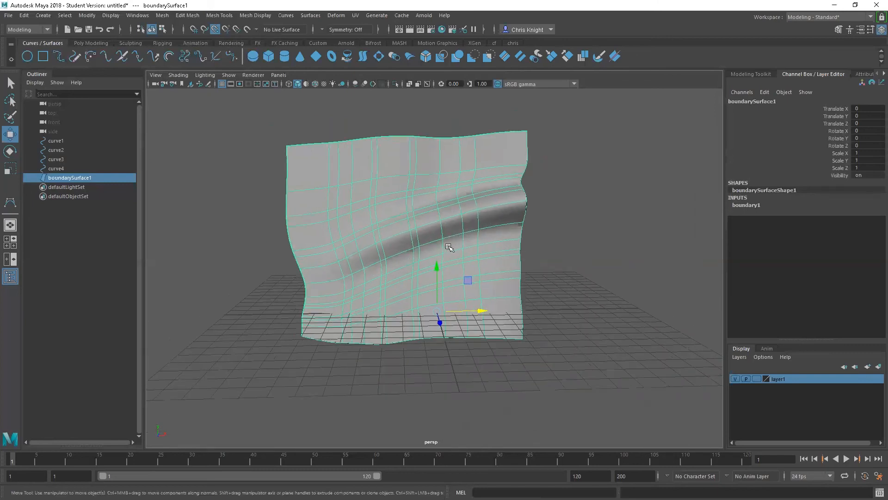
Show the enlarged front view and delete the boundary surface, keeping the four snapped curves
{"action": "key", "text": "space"}
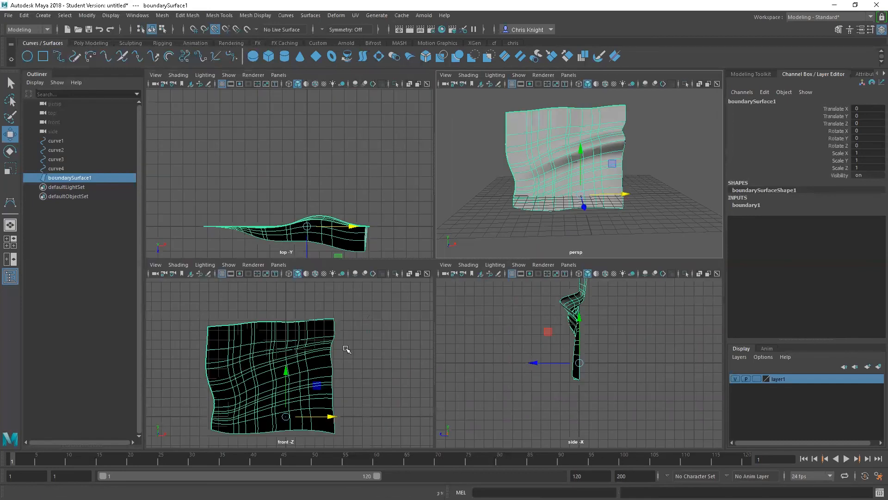
{"action": "key", "text": "space"}
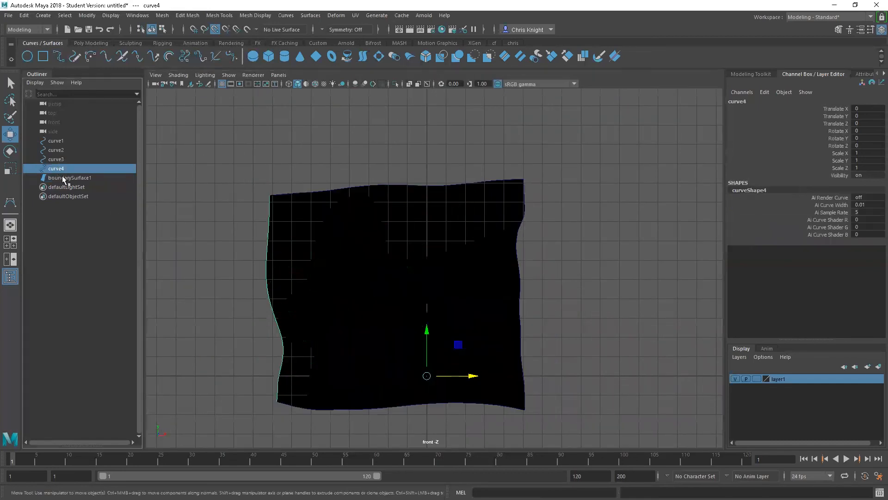
{"action": "key", "text": "Delete"}
{"action": "left_click_drag", "start_coordinate": [317, 175], "coordinate": [227, 243]}
Display the control vertices of all four curves to compare their number and spacing
{"action": "right_click_drag", "start_coordinate": [372, 186], "coordinate": [348, 187]}
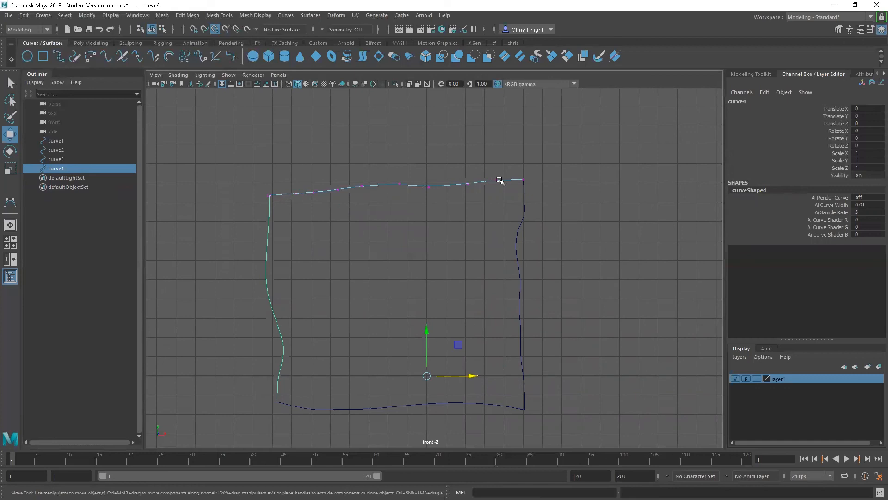
{"action": "right_click_drag", "start_coordinate": [518, 222], "coordinate": [463, 223]}
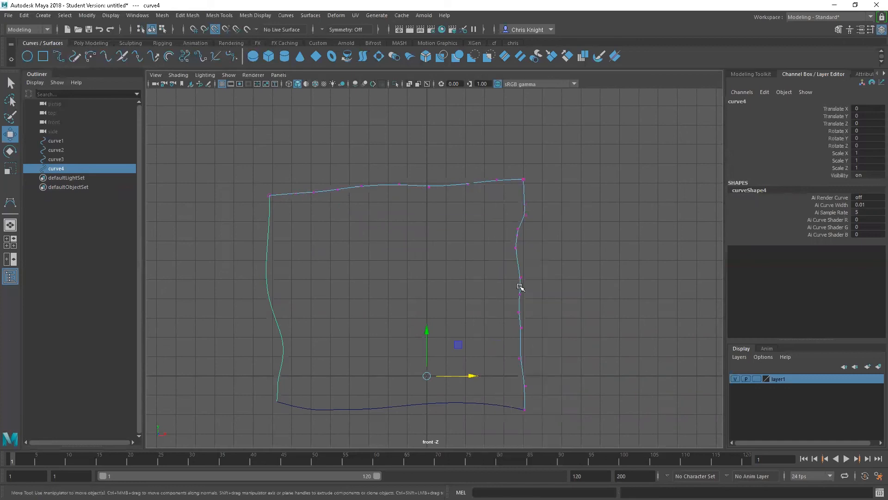
{"action": "right_click_drag", "start_coordinate": [447, 401], "coordinate": [336, 407]}
{"action": "right_click_drag", "start_coordinate": [342, 357], "coordinate": [271, 257]}
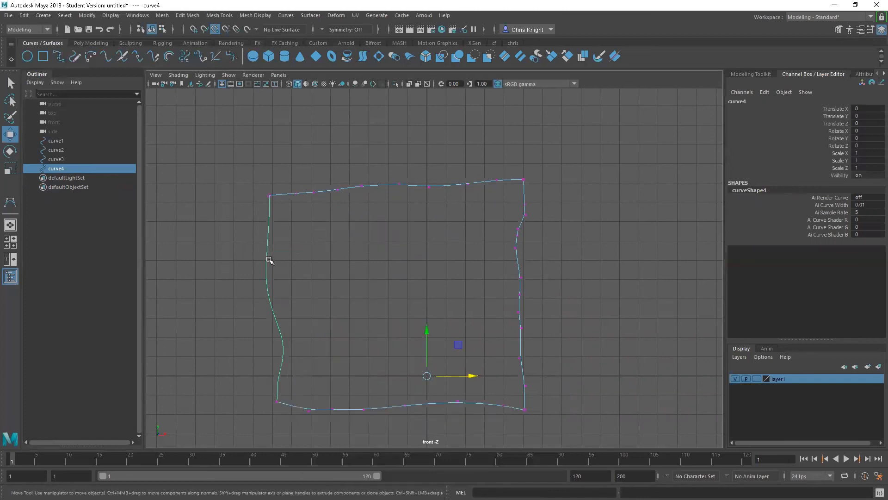
{"action": "right_click_drag", "start_coordinate": [269, 301], "coordinate": [225, 253]}
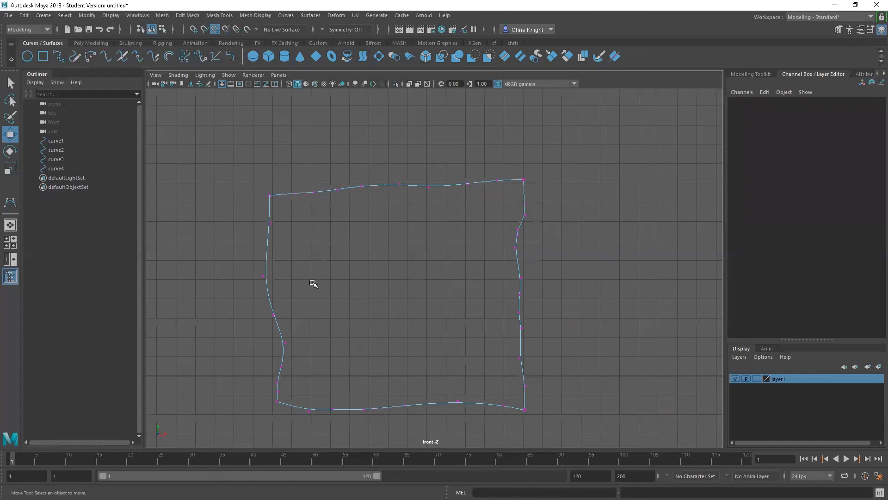
Return each of the four curves to object mode and select them all together
{"action": "right_click_drag", "start_coordinate": [419, 188], "coordinate": [456, 174]}
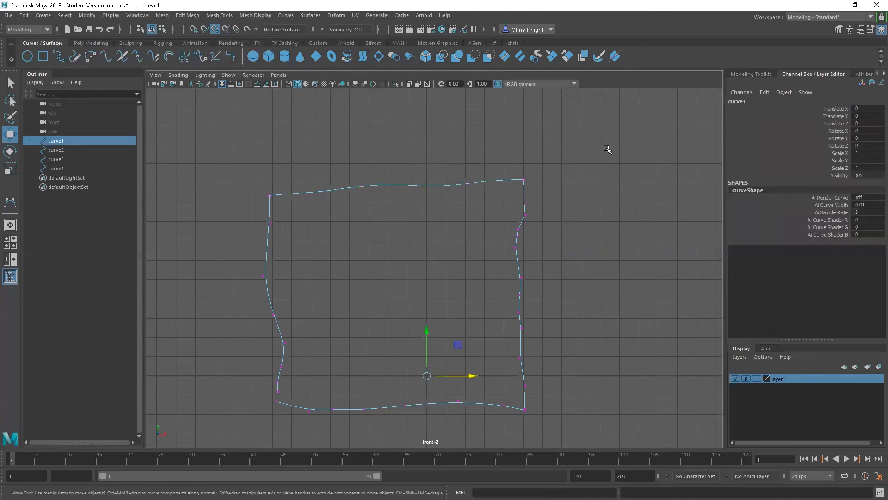
{"action": "right_click_drag", "start_coordinate": [518, 242], "coordinate": [566, 225]}
{"action": "right_click_drag", "start_coordinate": [412, 402], "coordinate": [468, 238]}
{"action": "right_click_drag", "start_coordinate": [276, 316], "coordinate": [340, 238]}
{"action": "left_click", "coordinate": [367, 249]}
{"action": "left_click_drag", "start_coordinate": [606, 127], "coordinate": [225, 430]}
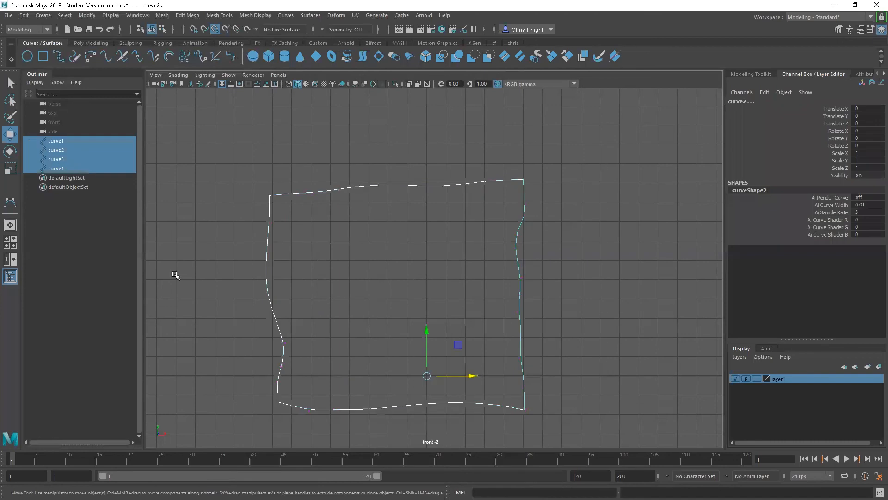
Rebuild the four curves with the Uniform type, 0 to 1 parameter range, ends kept, 10 spans and degree 3 Cubic
{"action": "left_click", "coordinate": [286, 15]}
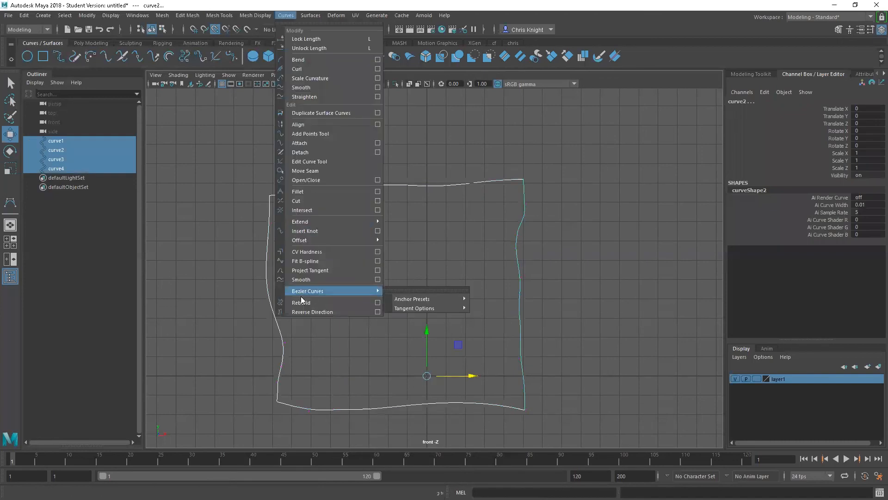
{"action": "left_click", "coordinate": [378, 302]}
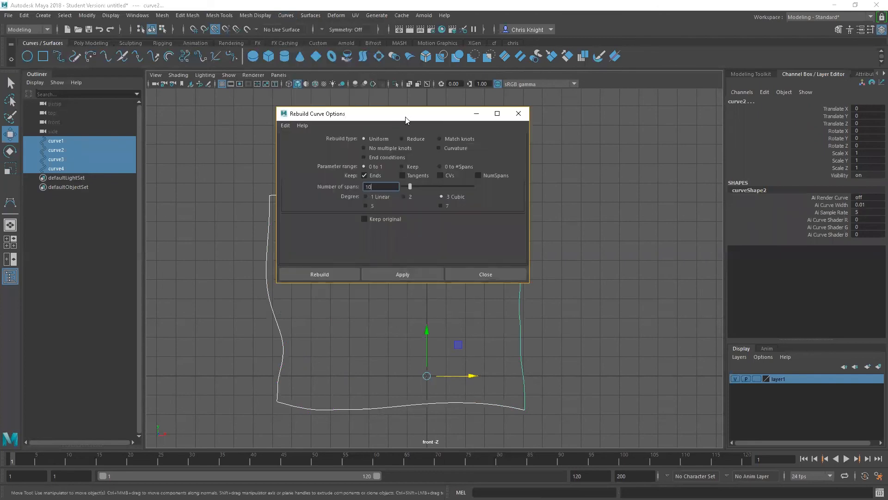
{"action": "left_click_drag", "start_coordinate": [405, 120], "coordinate": [616, 118]}
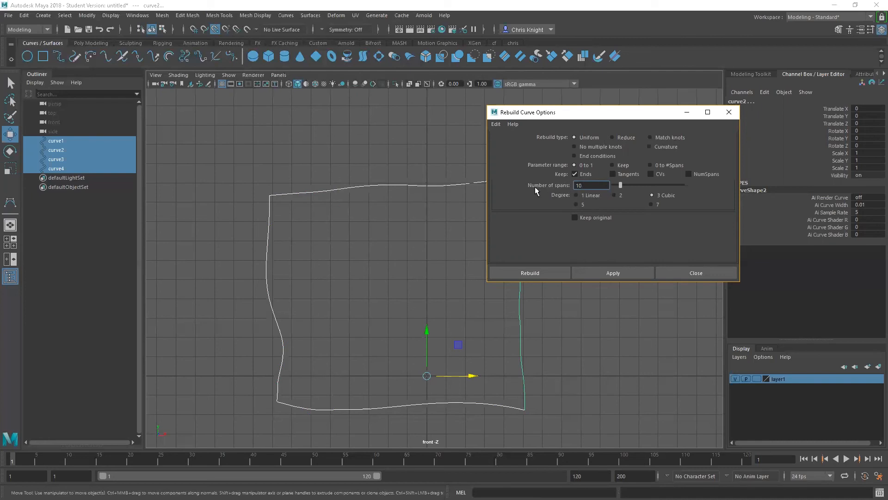
{"action": "left_click_drag", "start_coordinate": [595, 115], "coordinate": [645, 100]}
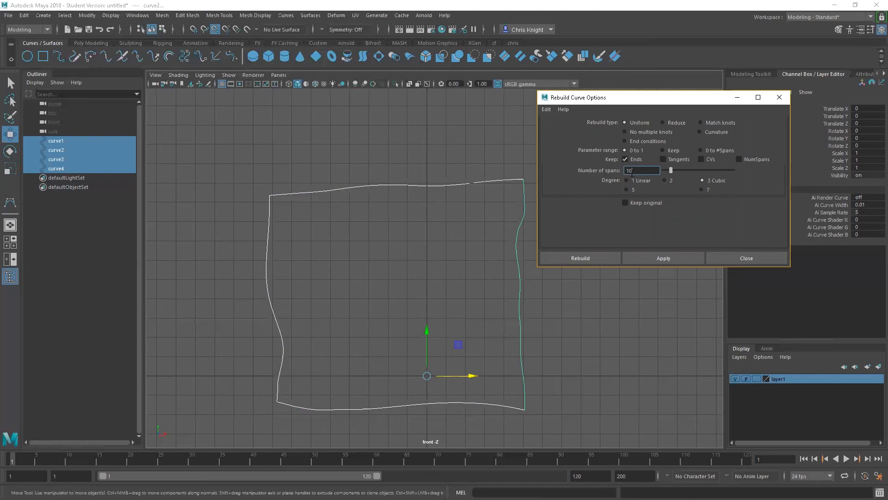
{"action": "left_click", "coordinate": [649, 258]}
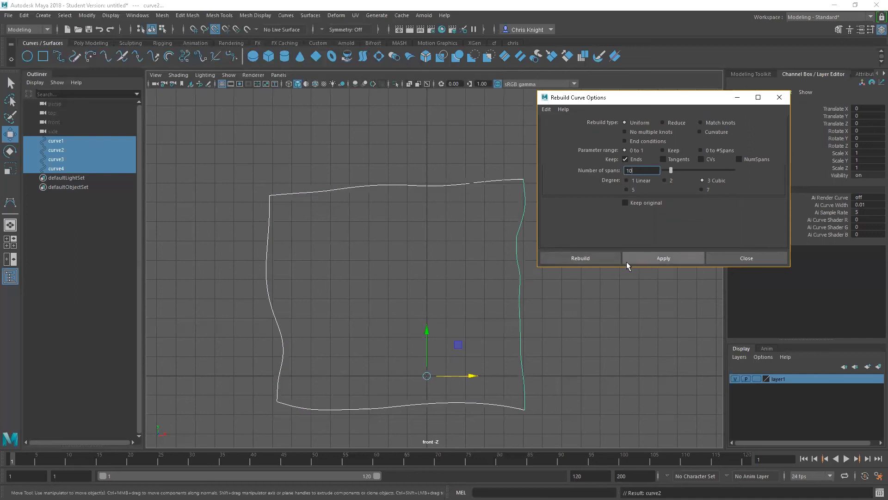
{"action": "left_click", "coordinate": [729, 256]}
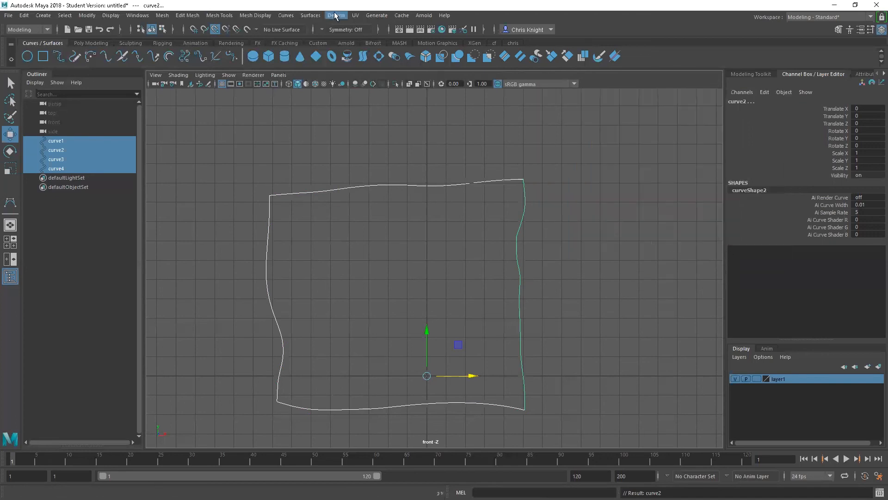
Create a boundary surface from the four rebuilt curves and examine its shape in the enlarged perspective view
{"action": "left_click", "coordinate": [311, 15]}
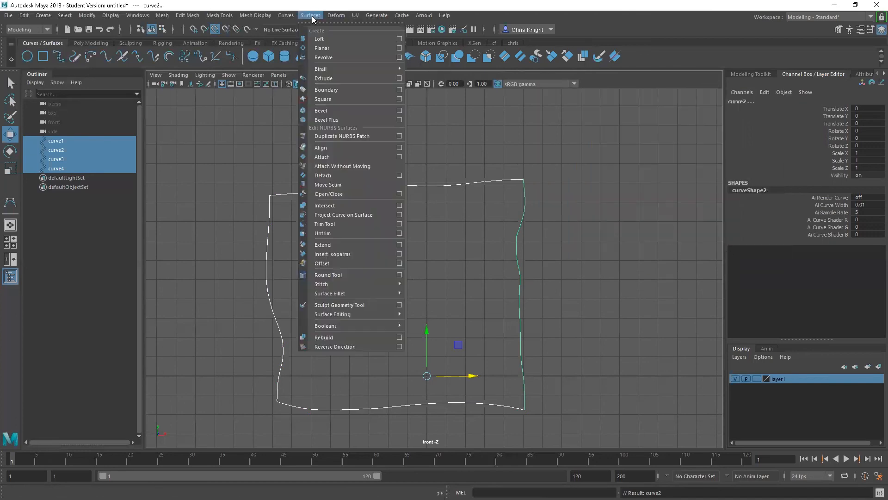
{"action": "left_click", "coordinate": [332, 90]}
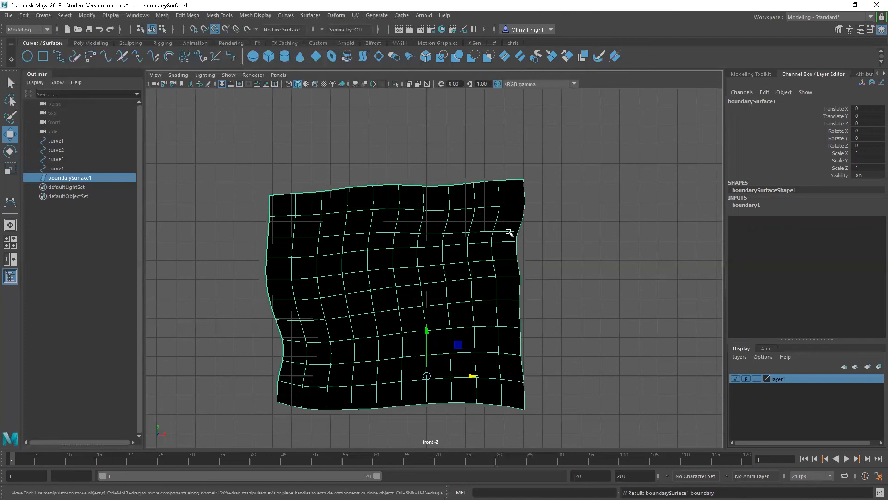
{"action": "key", "text": "space"}
{"action": "key", "text": "space"}
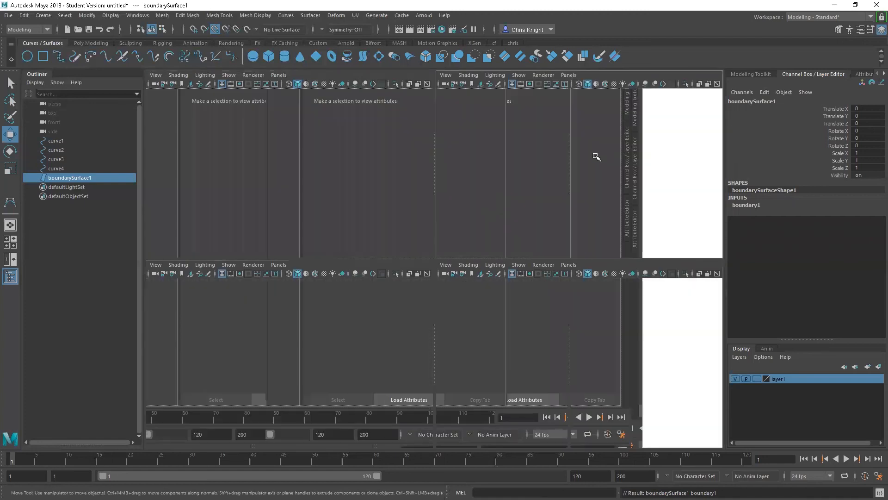
{"action": "left_click_drag", "start_coordinate": [546, 201], "coordinate": [568, 222], "text": "alt"}
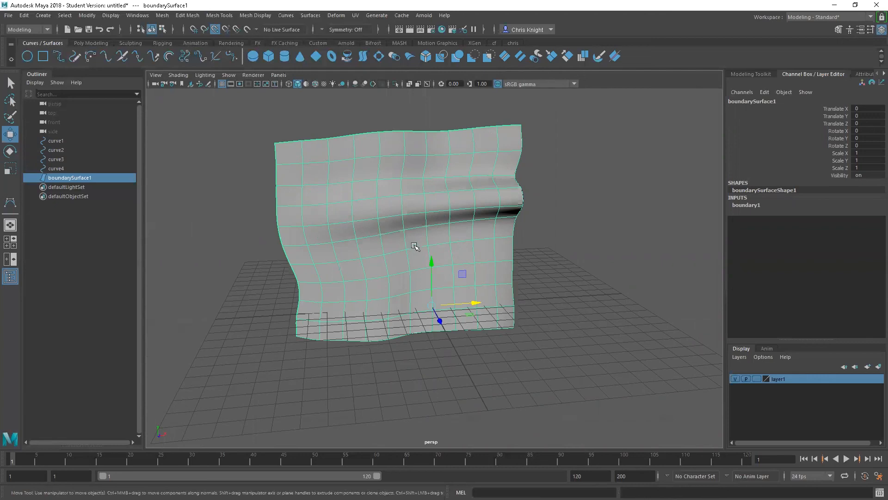
{"action": "right_click_drag", "start_coordinate": [423, 245], "coordinate": [326, 257], "text": "alt"}
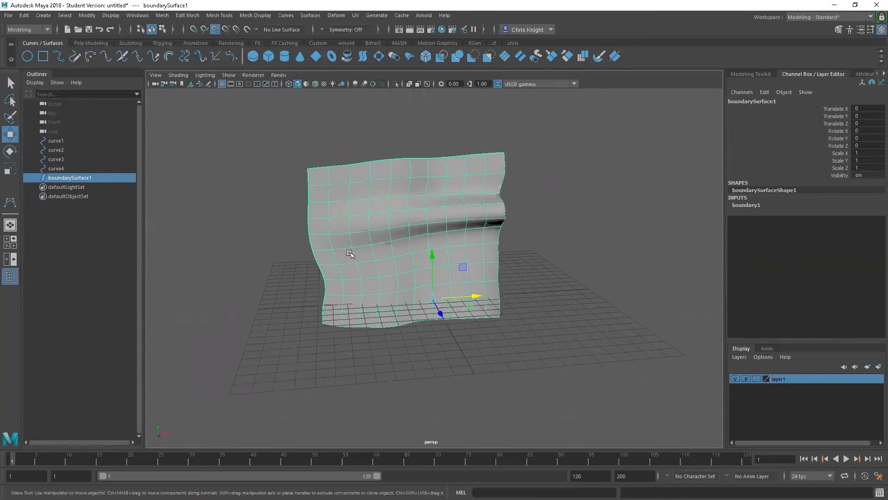
{"action": "mouse_move", "coordinate": [431, 236]}
{"action": "left_mouse_down", "text": "alt"}
{"action": "mouse_move", "coordinate": [478, 225]}
{"action": "mouse_move", "coordinate": [369, 224]}
{"action": "mouse_move", "coordinate": [441, 209]}
{"action": "mouse_move", "coordinate": [457, 190]}
{"action": "mouse_move", "coordinate": [444, 217]}
{"action": "mouse_move", "coordinate": [377, 271]}
{"action": "mouse_move", "coordinate": [383, 232]}
{"action": "mouse_move", "coordinate": [411, 244]}
{"action": "mouse_move", "coordinate": [393, 238]}
{"action": "mouse_move", "coordinate": [435, 218]}
{"action": "mouse_move", "coordinate": [458, 241]}
{"action": "mouse_move", "coordinate": [426, 249]}
{"action": "left_mouse_up", "text": "alt"}
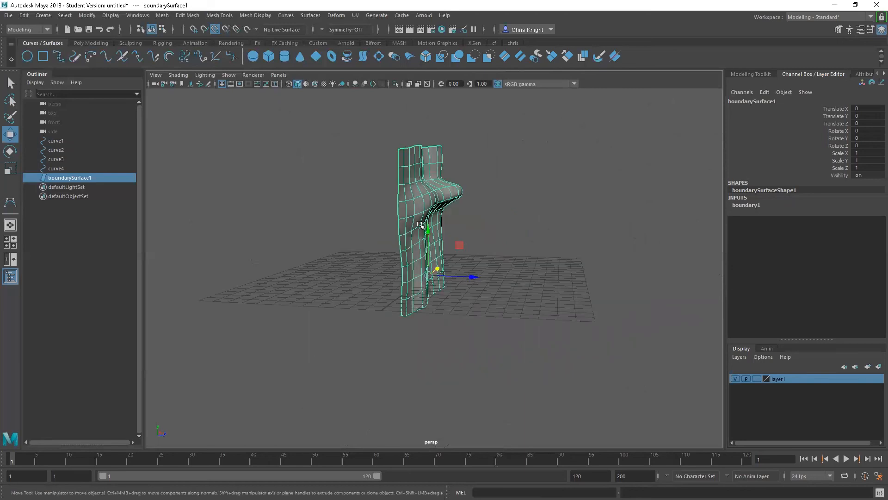
{"action": "left_click_drag", "start_coordinate": [415, 243], "coordinate": [435, 249], "text": "alt"}
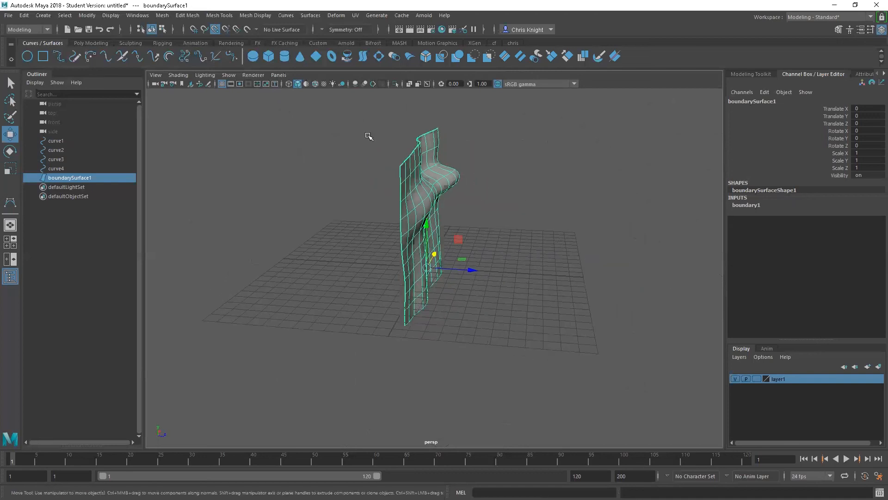